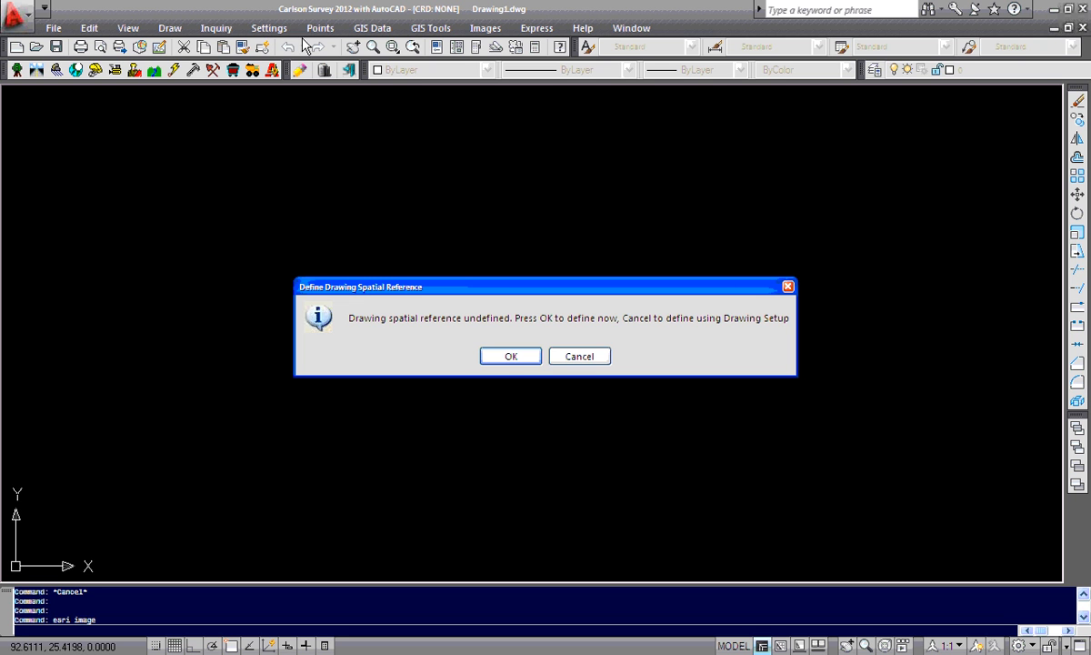
Start defining the drawing's spatial reference and search the online reference list for Michigan
left_click(518, 359)
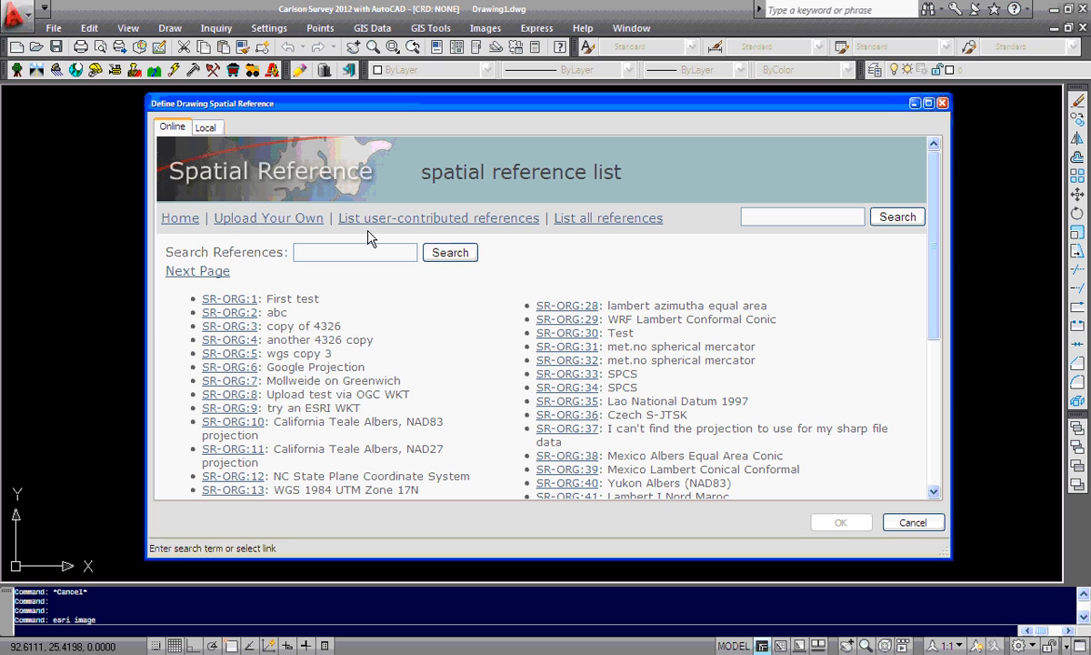
left_click(197, 124)
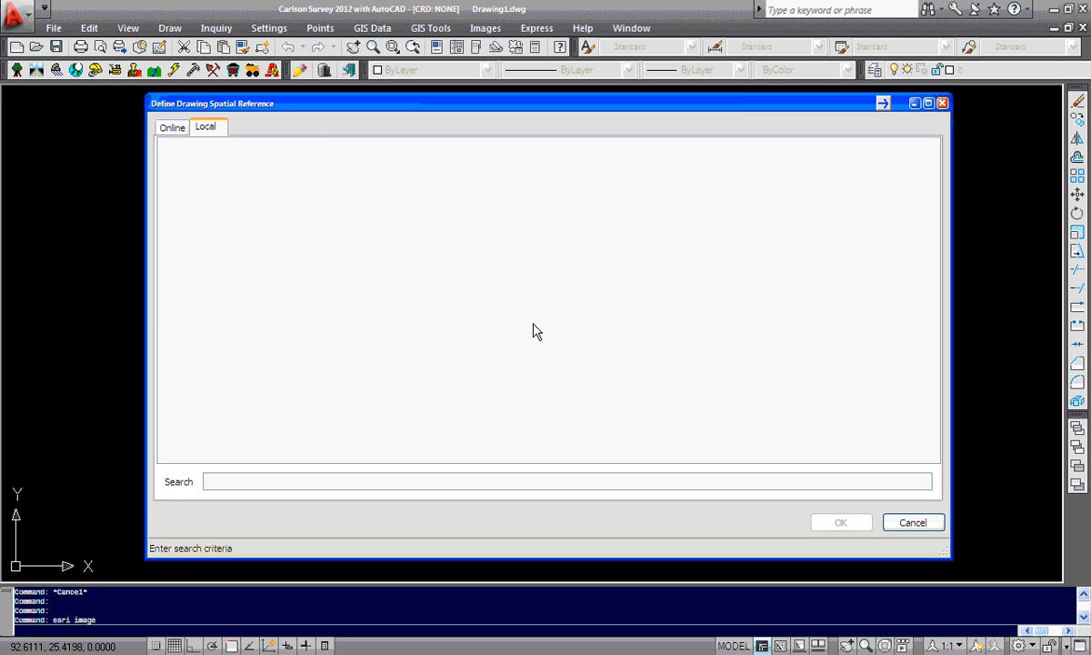
left_click(171, 129)
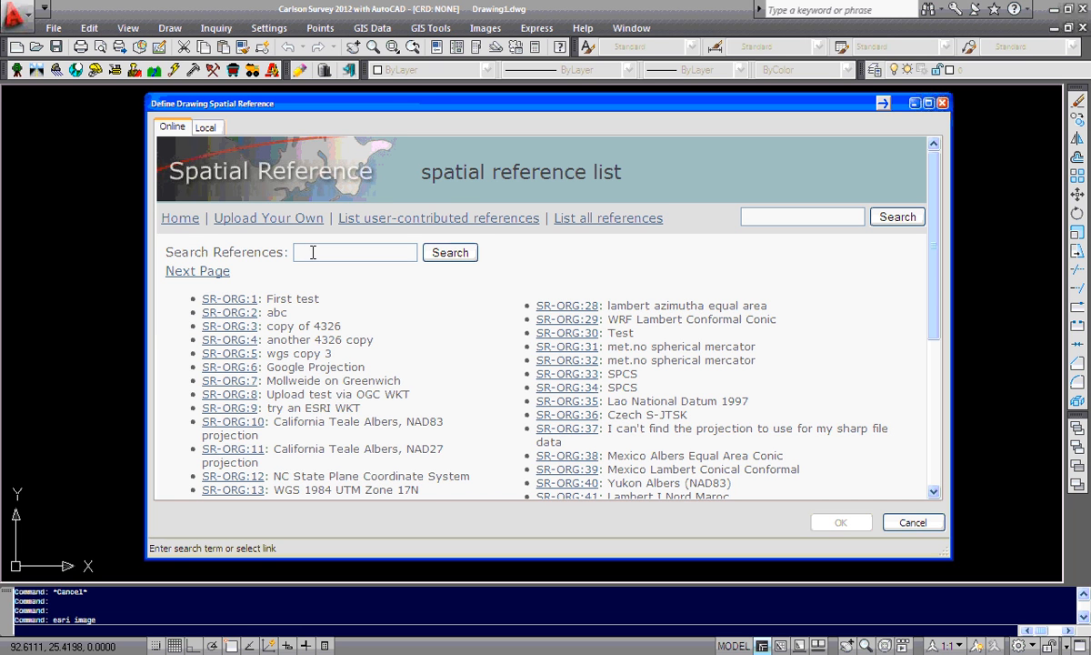
type("Michigan")
double_click(313, 252)
left_click(444, 256)
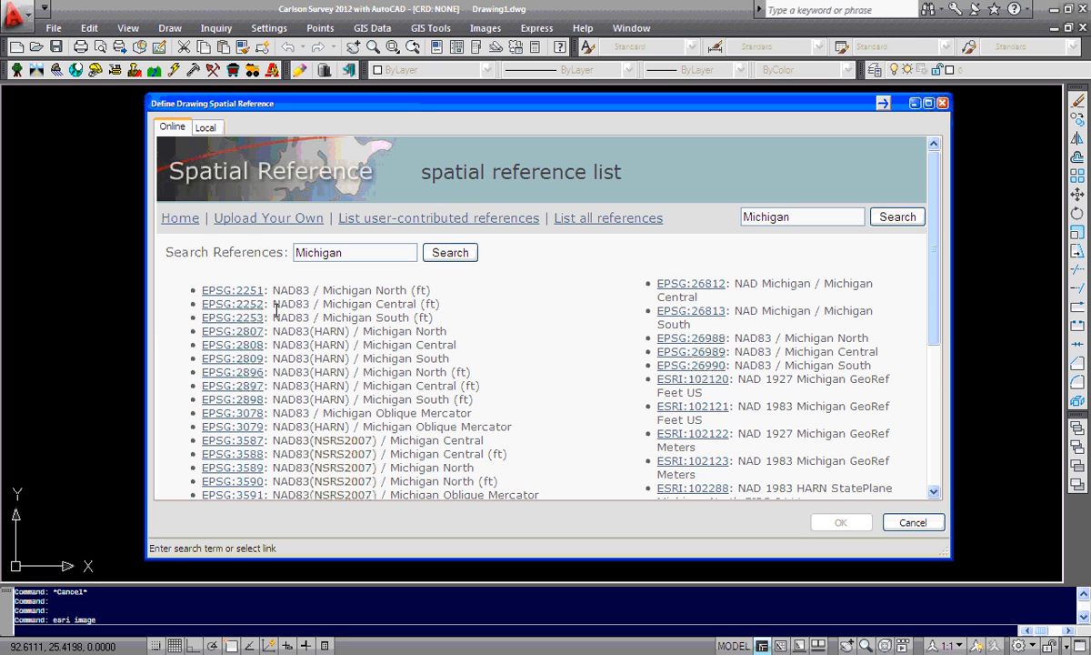
Search the local spatial reference list for Michigan
left_click(202, 126)
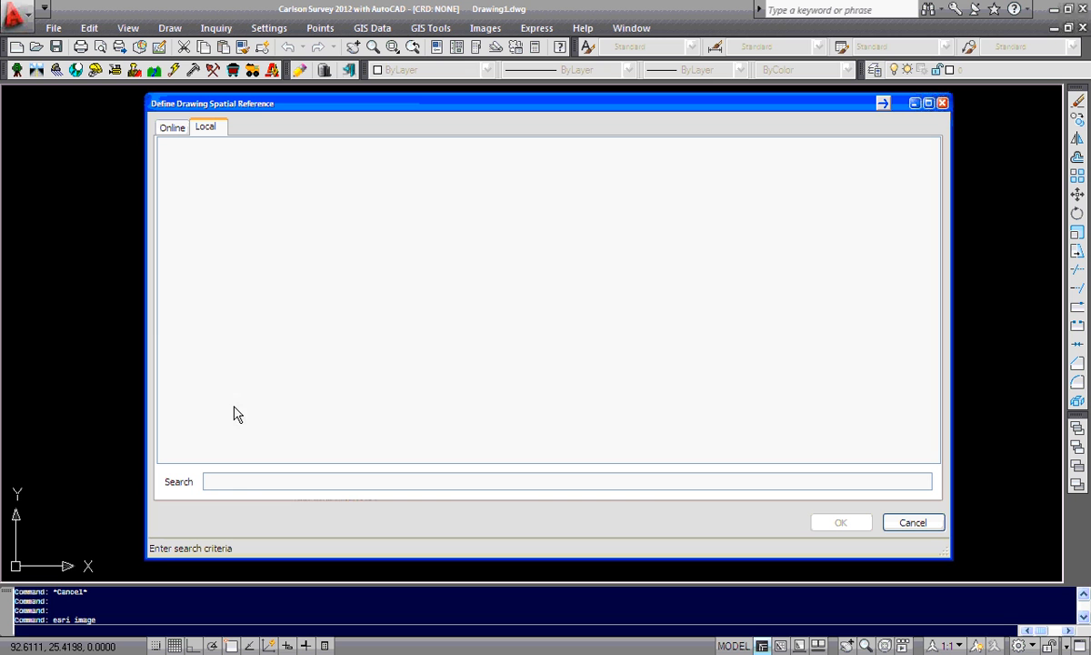
left_click(231, 484)
type("Michigan")
key("Return")
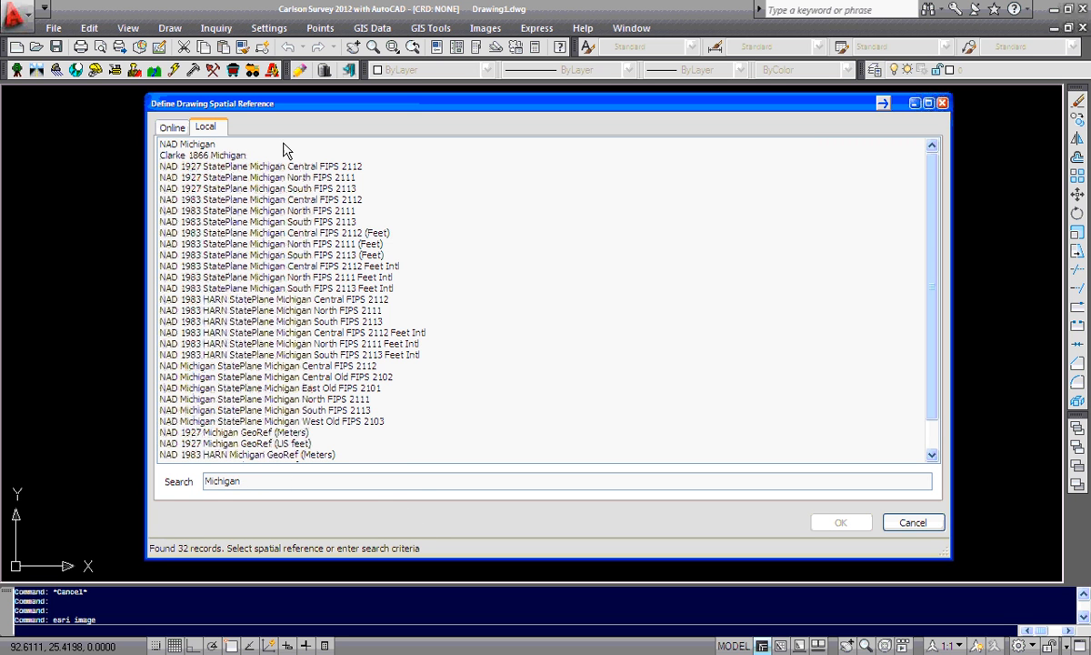
Set the drawing's spatial reference to EPSG:2253 NAD83 / Michigan South (ft)
left_click(169, 126)
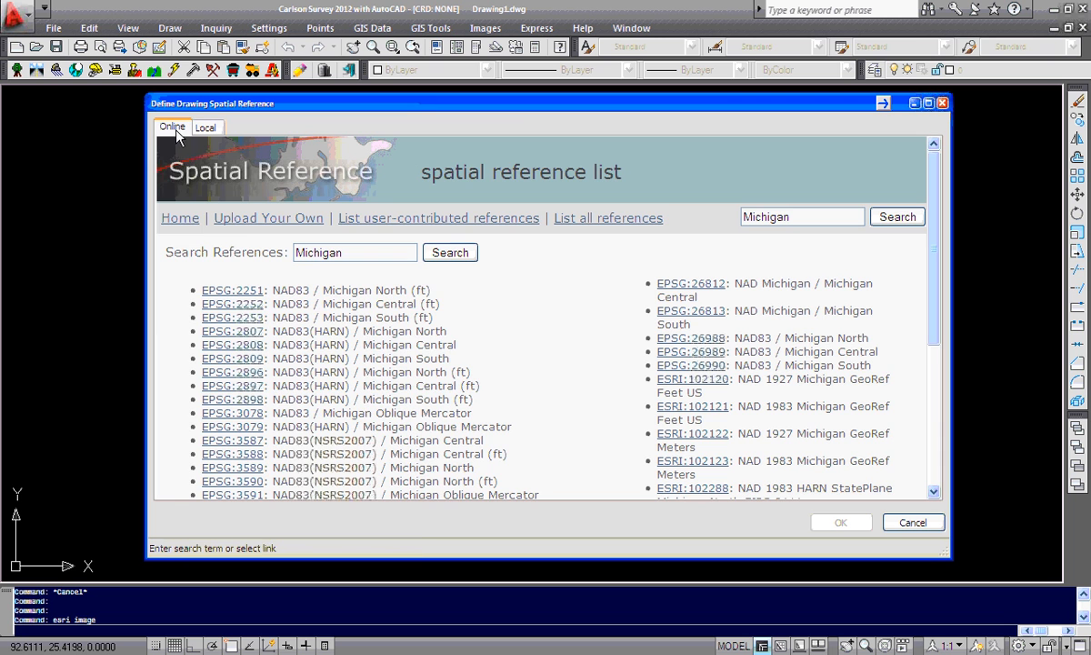
left_click(241, 318)
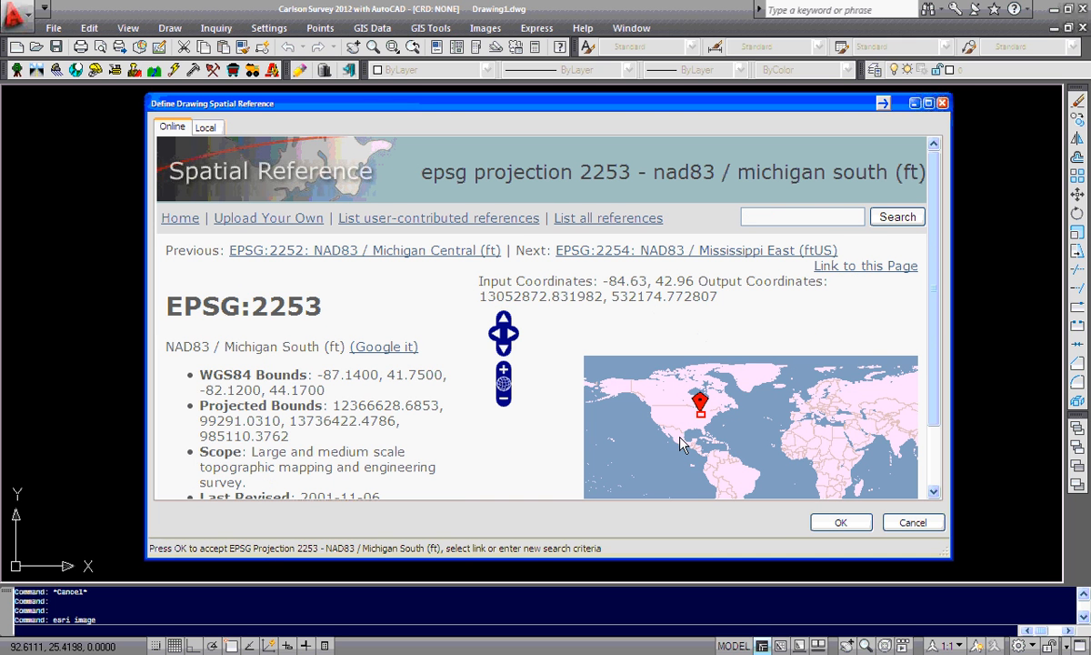
left_click(505, 370)
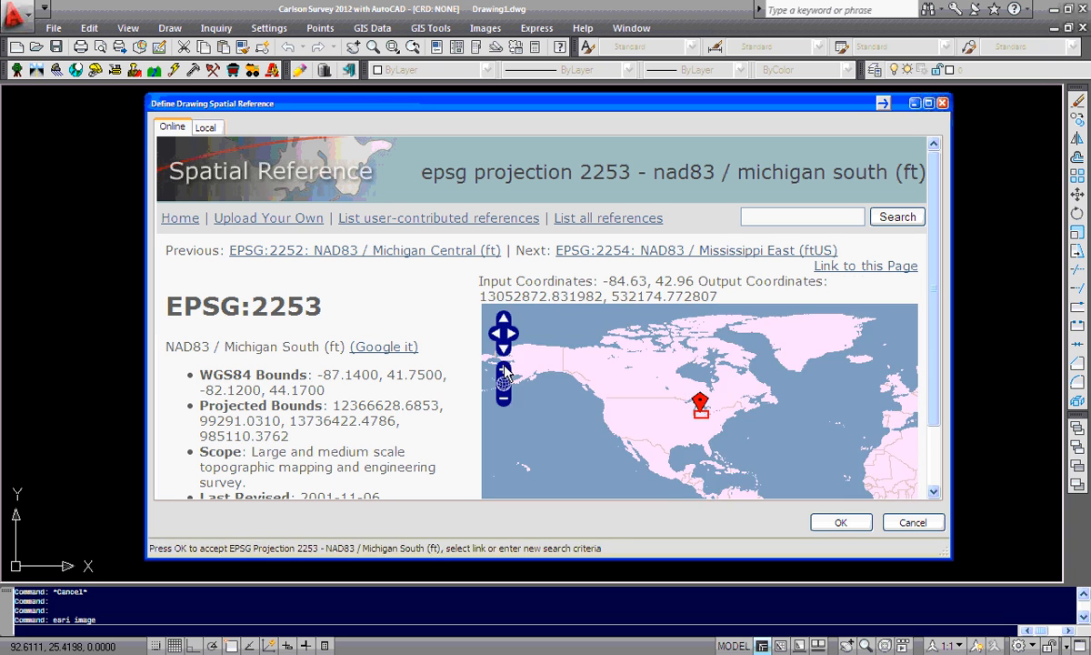
left_click(504, 370)
left_click(505, 370)
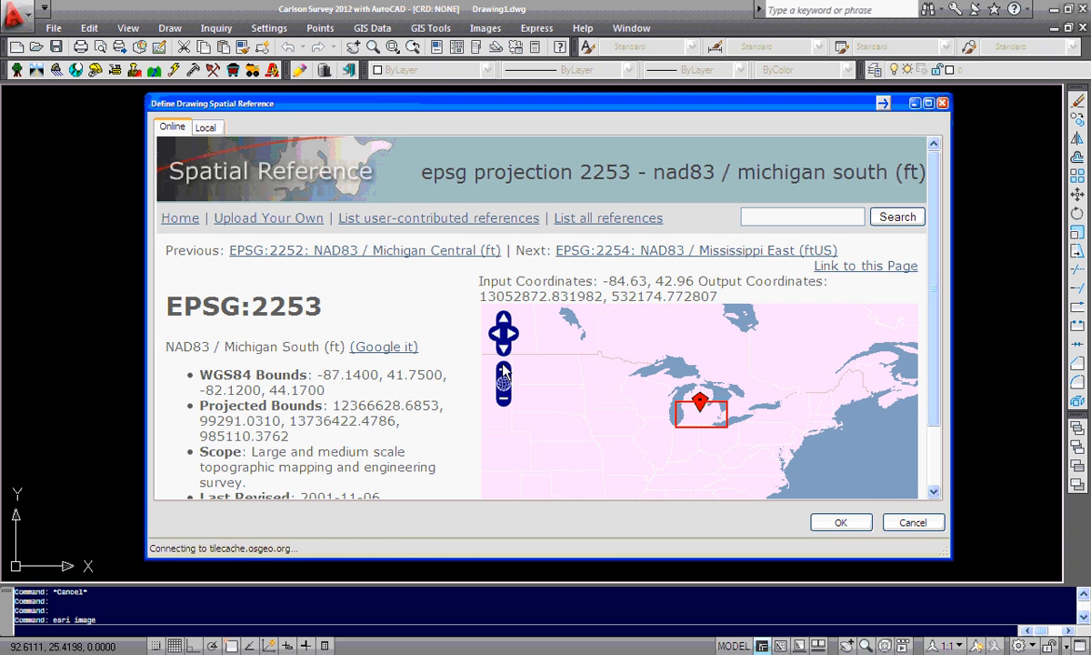
left_click(504, 370)
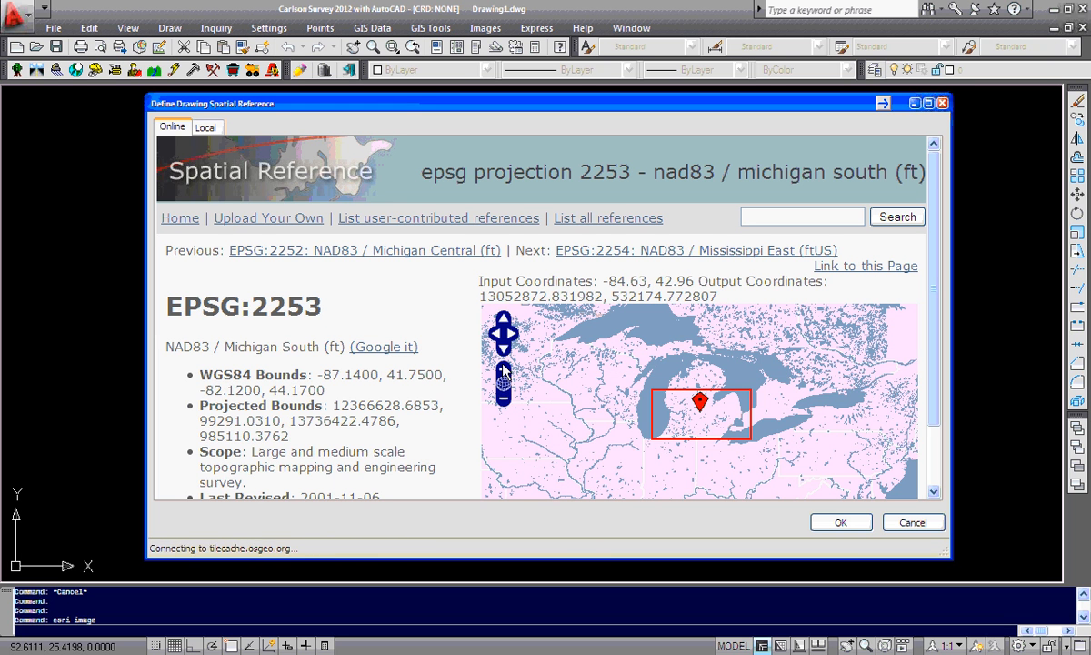
left_click(833, 523)
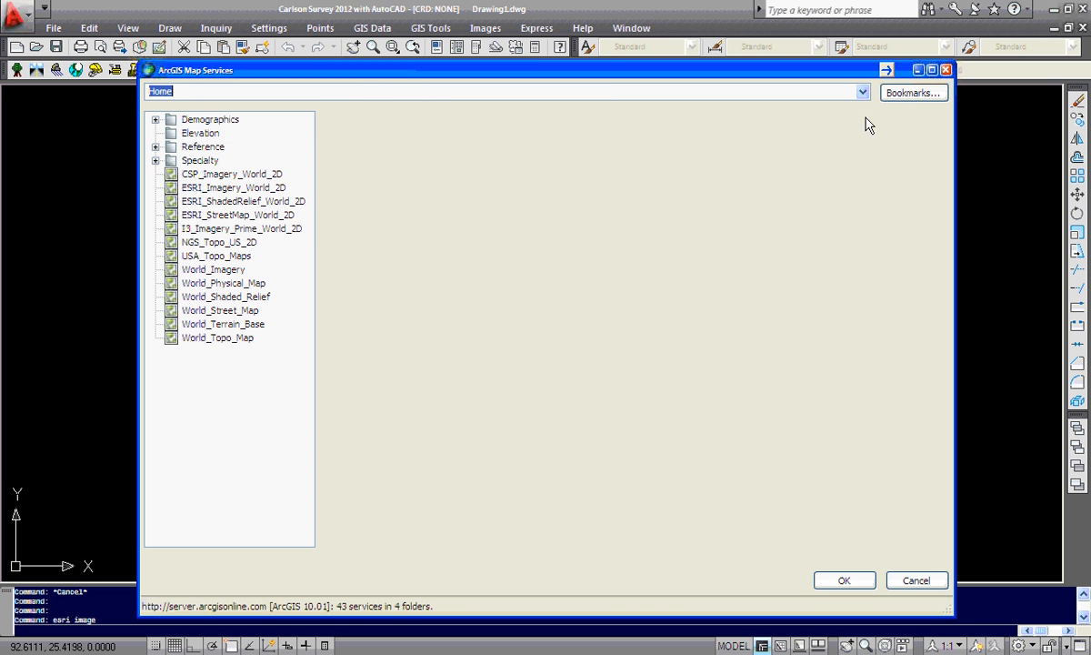
Review the ArcGIS Map Services bookmarks and close the dialog without choosing a service
left_click(907, 96)
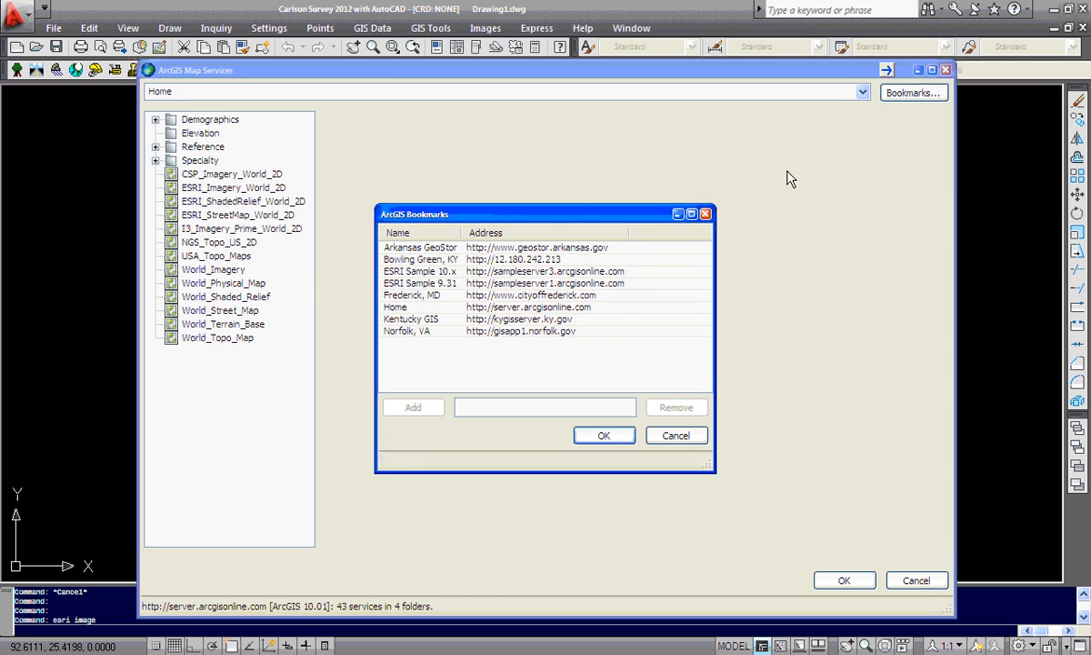
left_click_drag(461, 227, 498, 229)
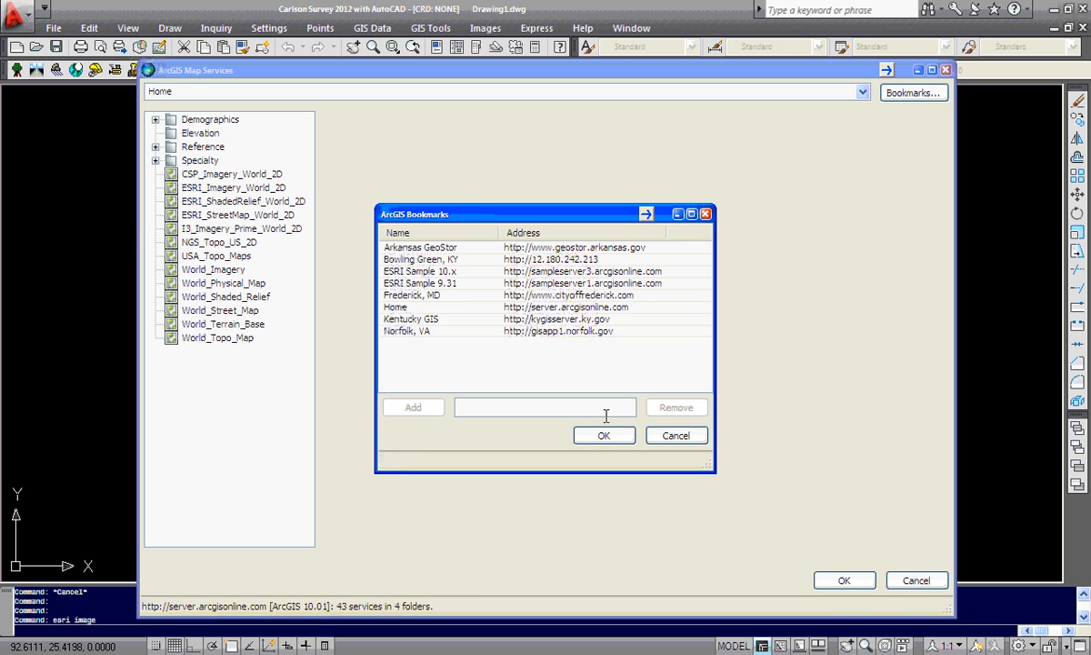
left_click(671, 438)
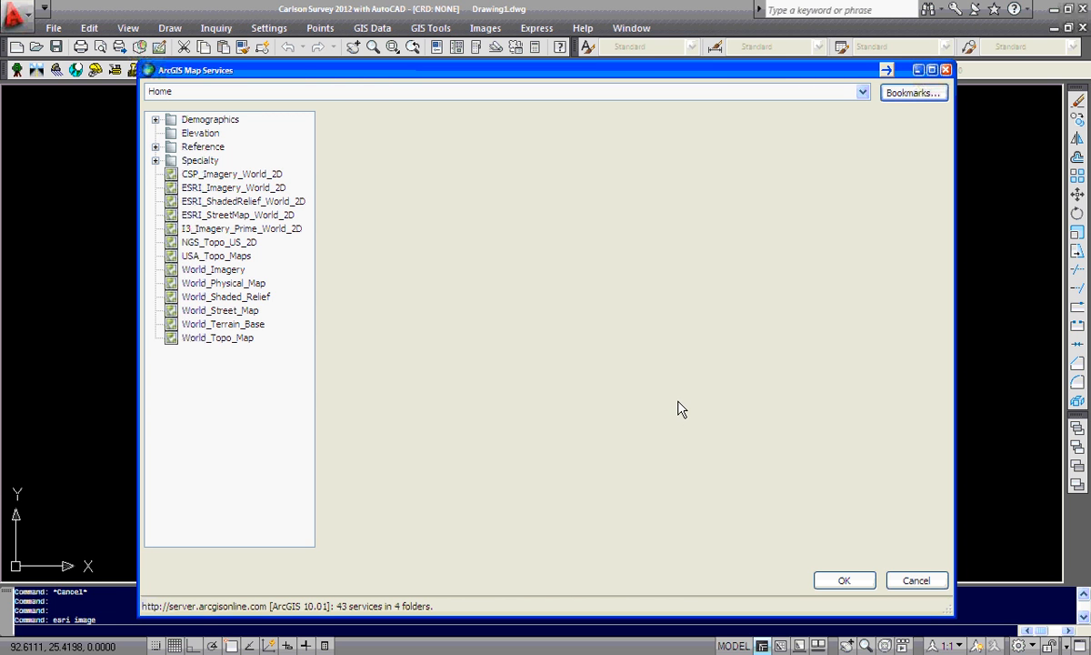
left_click(907, 582)
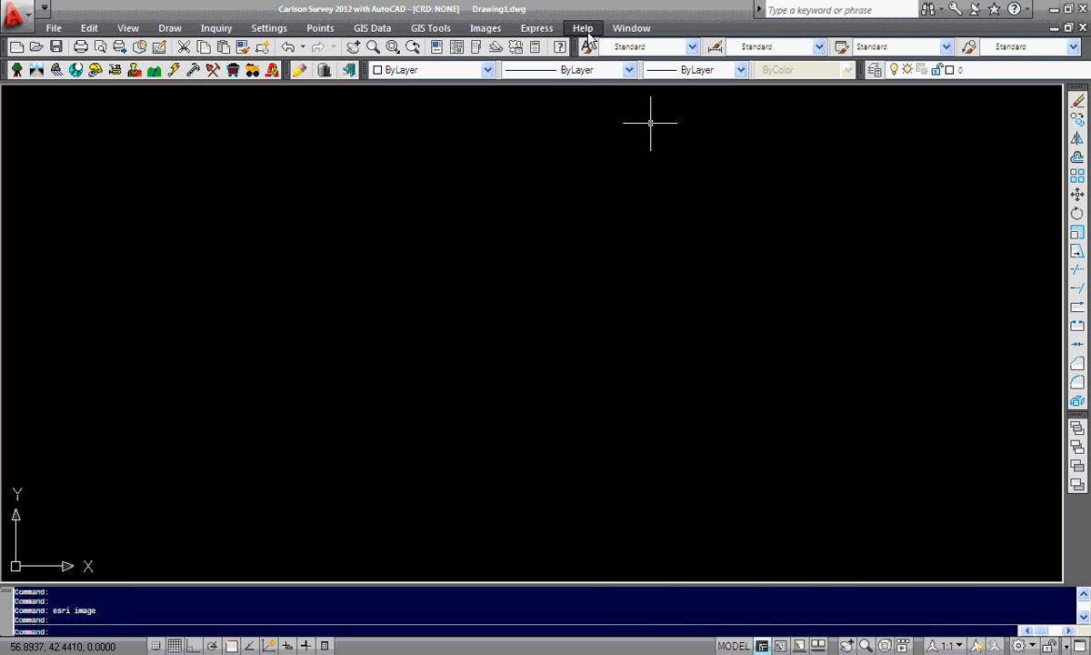
Start placing a Google Earth image and fly Google Earth to the Bloomfield Hills, MI placemark
left_click(483, 32)
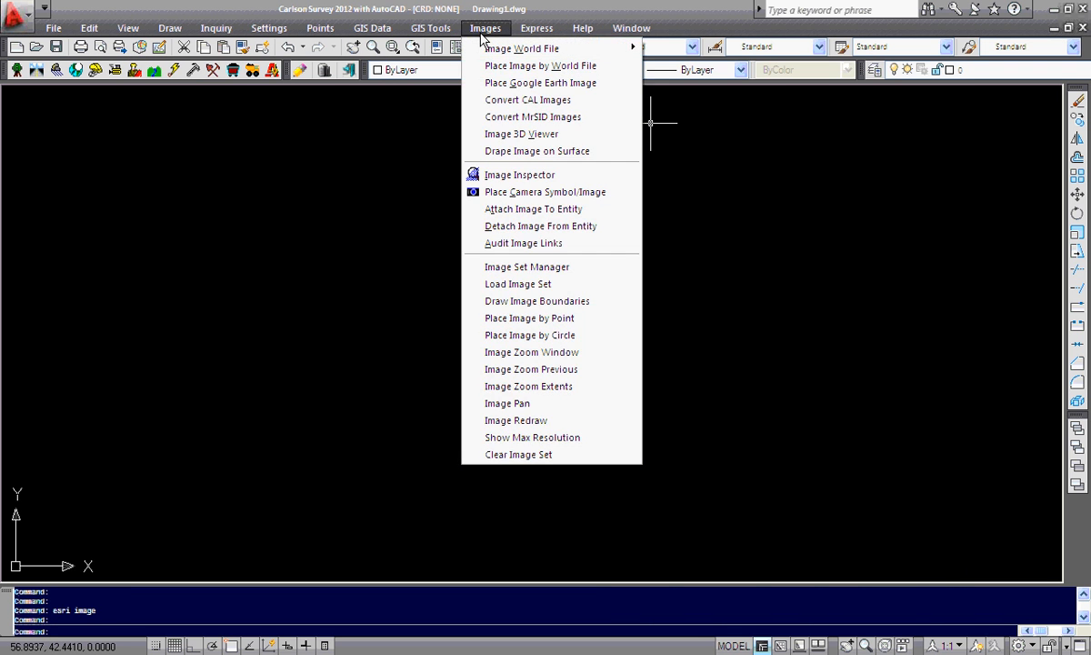
left_click(498, 84)
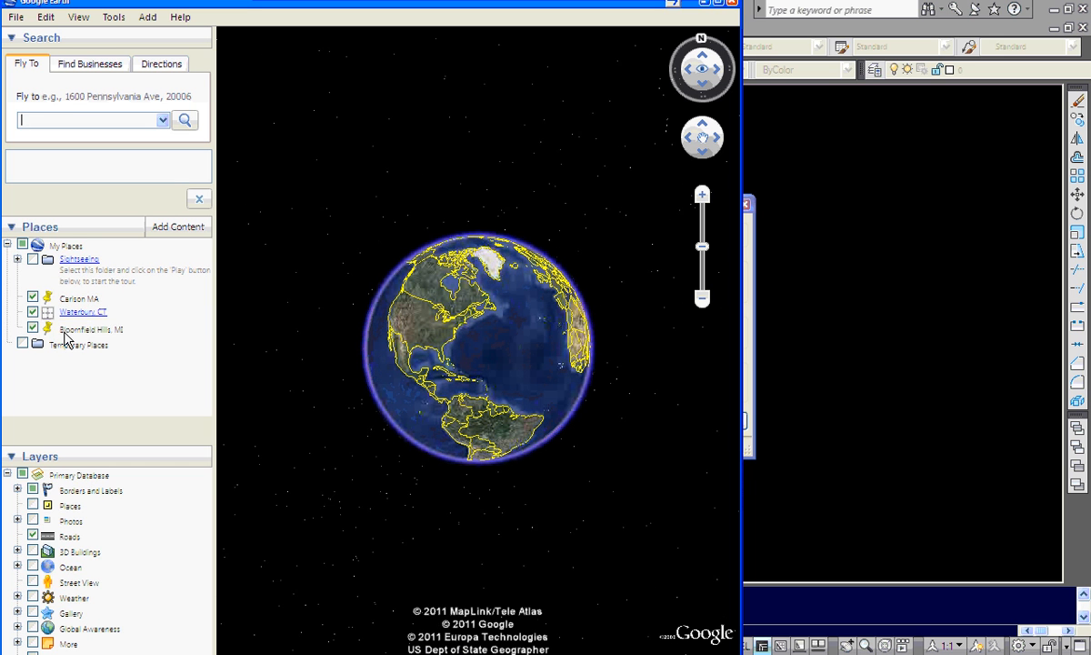
left_click(64, 331)
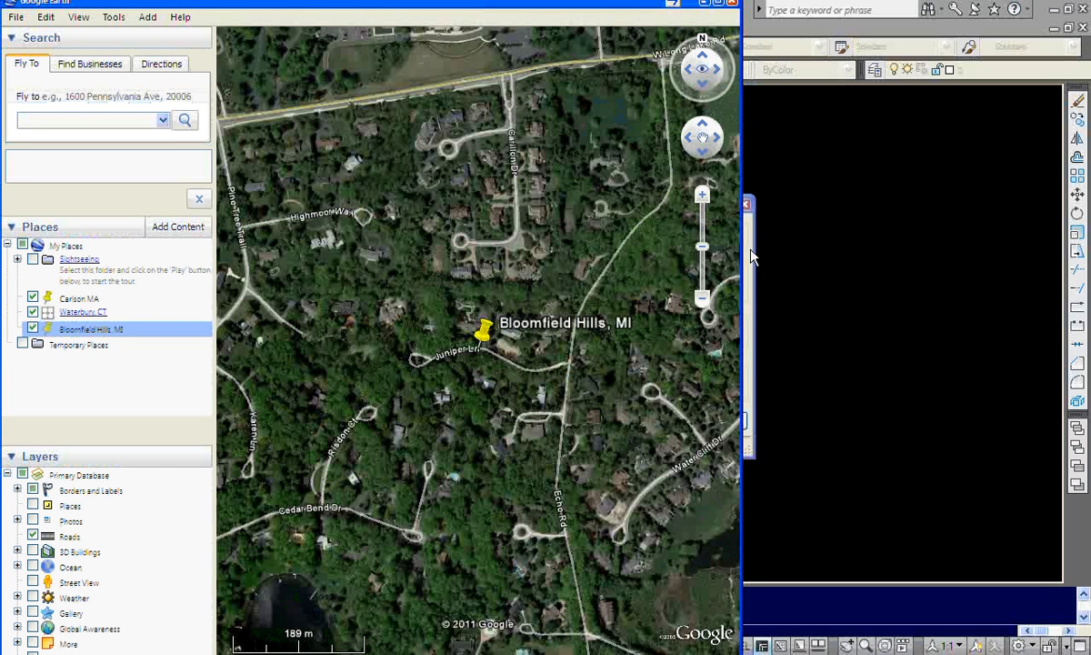
left_click(751, 258)
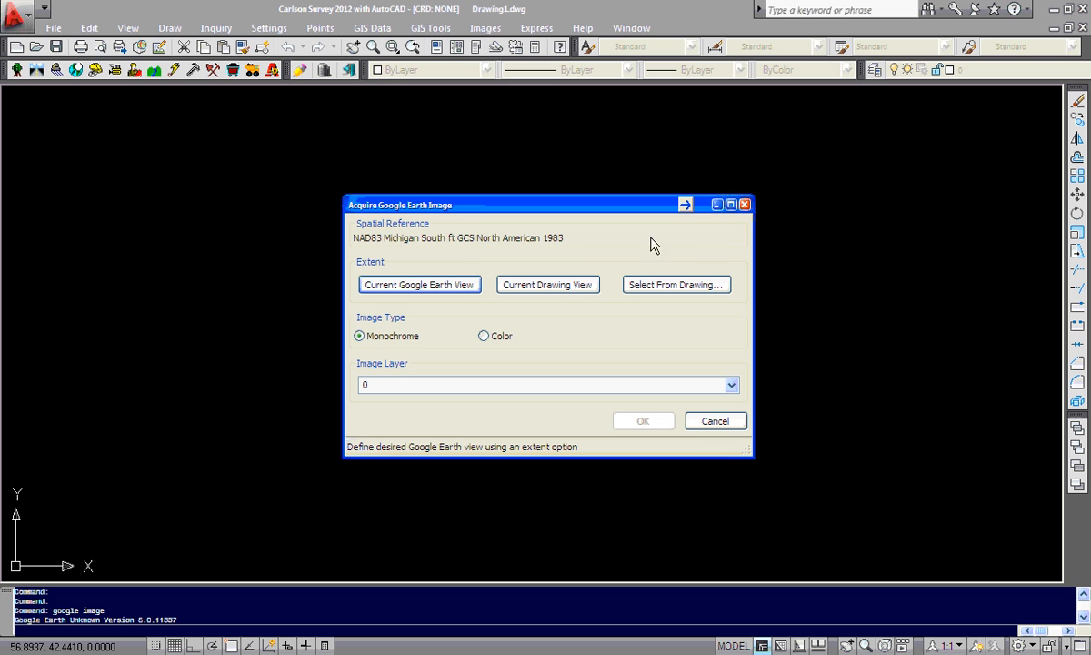
Acquire the current Google Earth view as the image, saving it over bh.jpg
left_click(449, 285)
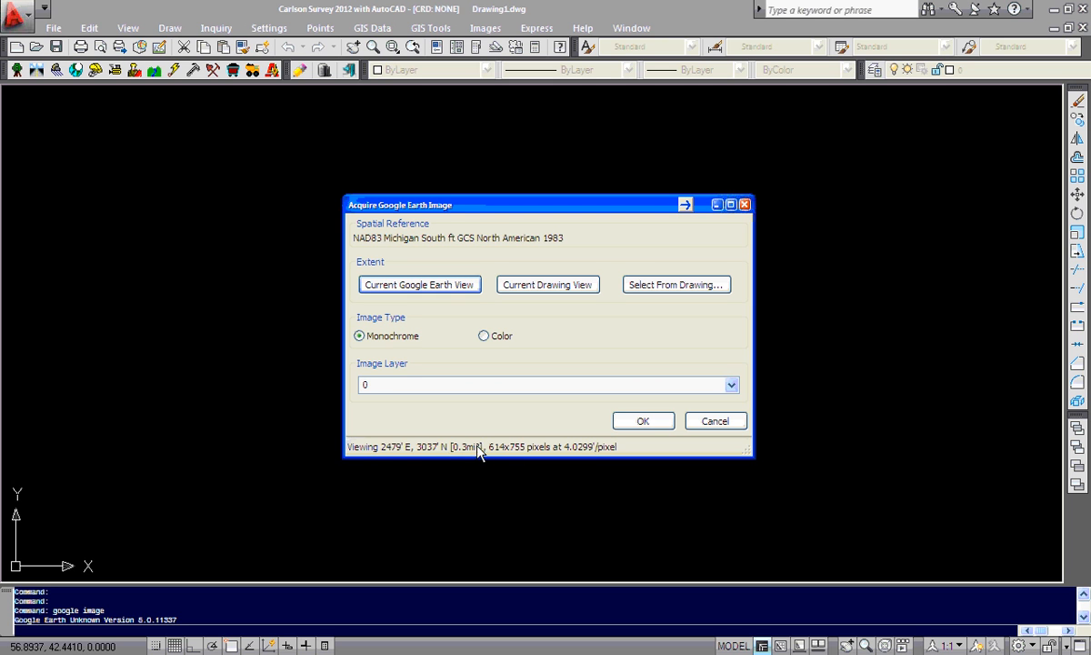
left_click(638, 423)
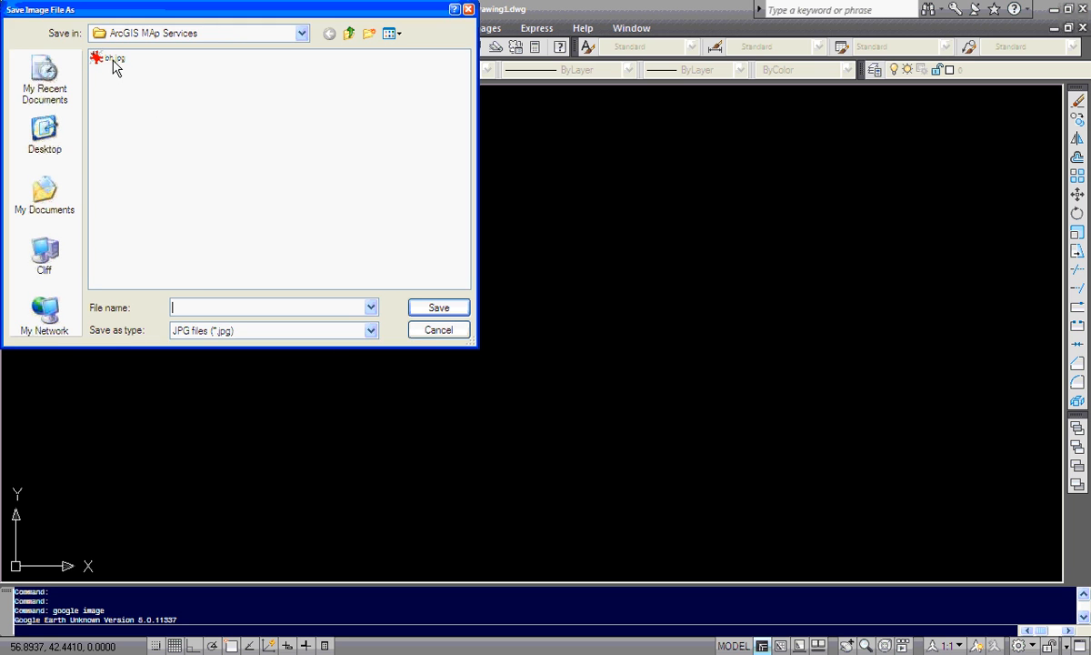
double_click(115, 66)
left_click(206, 201)
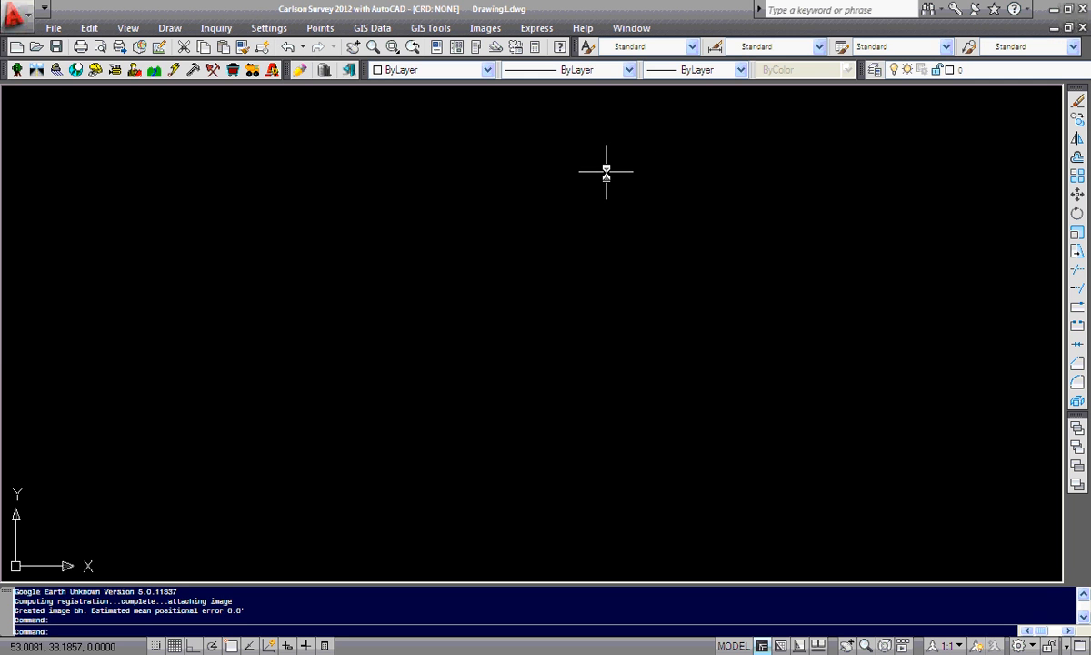
Zoom to the drawing extents and into the placed aerial image around Juniper Ln
type("z")
key("Return")
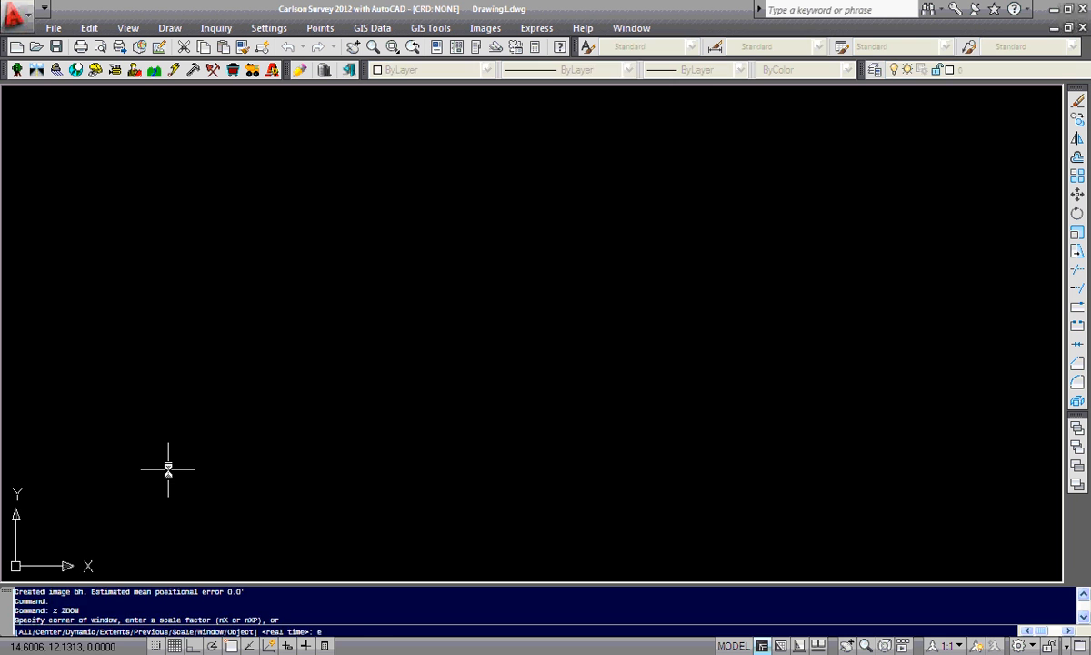
type("e")
key("Return")
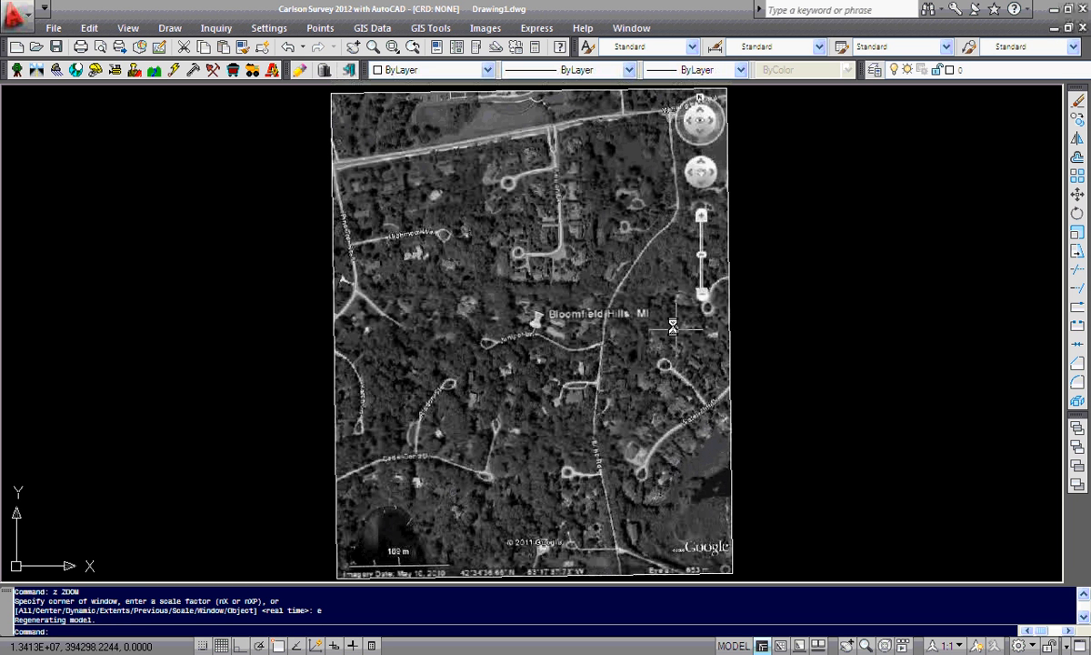
left_click(336, 550)
key("Escape")
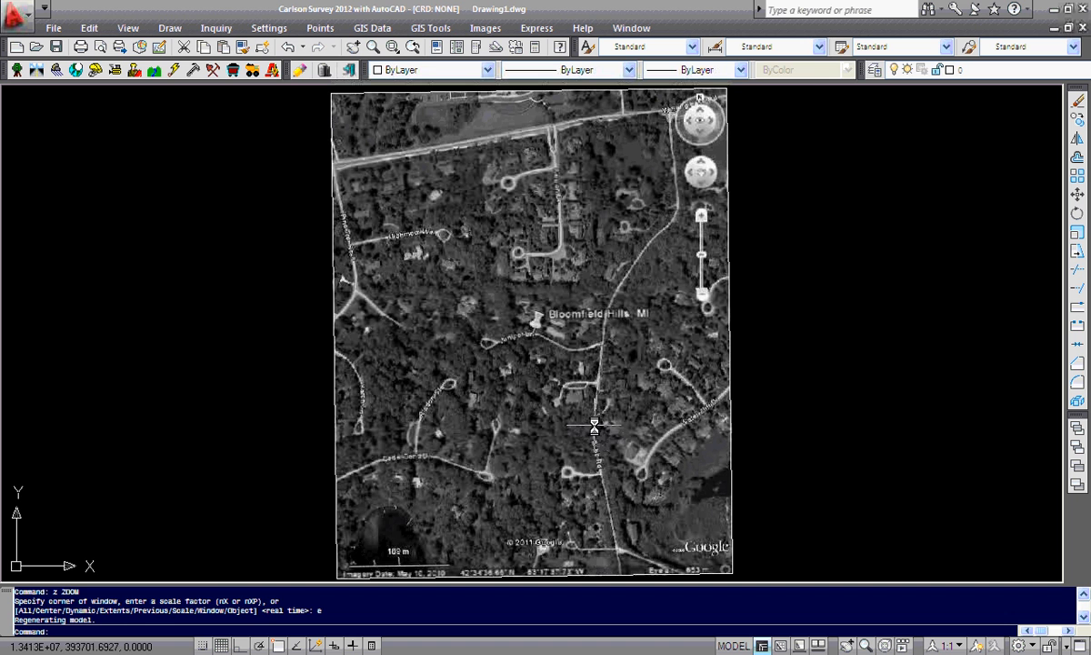
scroll(514, 346, "up", 2)
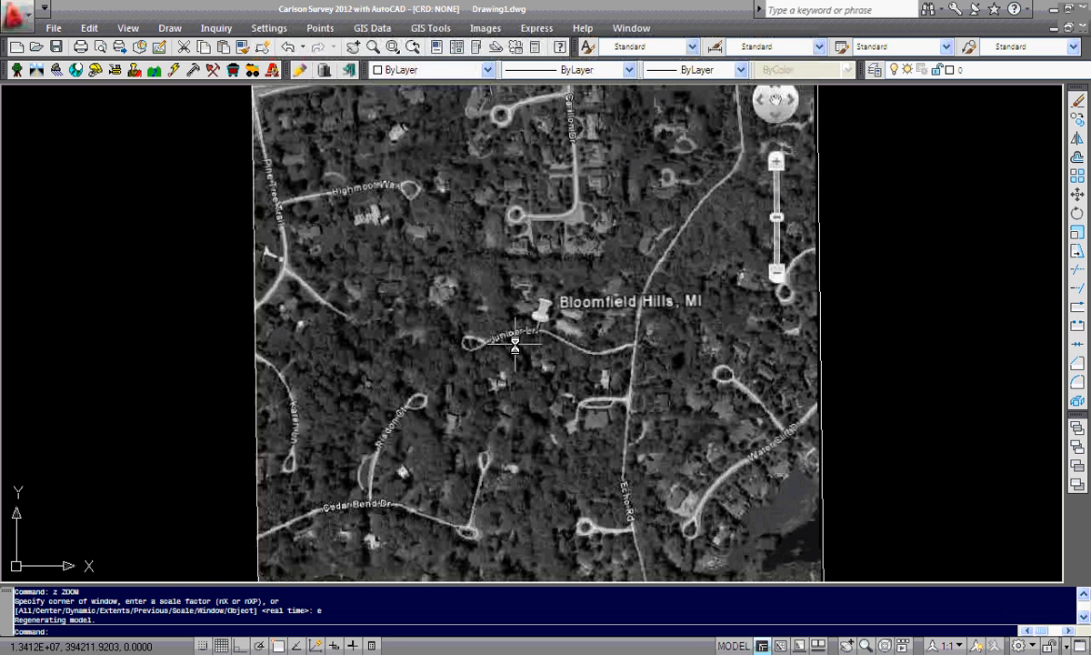
scroll(515, 346, "up", 1)
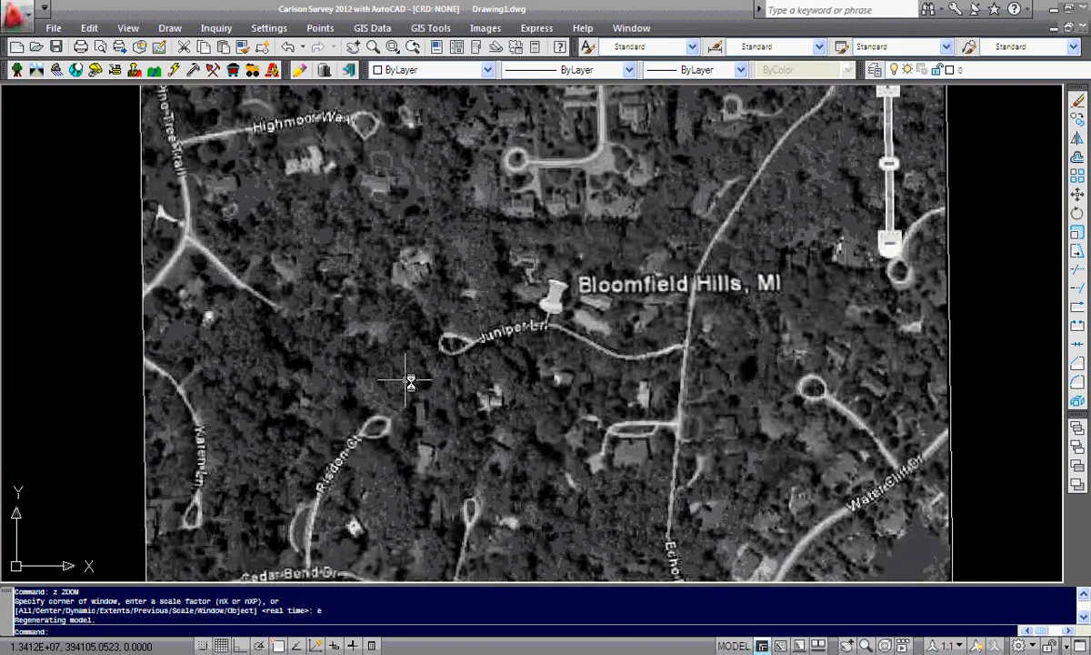
Import the USA_Topo_Maps ESRI map service image onto a USGSTopo layer, covering the current view
left_click(365, 29)
left_click(418, 319)
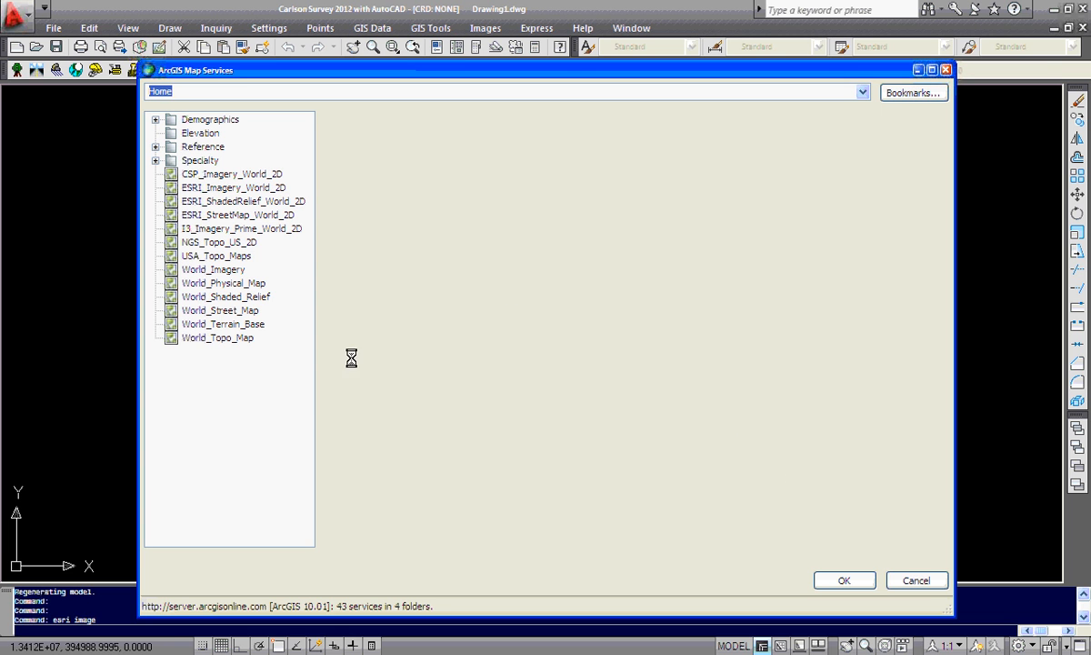
left_click(215, 255)
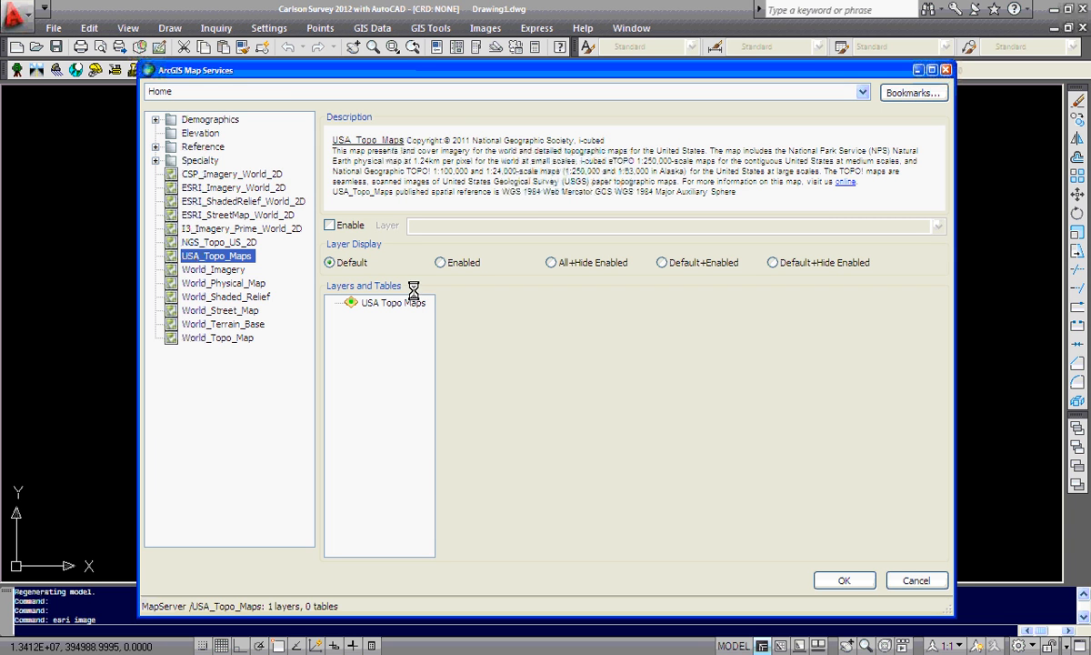
left_click(326, 225)
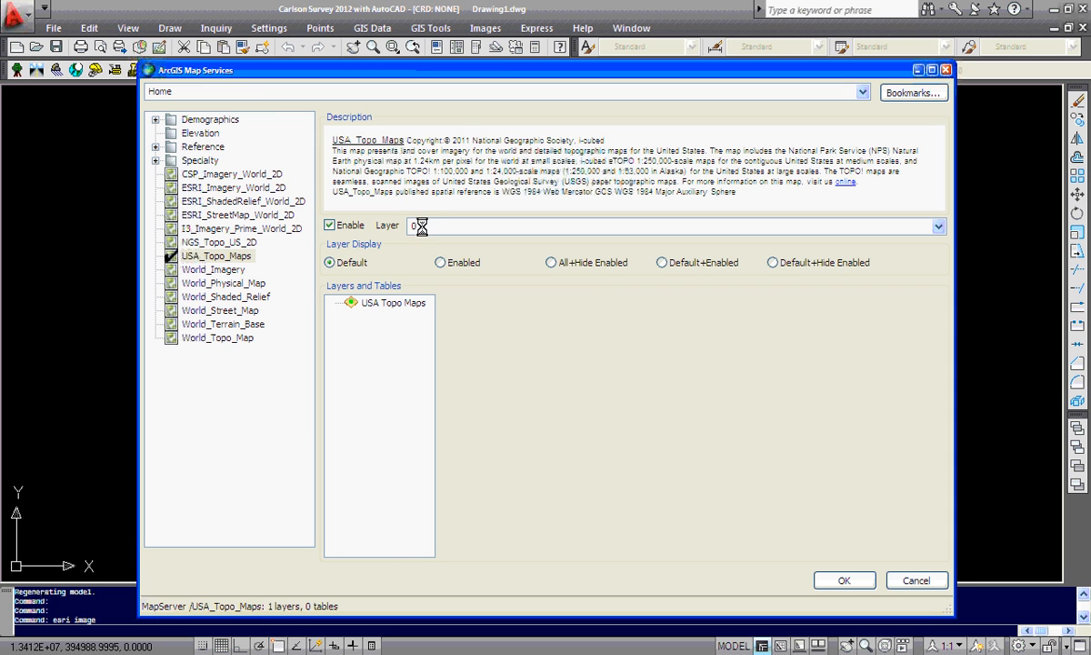
left_click_drag(422, 226, 392, 216)
left_click(834, 580)
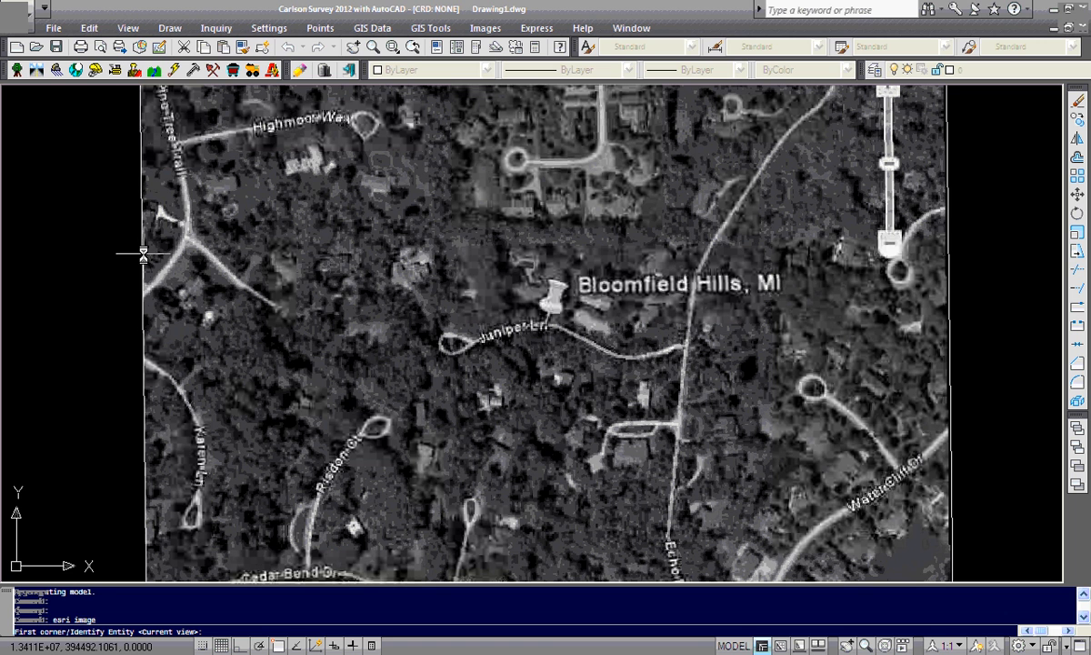
key("Escape")
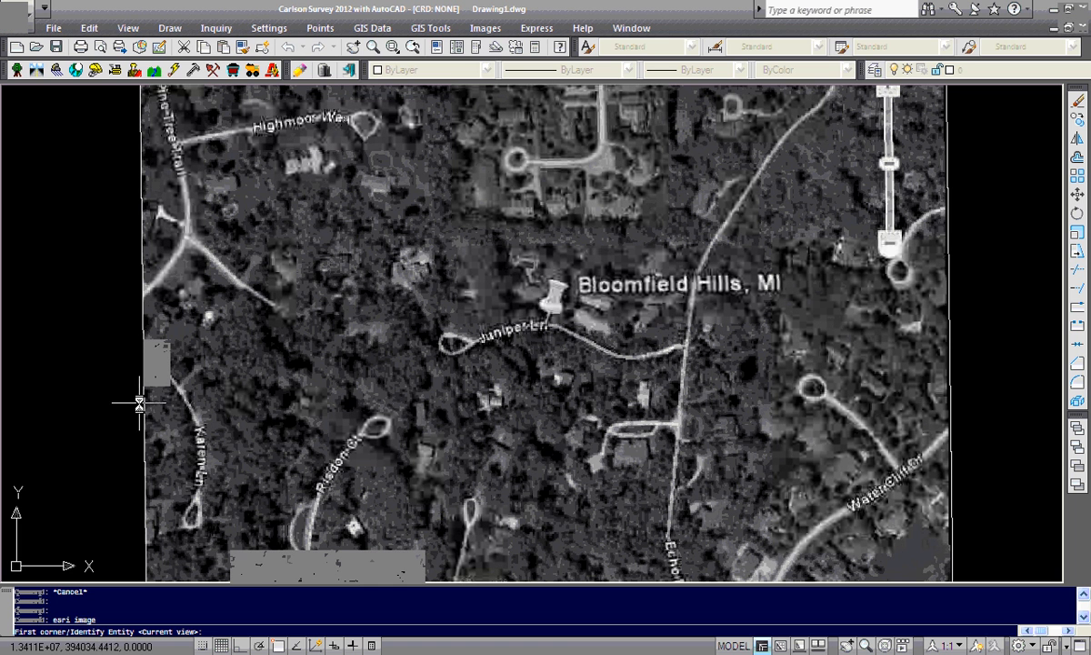
key("Return")
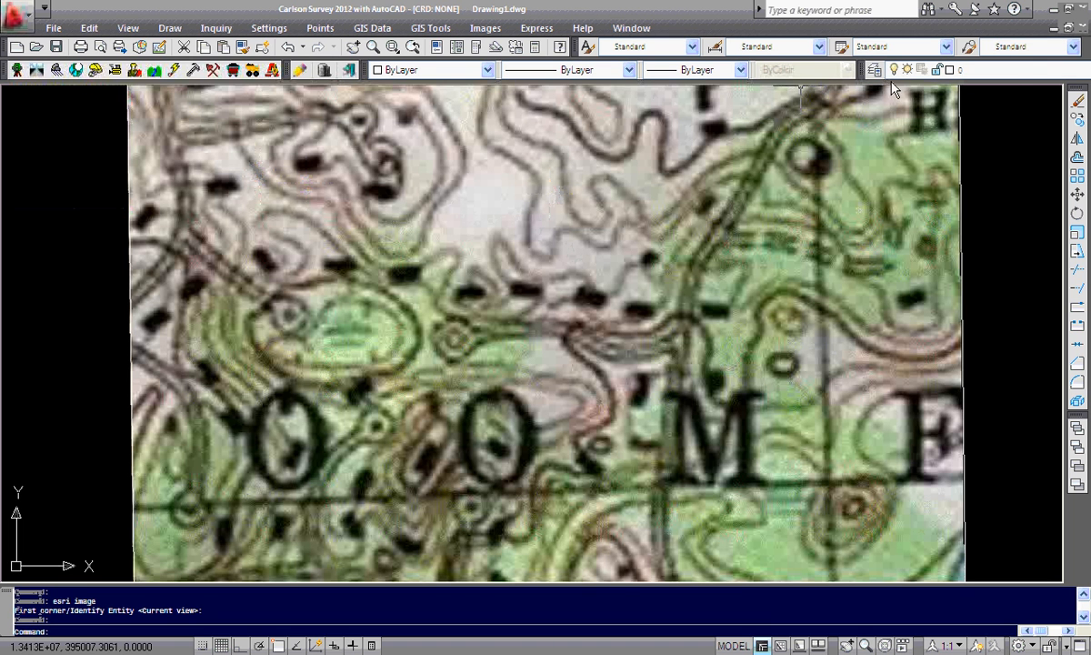
Freeze and then thaw the USGSTopo layer to compare the topo map with the Google Earth image
left_click(992, 73)
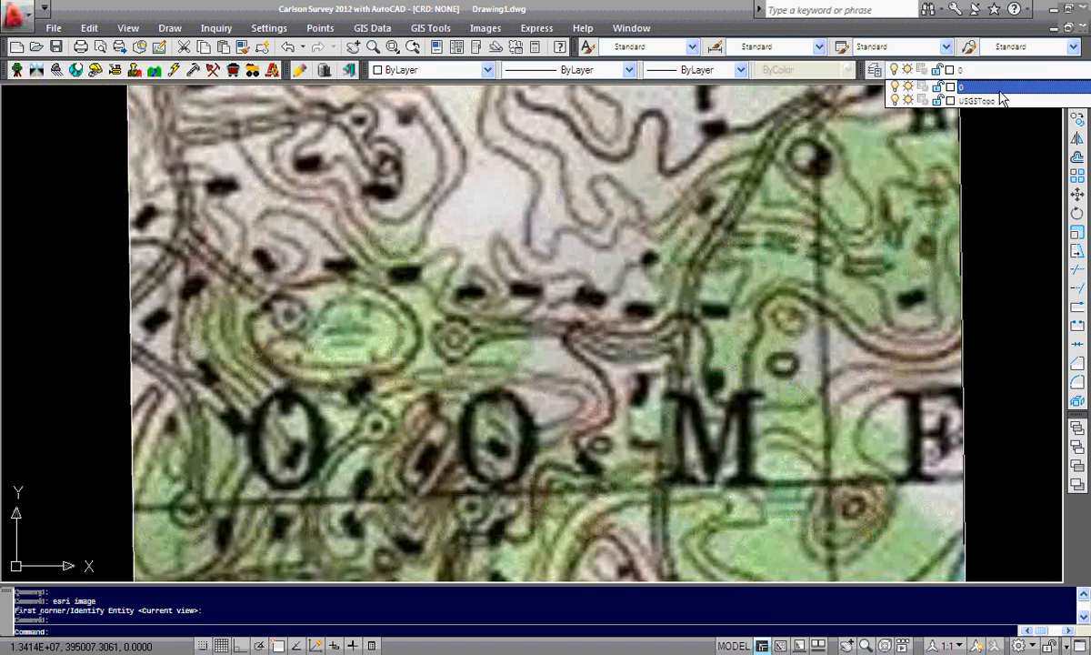
left_click(908, 100)
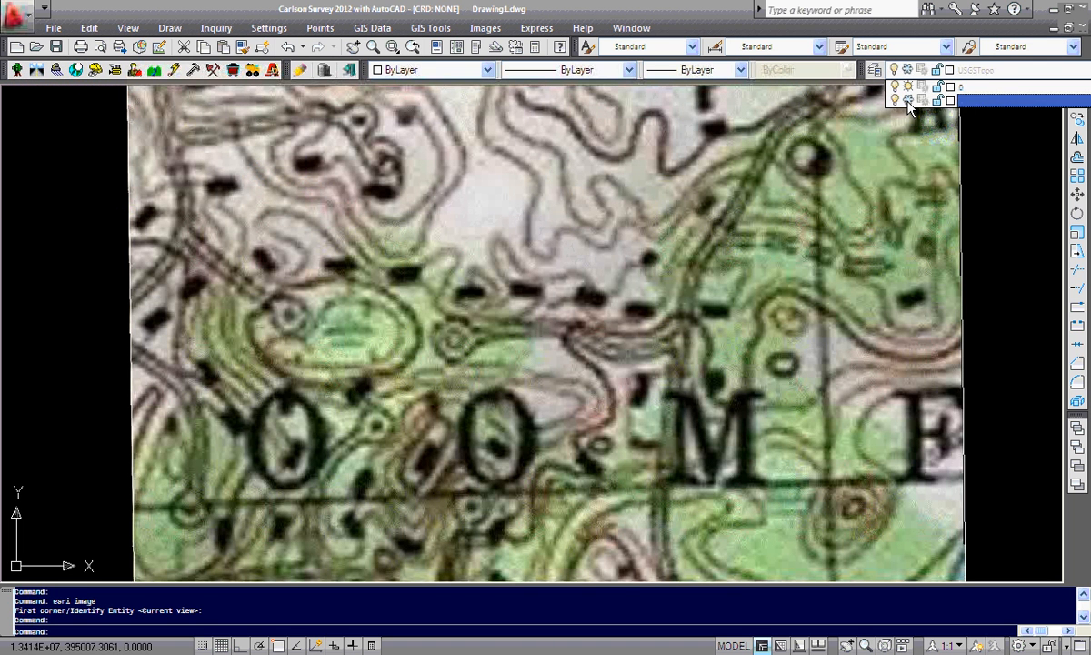
left_click(835, 158)
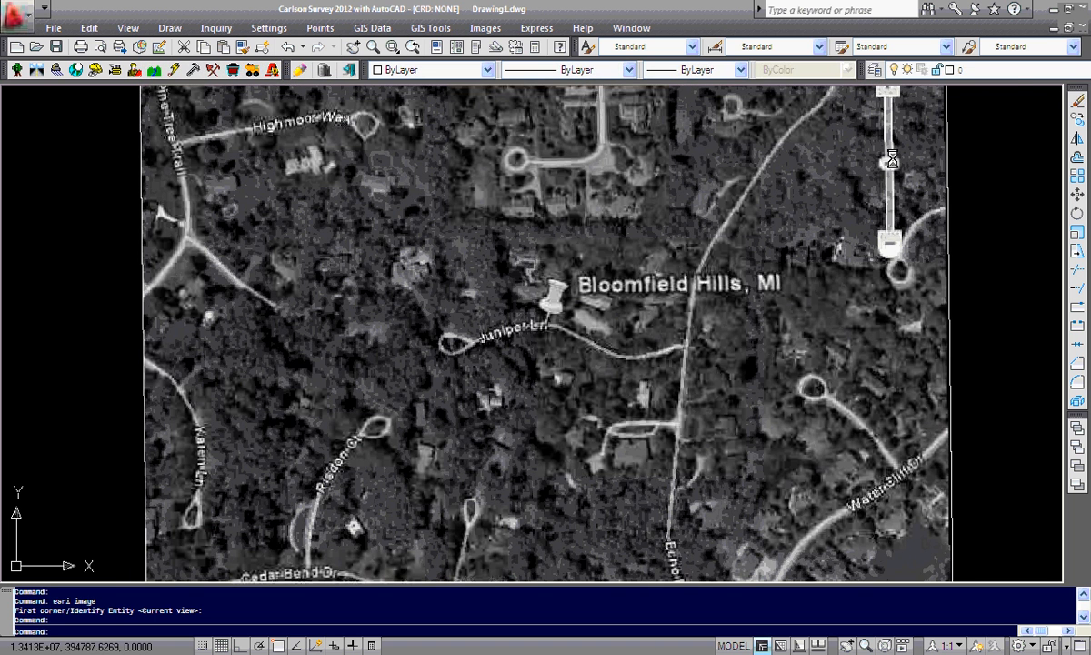
left_click(1057, 73)
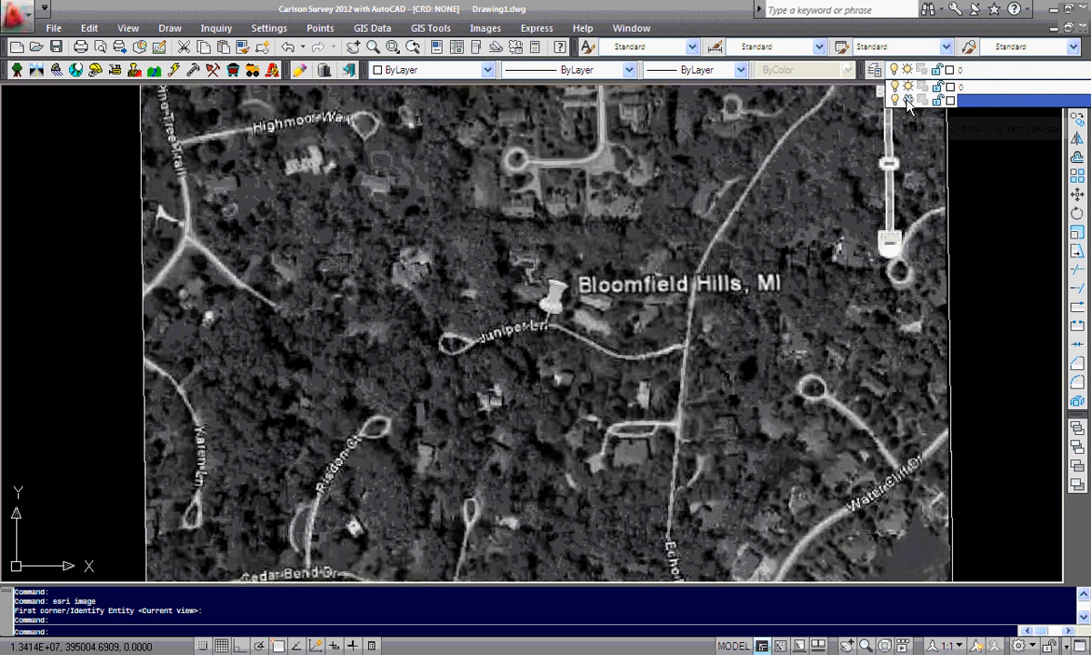
left_click(907, 101)
left_click(866, 157)
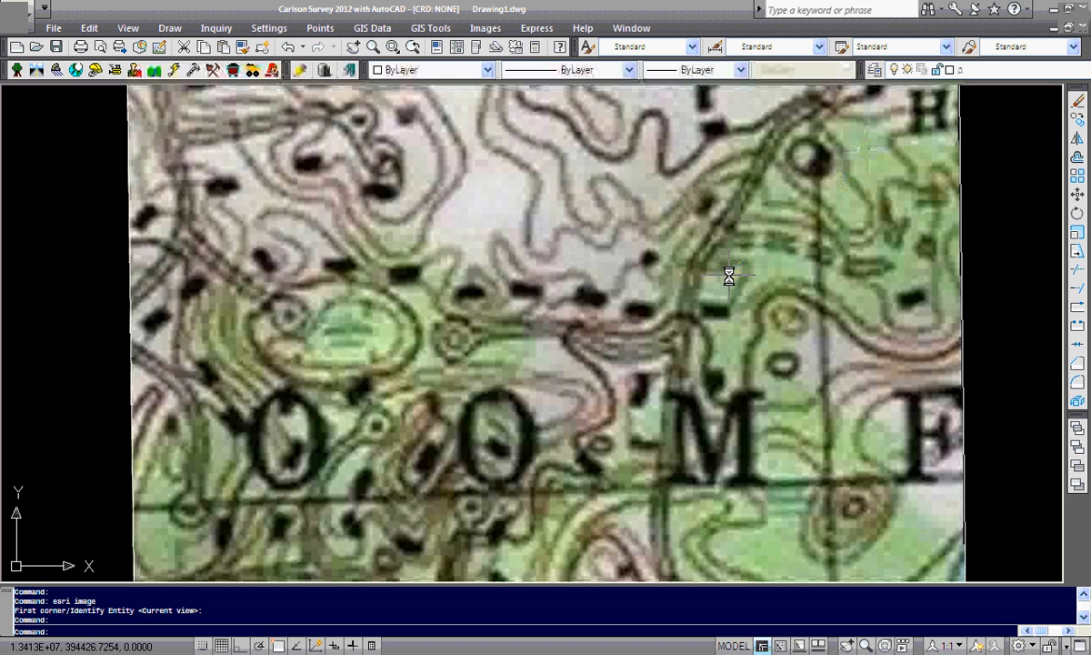
Import the World_Imagery map service image, enabled on its layer, within a window over the middle of the topo map
left_click(362, 30)
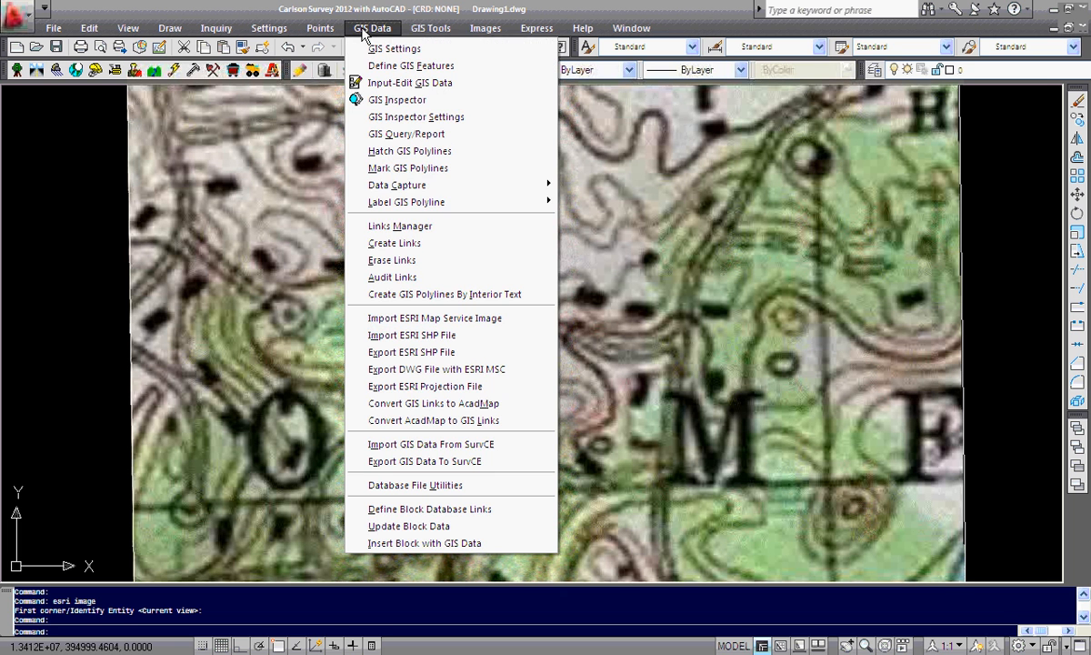
left_click(394, 317)
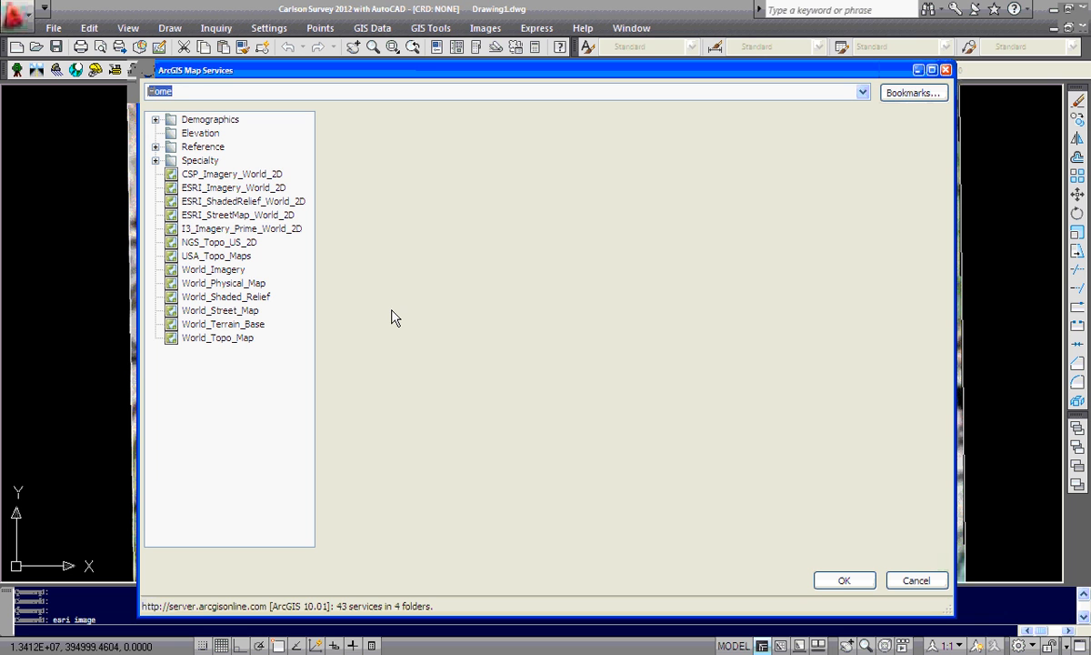
left_click(216, 270)
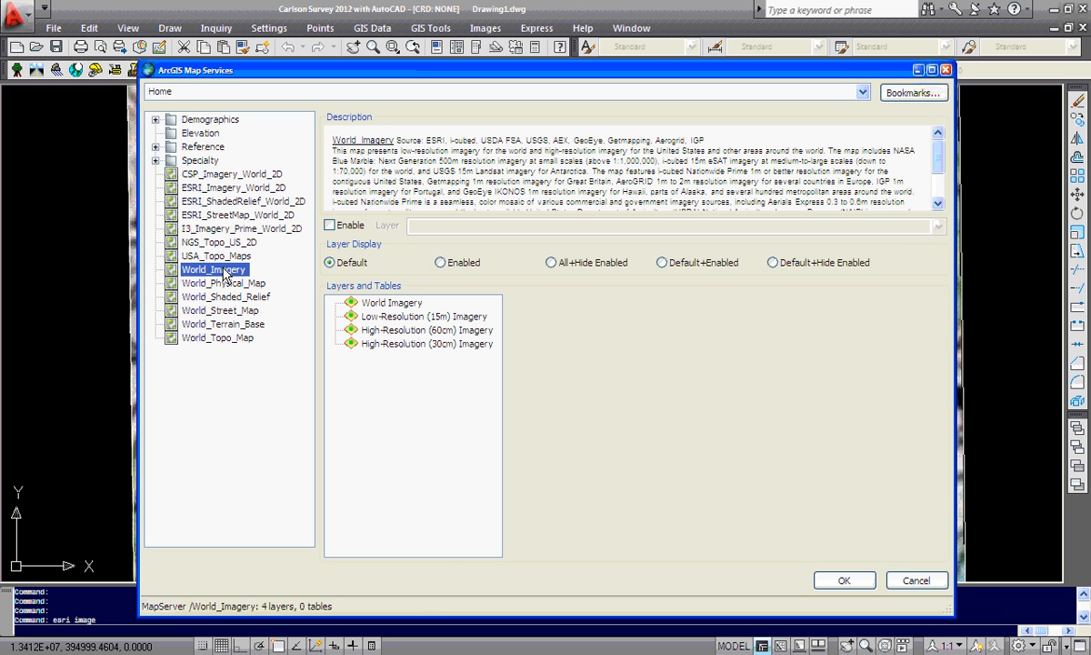
left_click(331, 226)
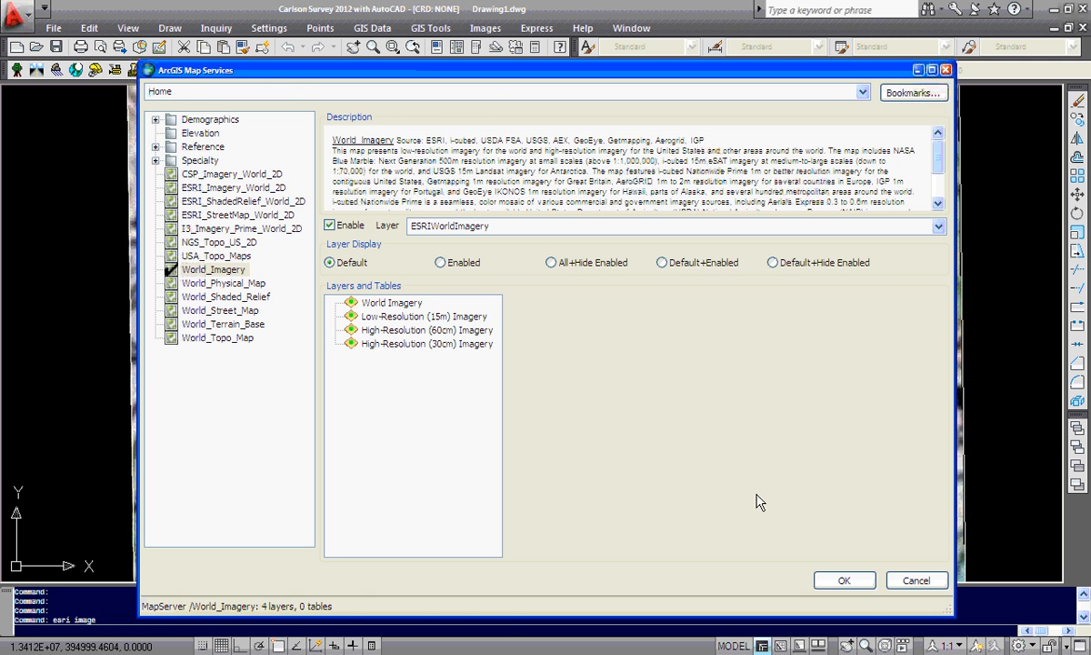
left_click(842, 580)
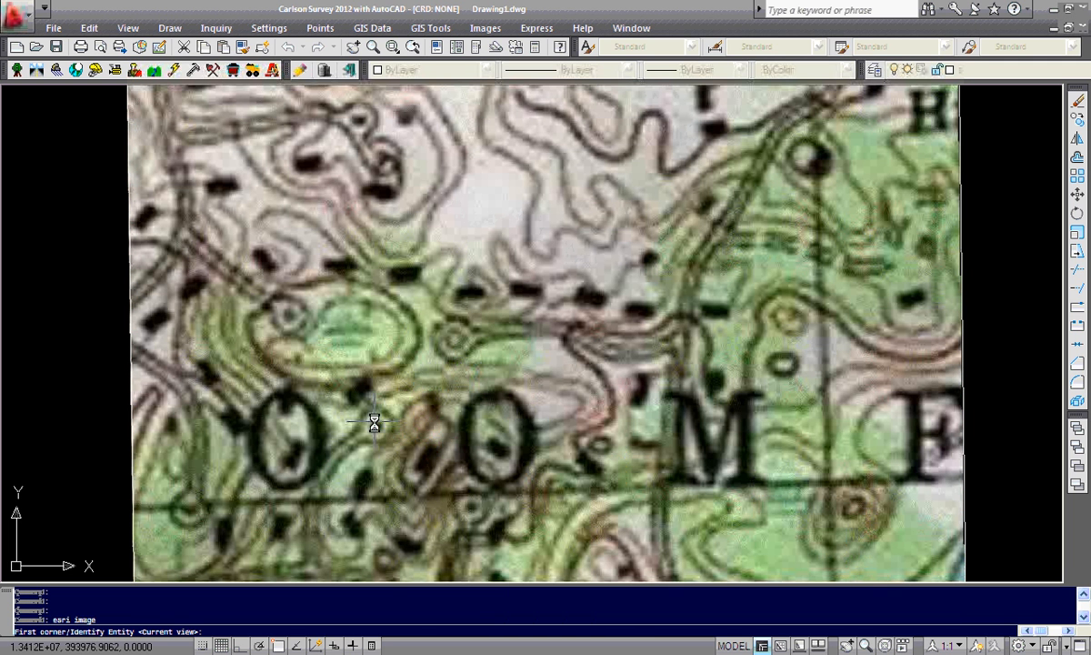
left_click(375, 455)
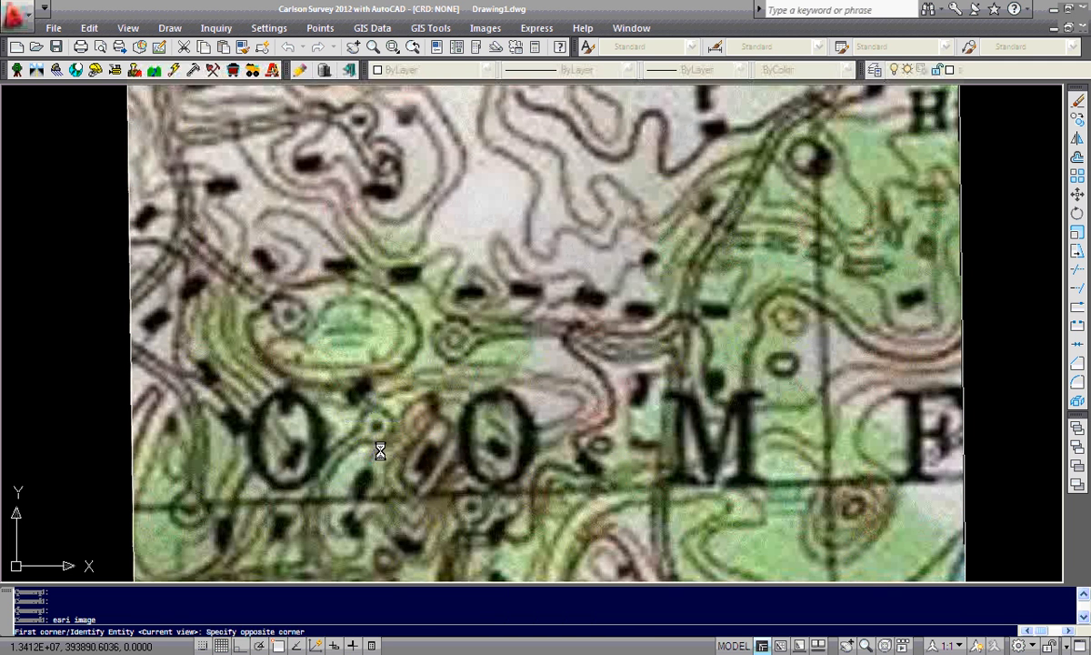
left_click(757, 191)
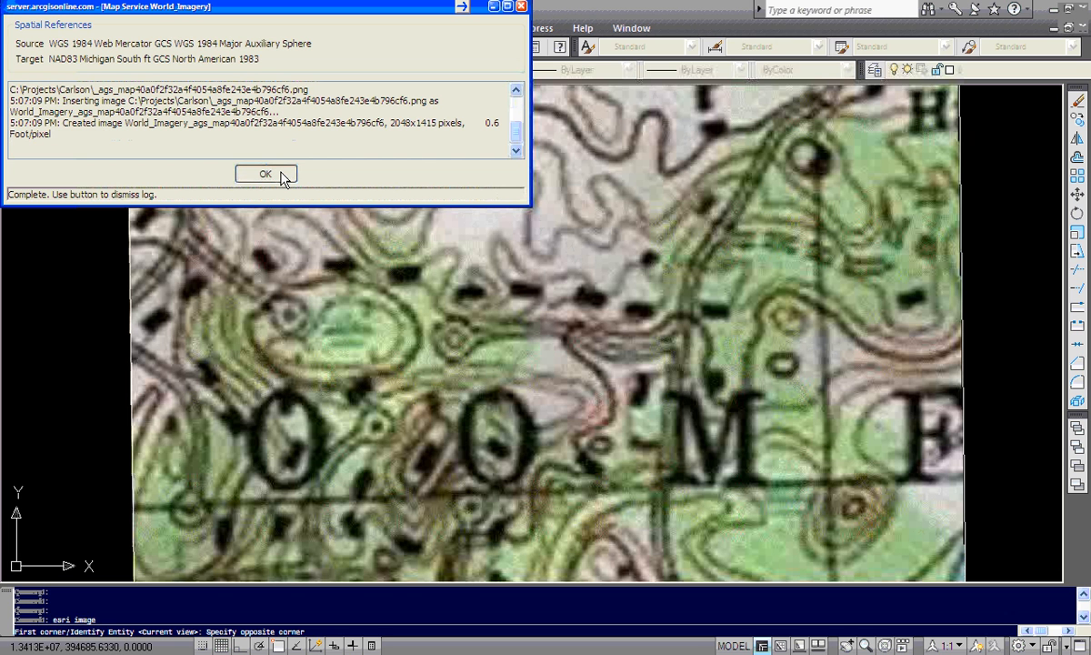
left_click(281, 174)
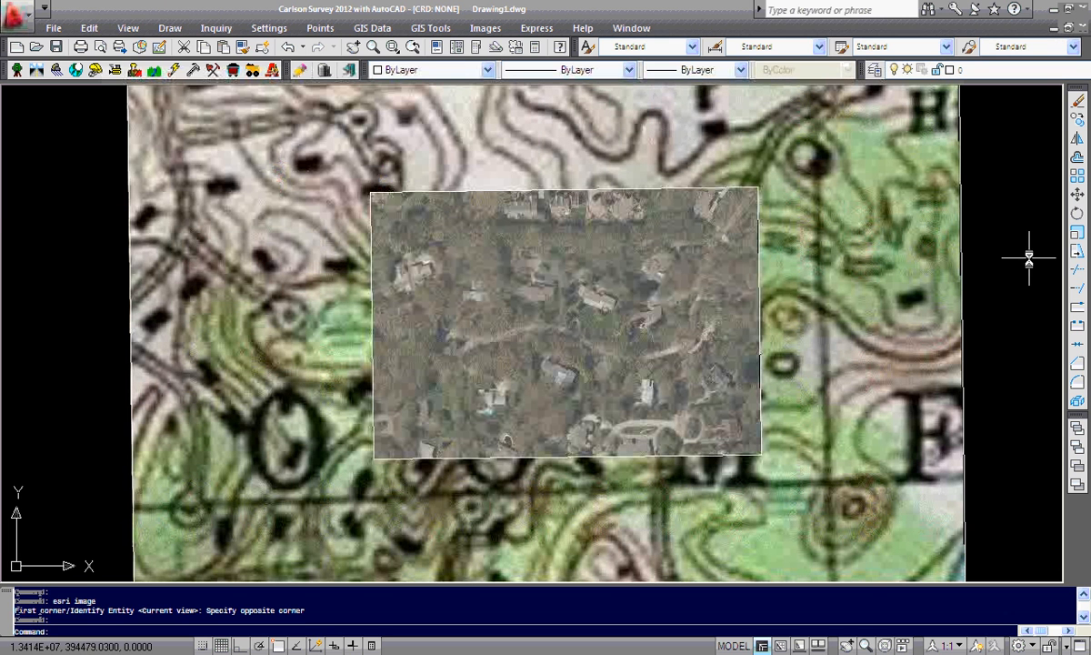
key("Return")
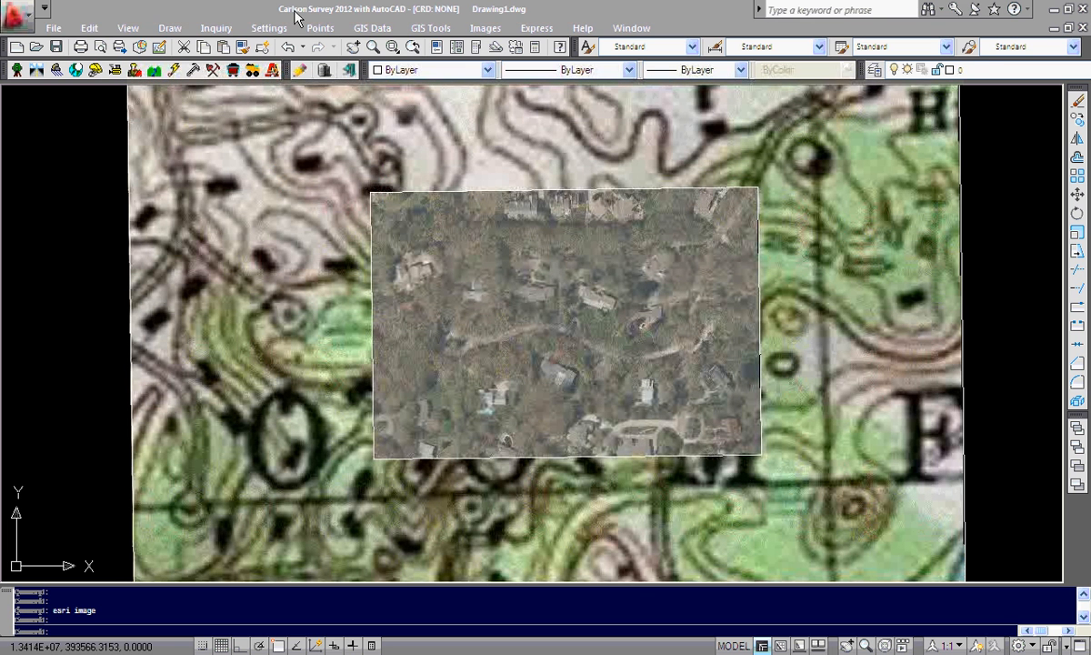
Reopen ESRI map service import, switch to the ESRI Sample 10.x bookmark and select BloomfieldHillsMichigan Parcels
left_click(362, 34)
left_click(365, 30)
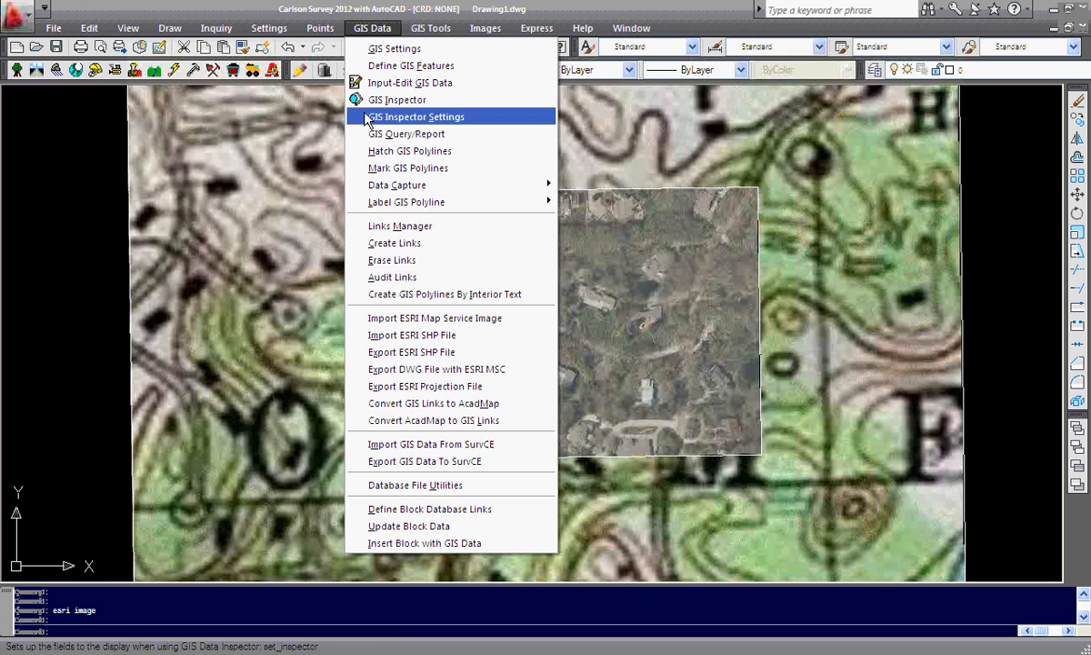
left_click(400, 320)
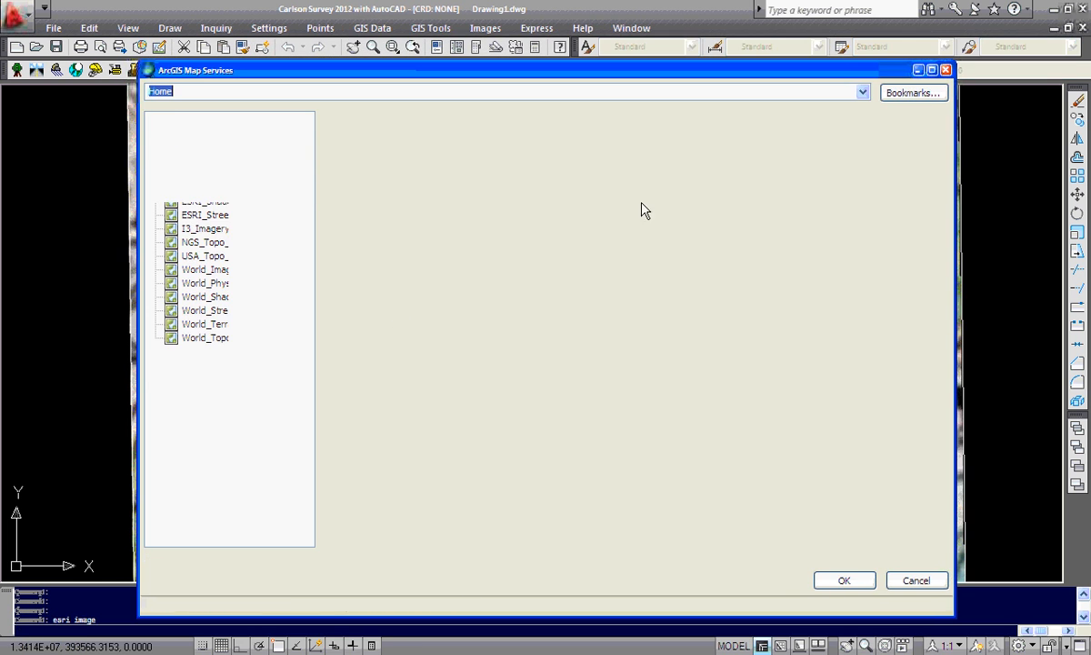
left_click(861, 94)
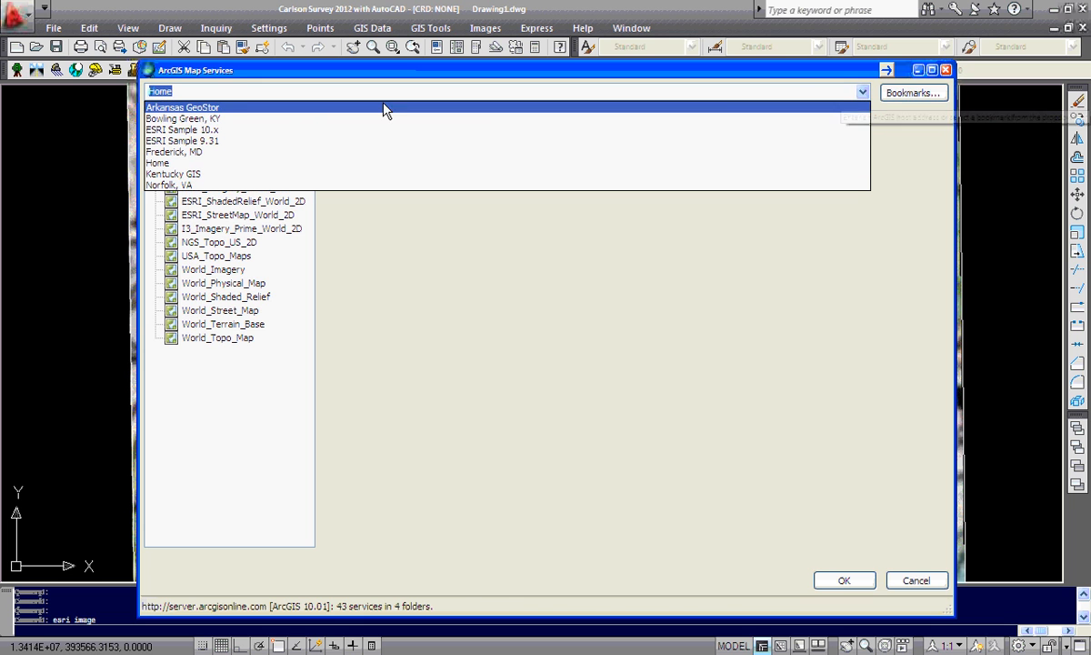
left_click(229, 130)
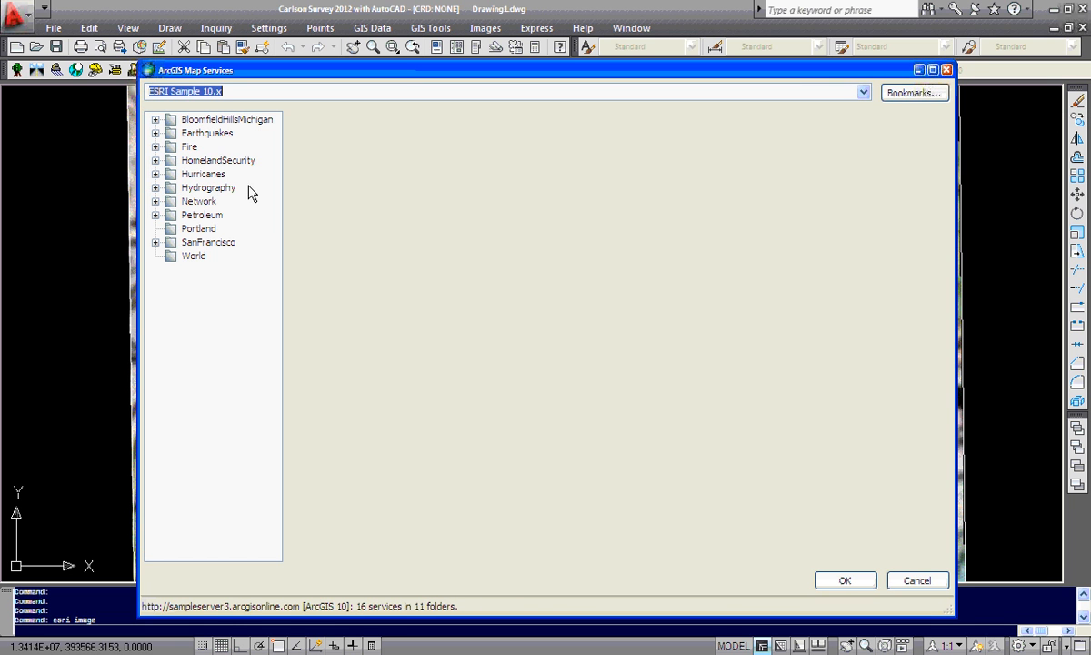
left_click(156, 119)
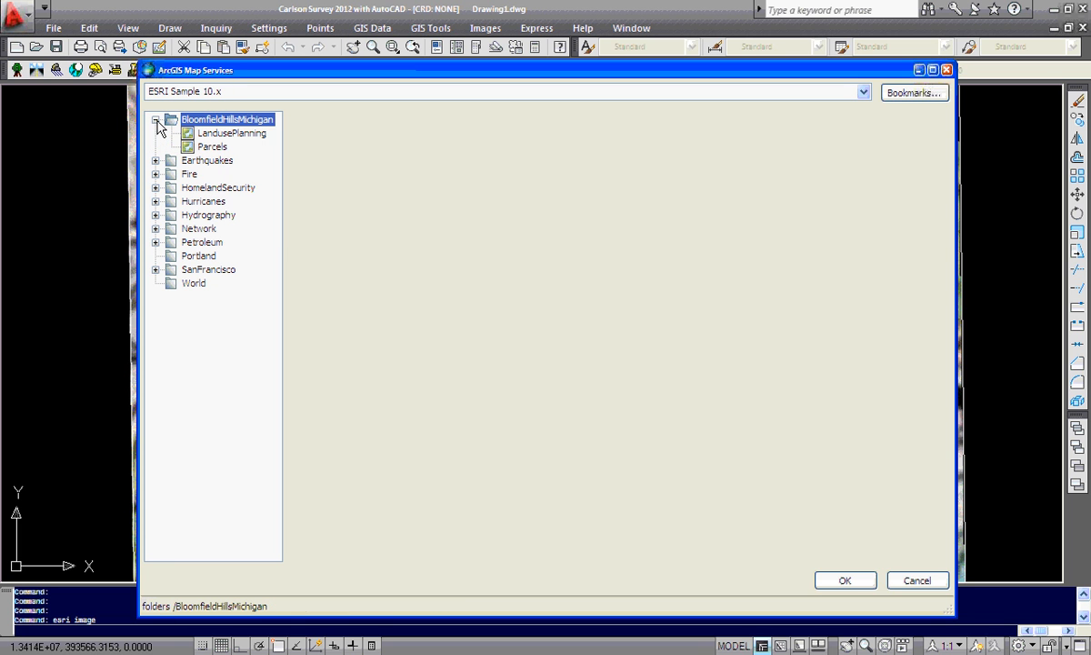
left_click(213, 148)
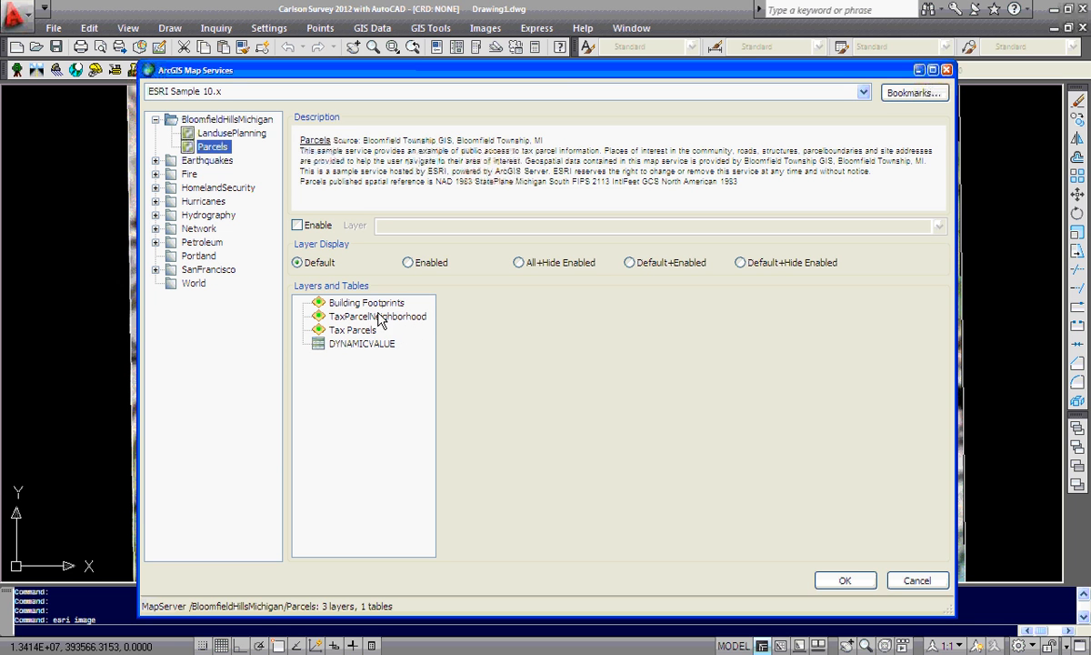
Enable the Building Footprints layer and choose Full Site Address as the criteria field
left_click(355, 303)
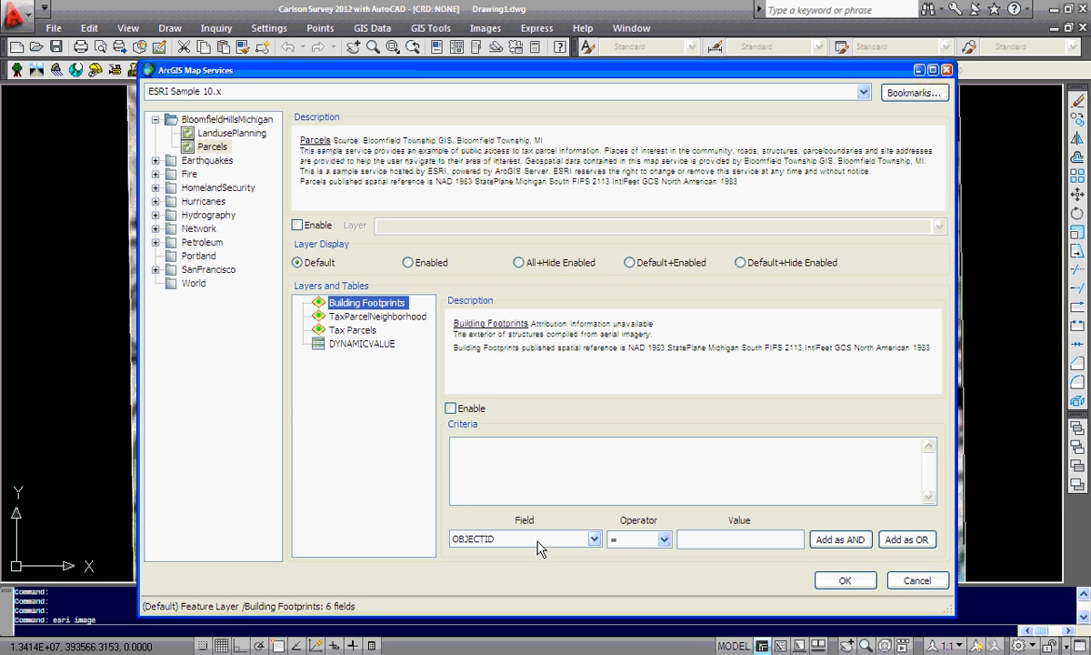
left_click(451, 408)
left_click(594, 538)
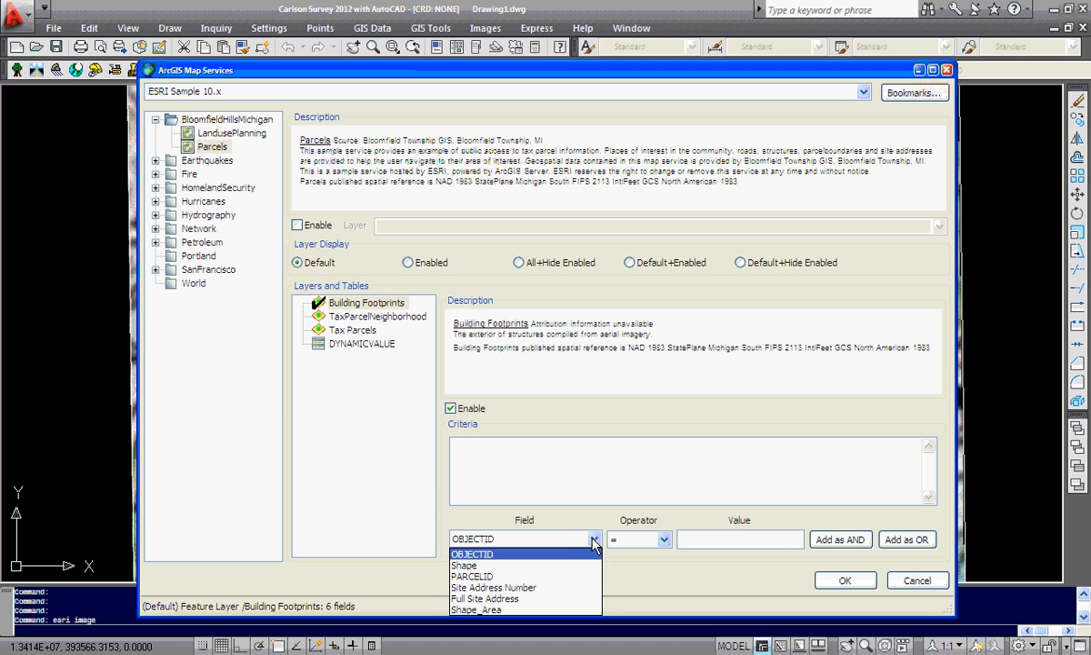
left_click(538, 588)
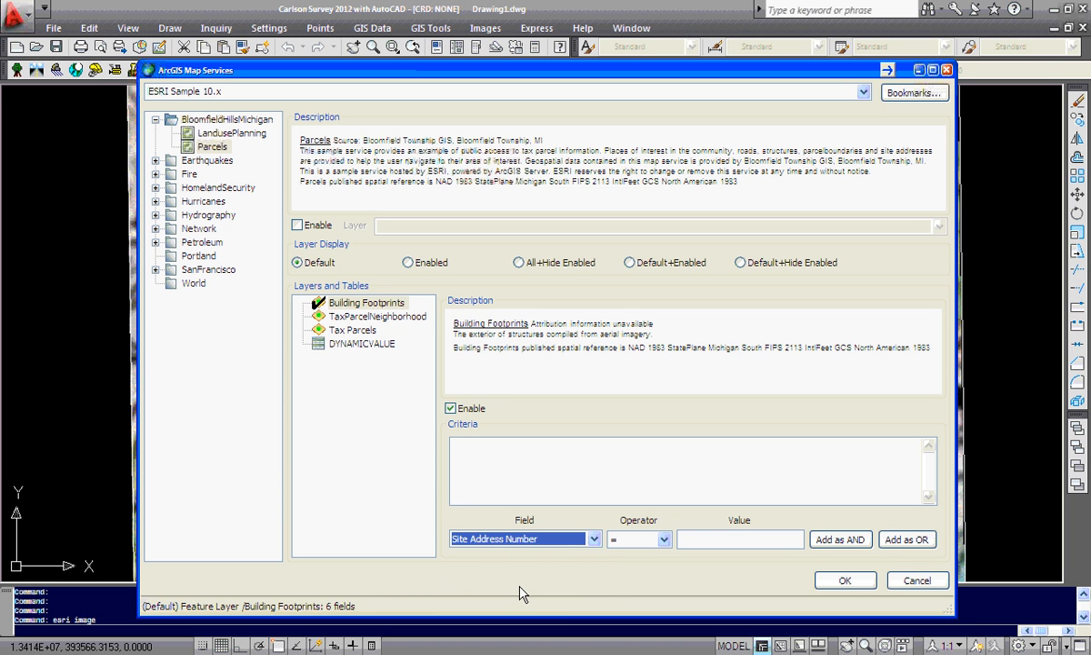
left_click(593, 538)
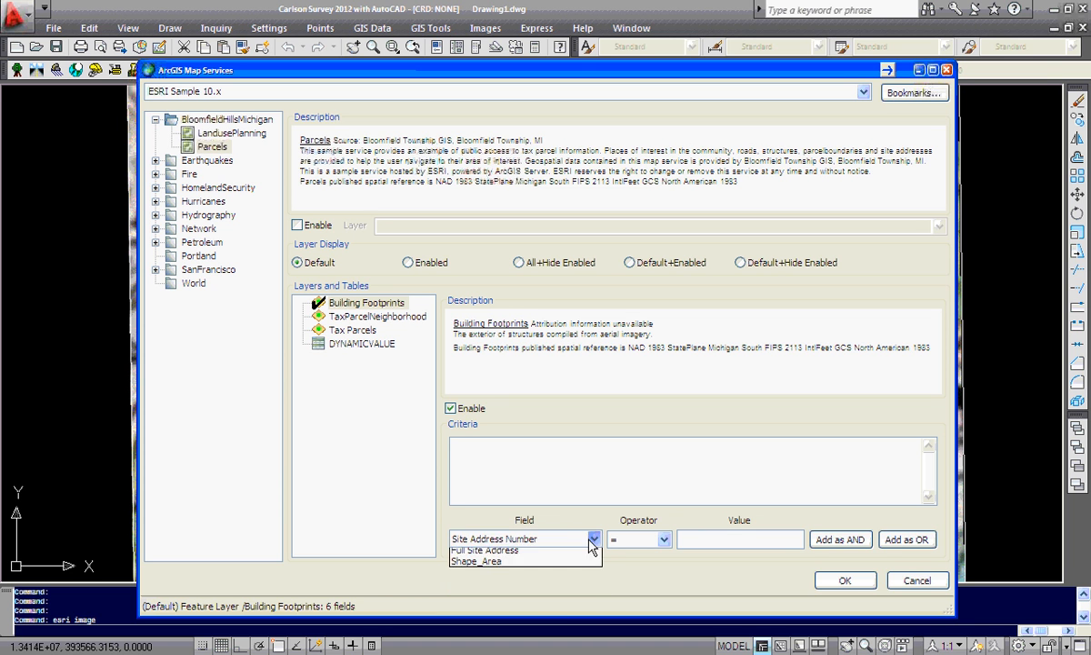
left_click(496, 598)
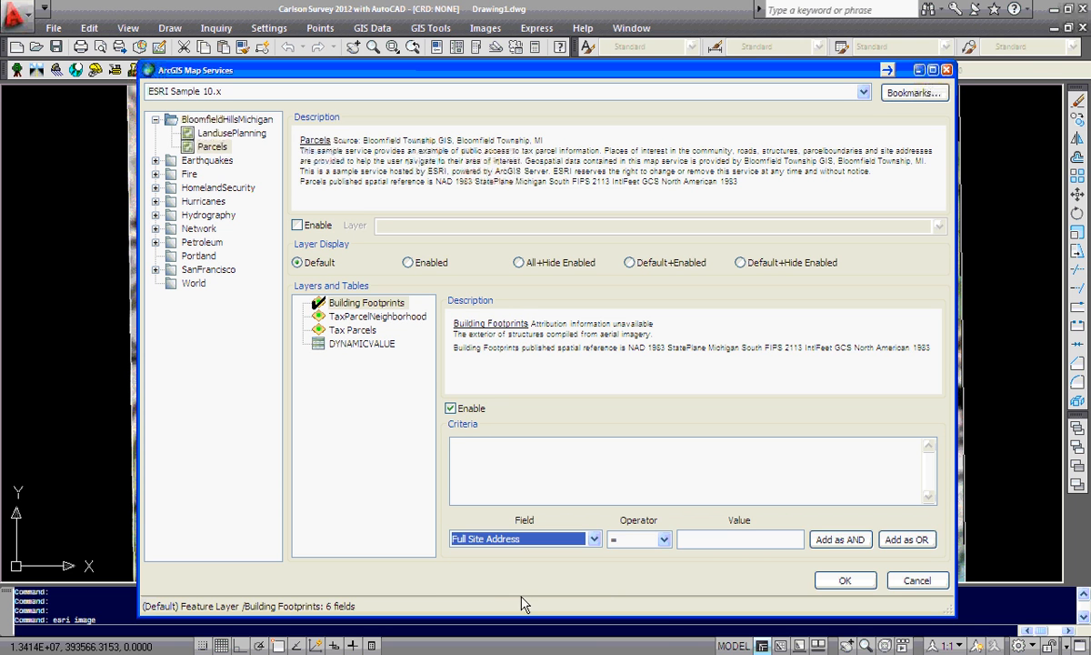
Add the criterion Full Site Address LIKE %Juniper% as an AND condition
left_click(664, 539)
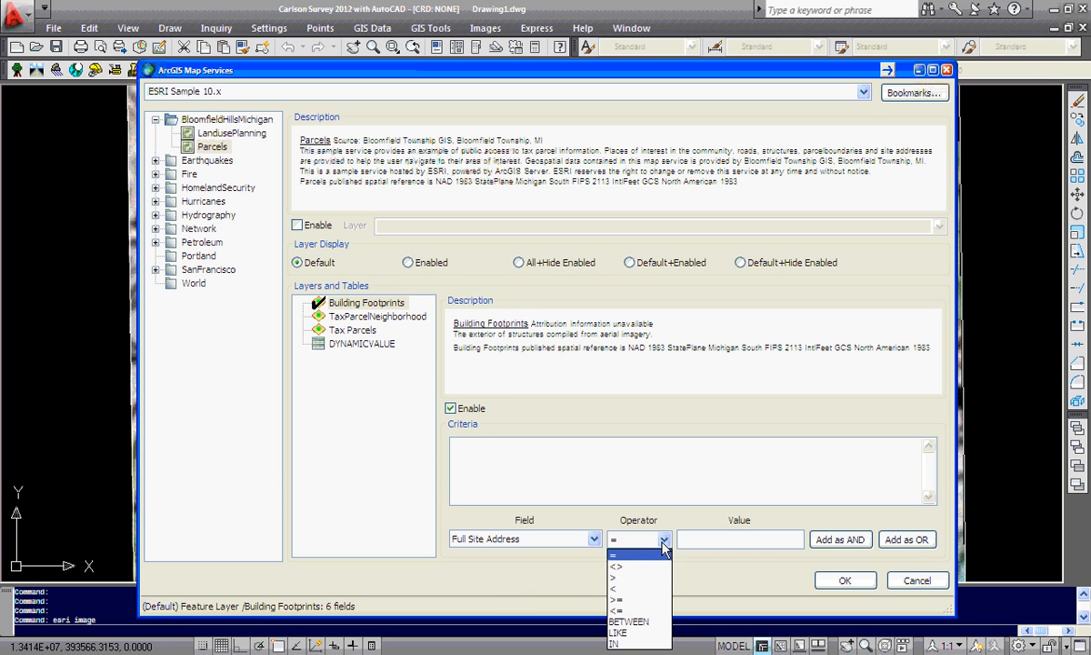
left_click(636, 632)
left_click(724, 540)
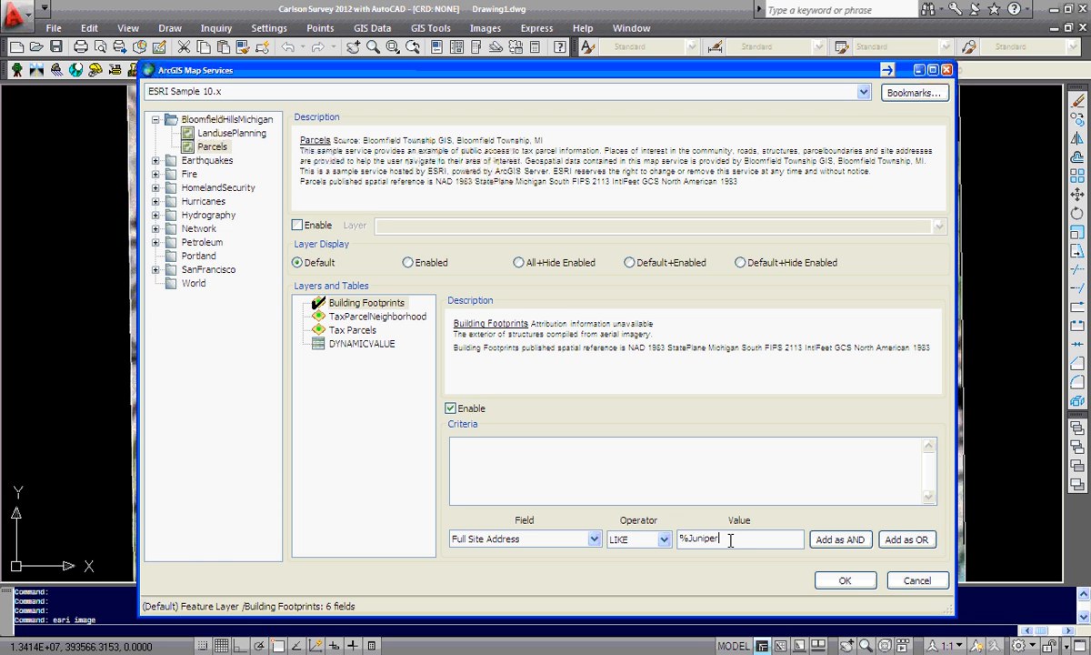
left_click(830, 540)
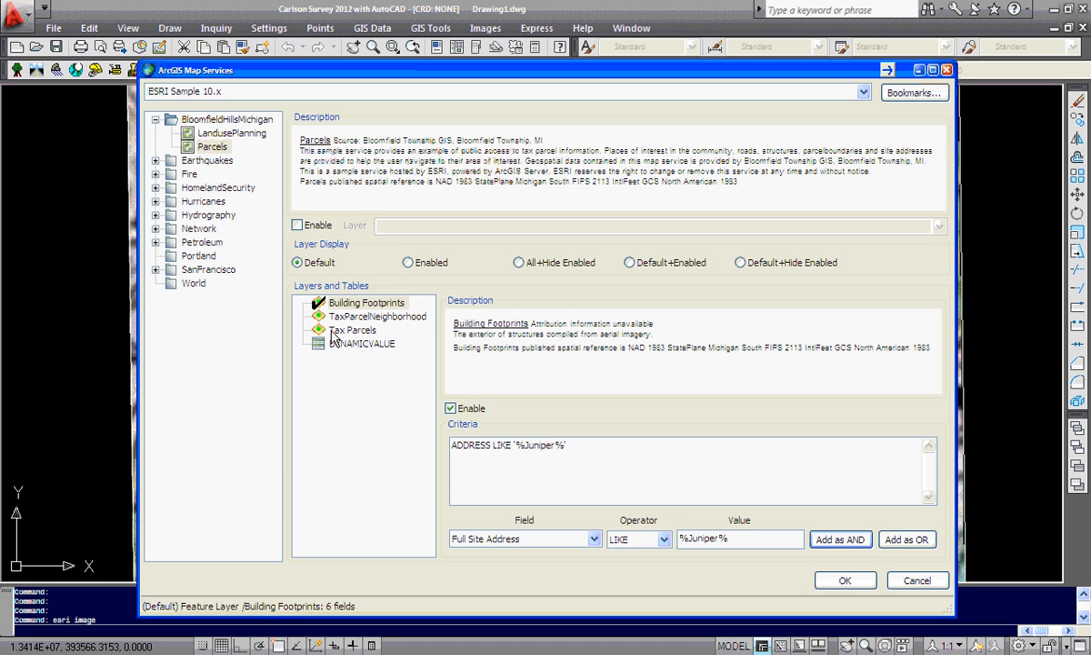
left_click_drag(725, 538, 677, 538)
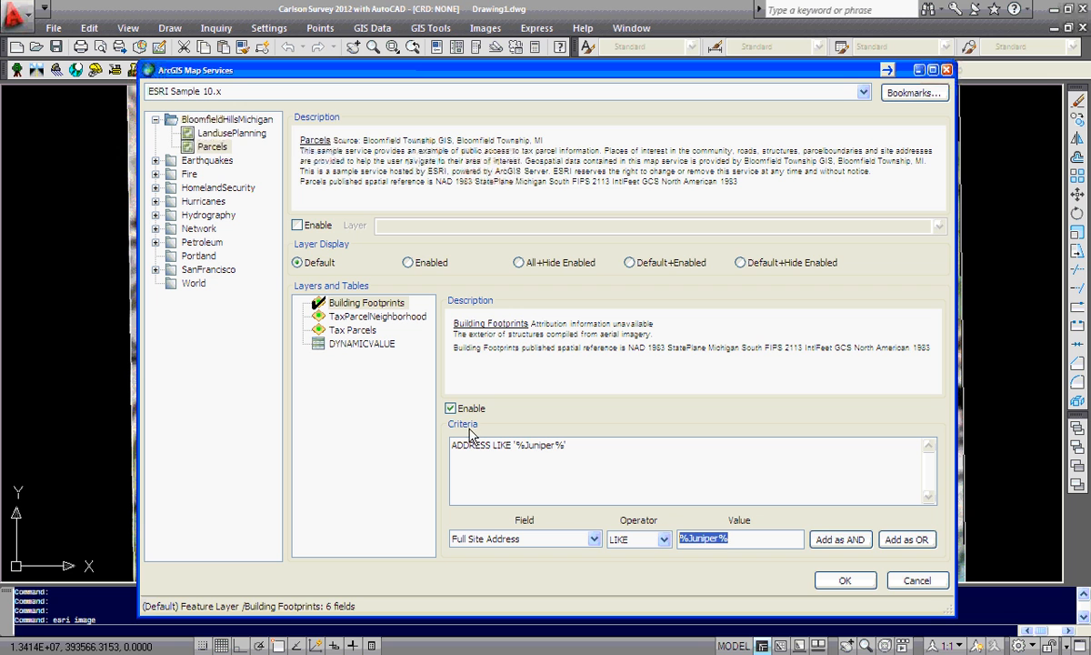
Enable the Parcels map service and its Tax Parcels layer
left_click(297, 225)
left_click(354, 331)
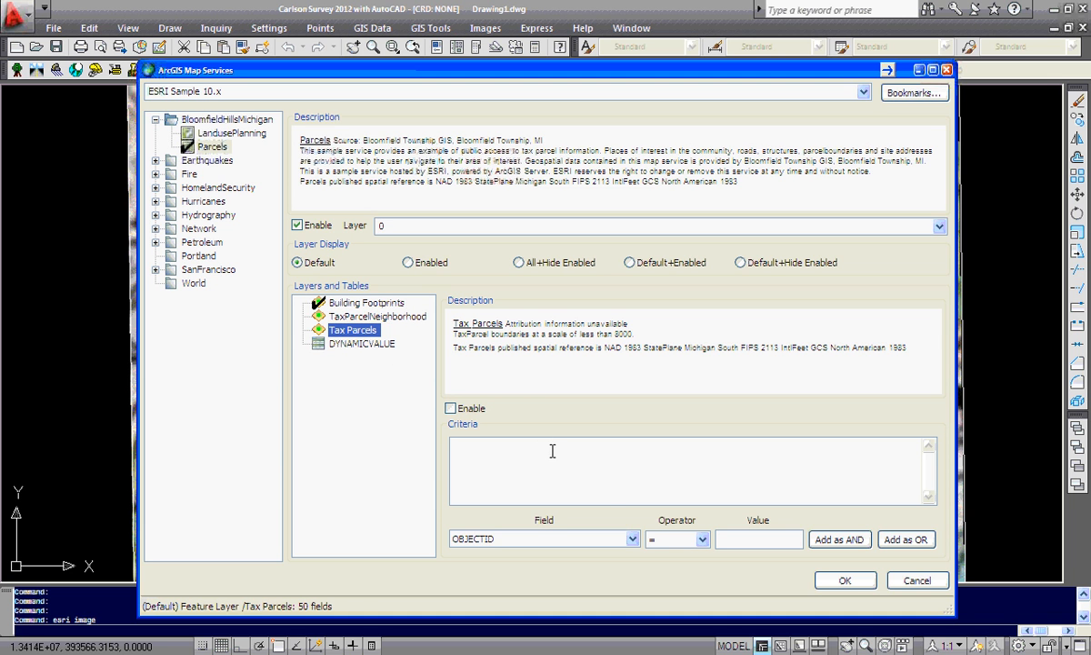
left_click(450, 408)
Add the criterion Site Address LIKE %Juniper% as an AND condition for the Tax Parcels layer
left_click(632, 539)
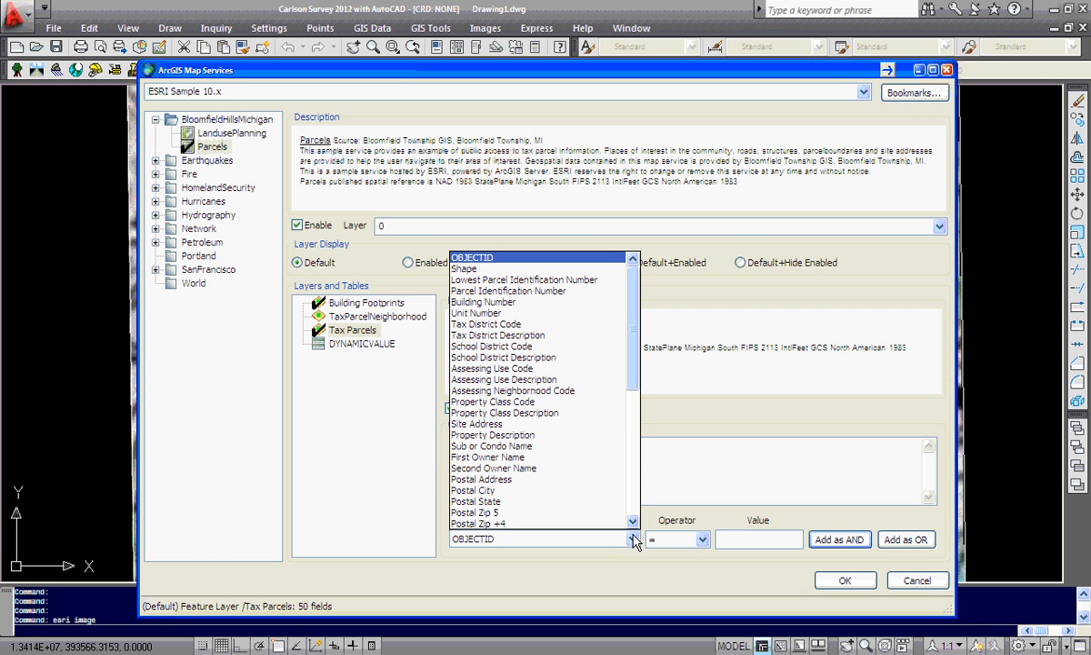
scroll(633, 382, "down", 1)
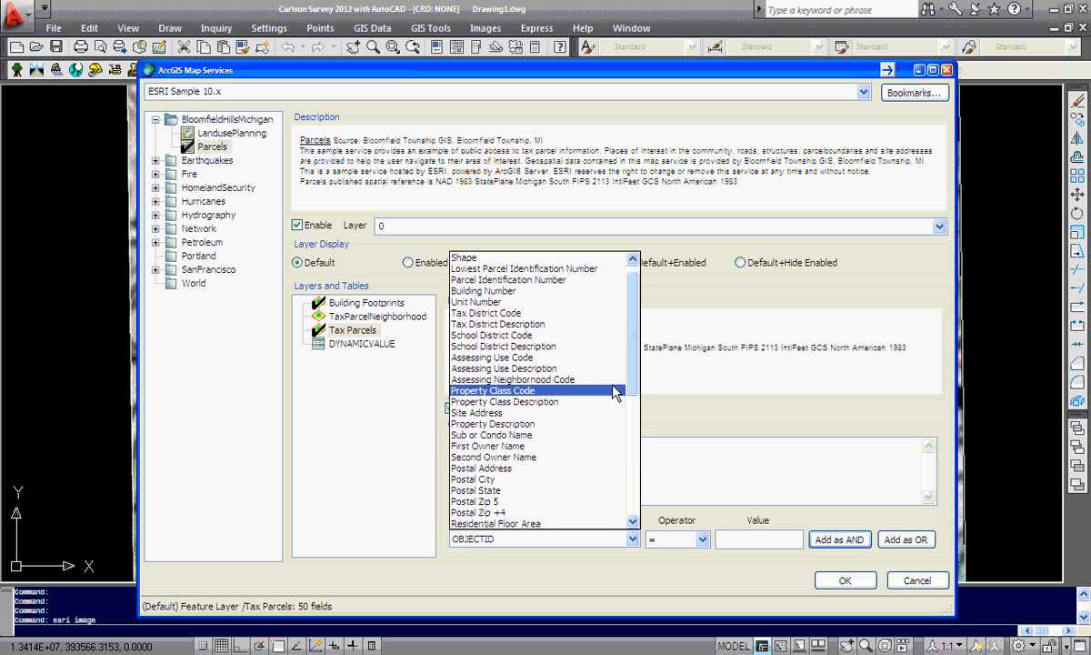
left_click(496, 415)
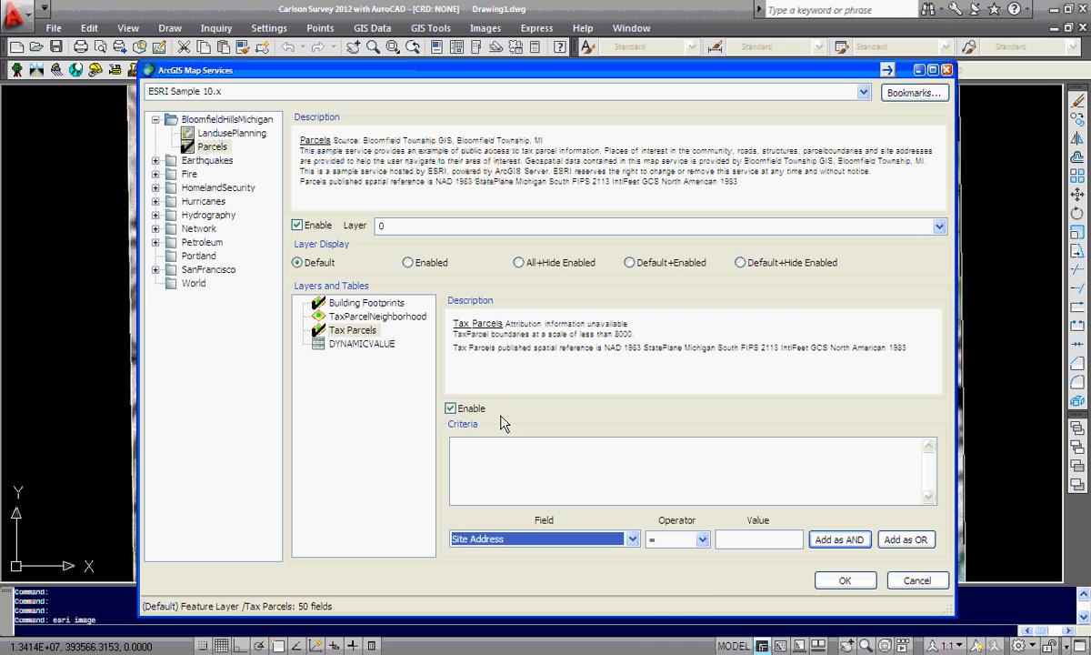
left_click(702, 539)
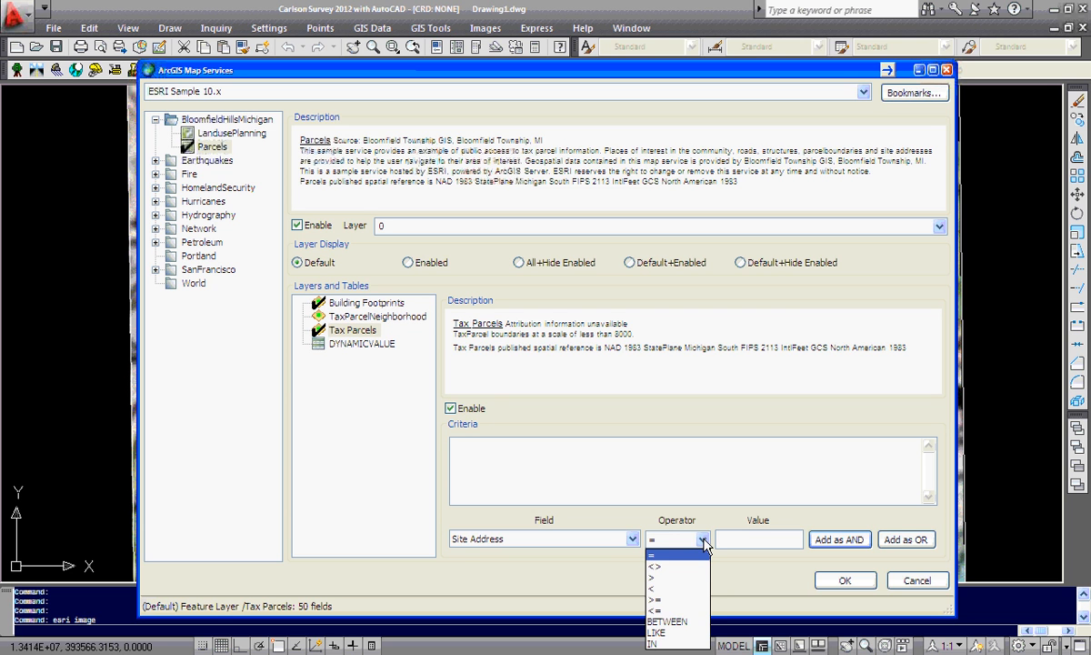
left_click(669, 632)
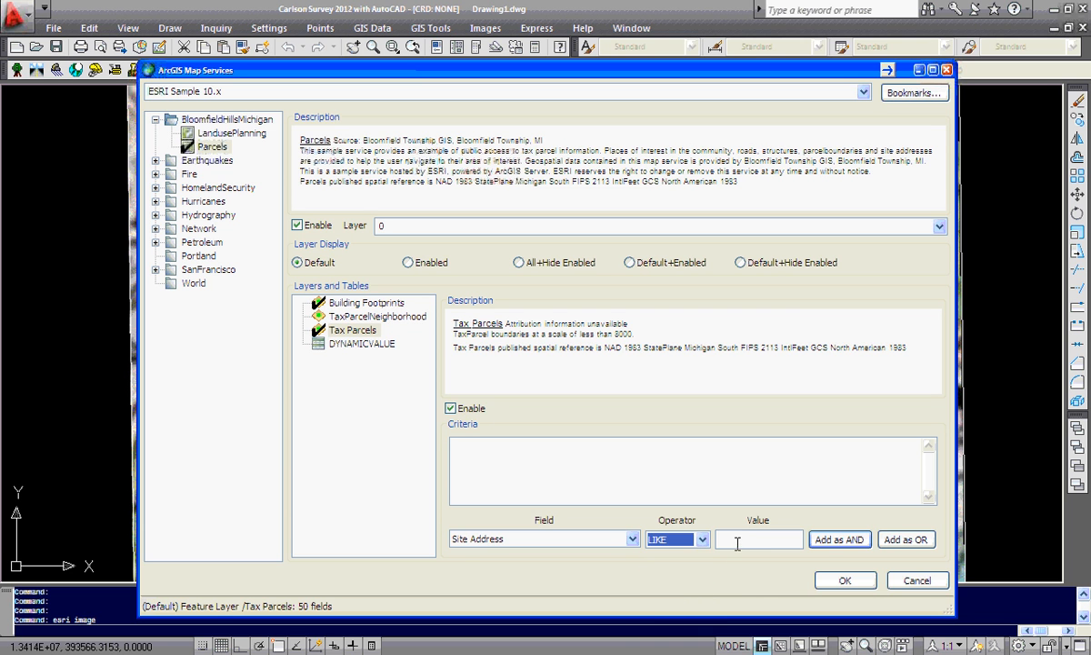
left_click(737, 541)
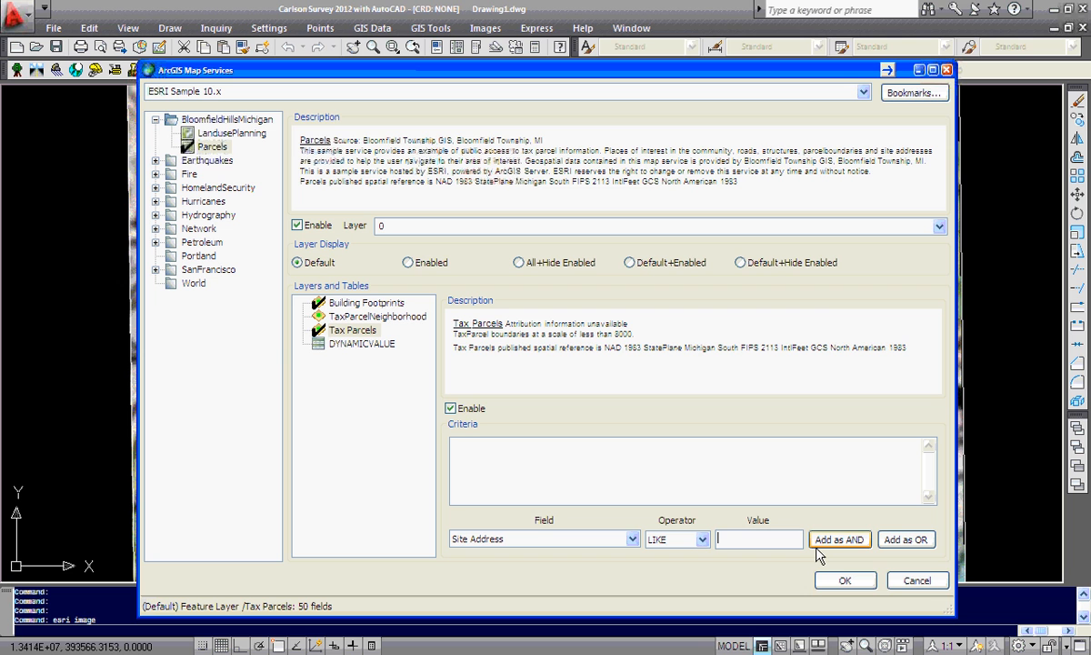
type("%Juniper%")
left_click(830, 540)
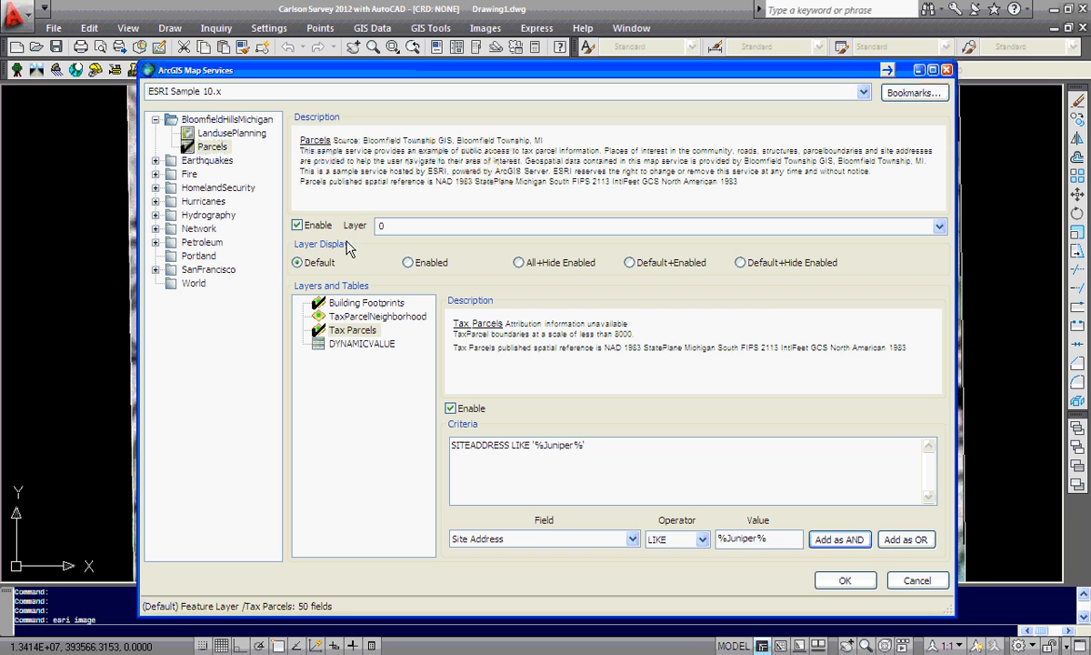
Set the layer display to Enabled and the target layer to Parcels, then accept the service settings
left_click(407, 263)
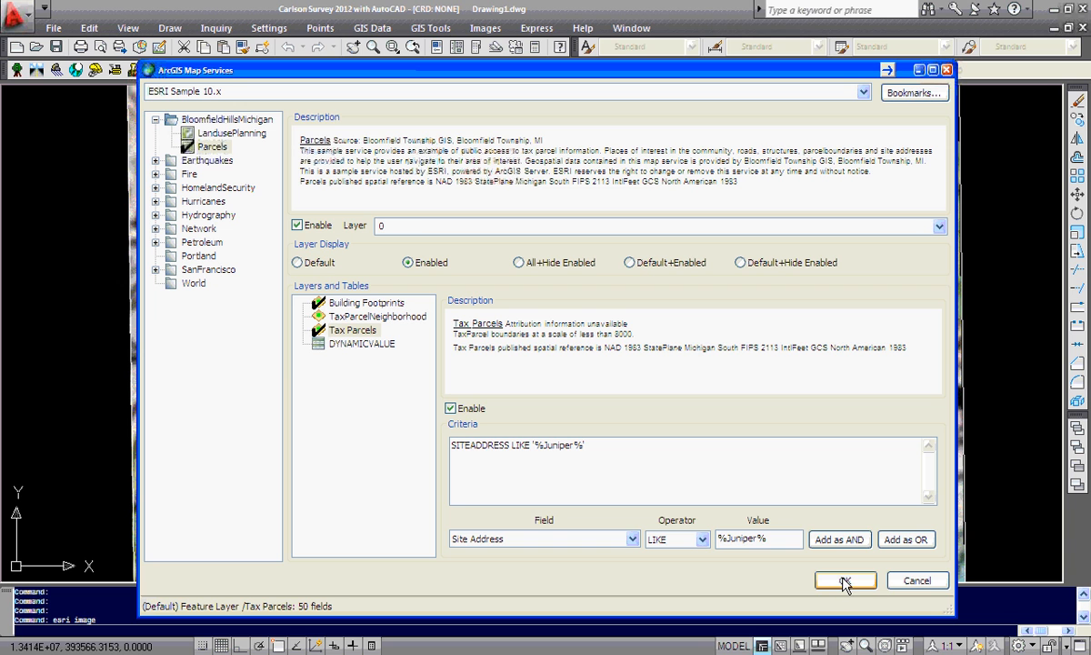
left_click(413, 226)
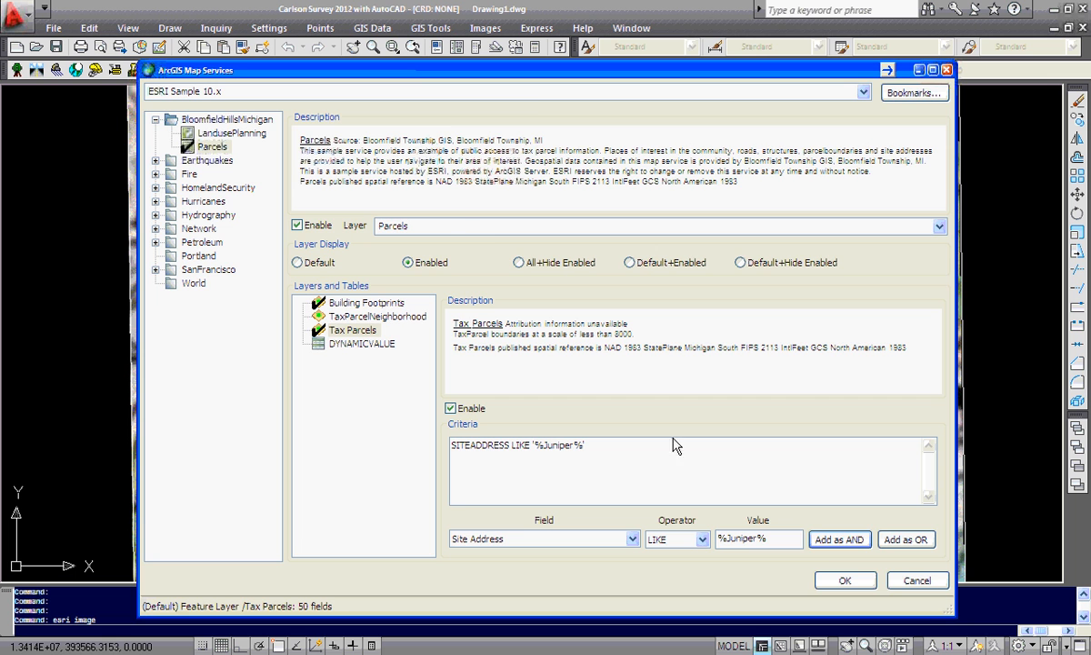
left_click(834, 580)
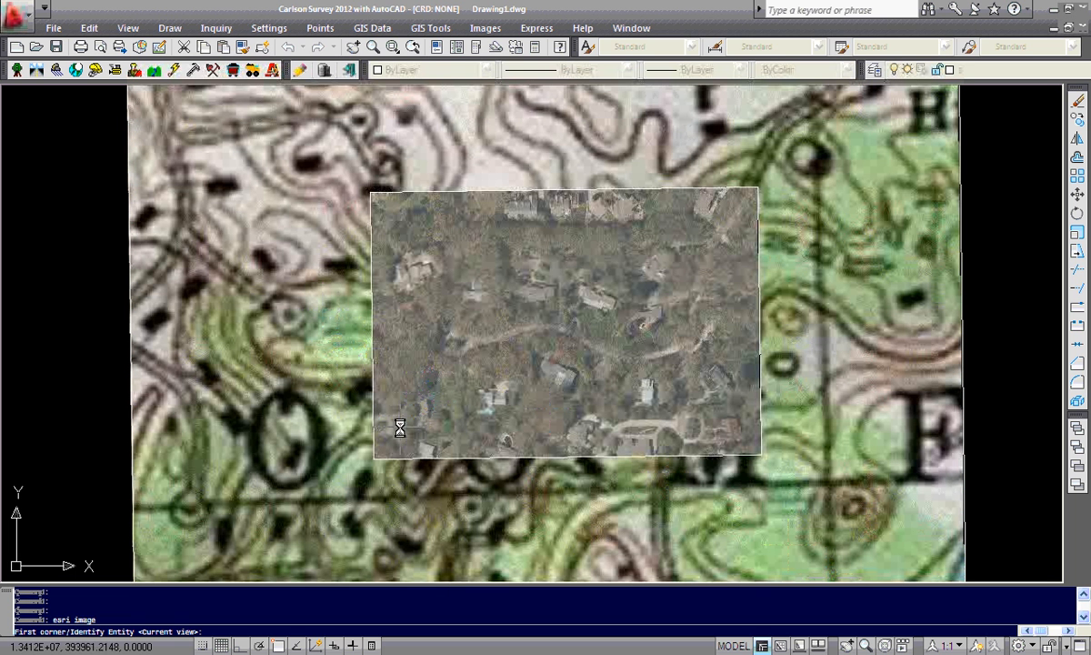
Import the parcels image within a window over the aerial imagery and dismiss the import log
left_click(383, 451)
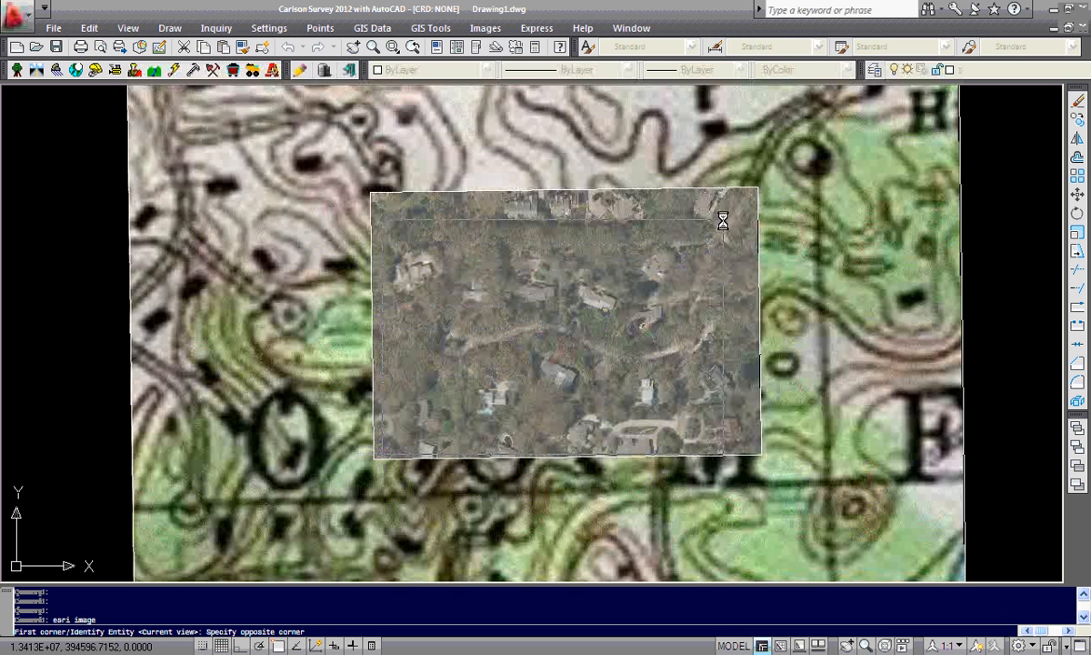
left_click(749, 201)
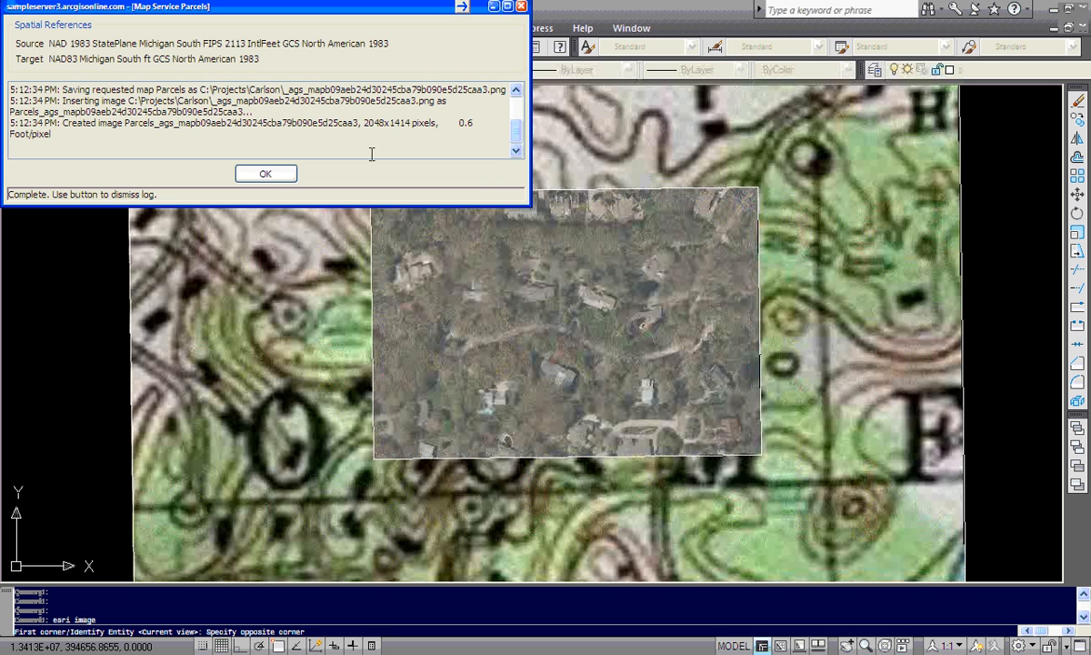
left_click(265, 175)
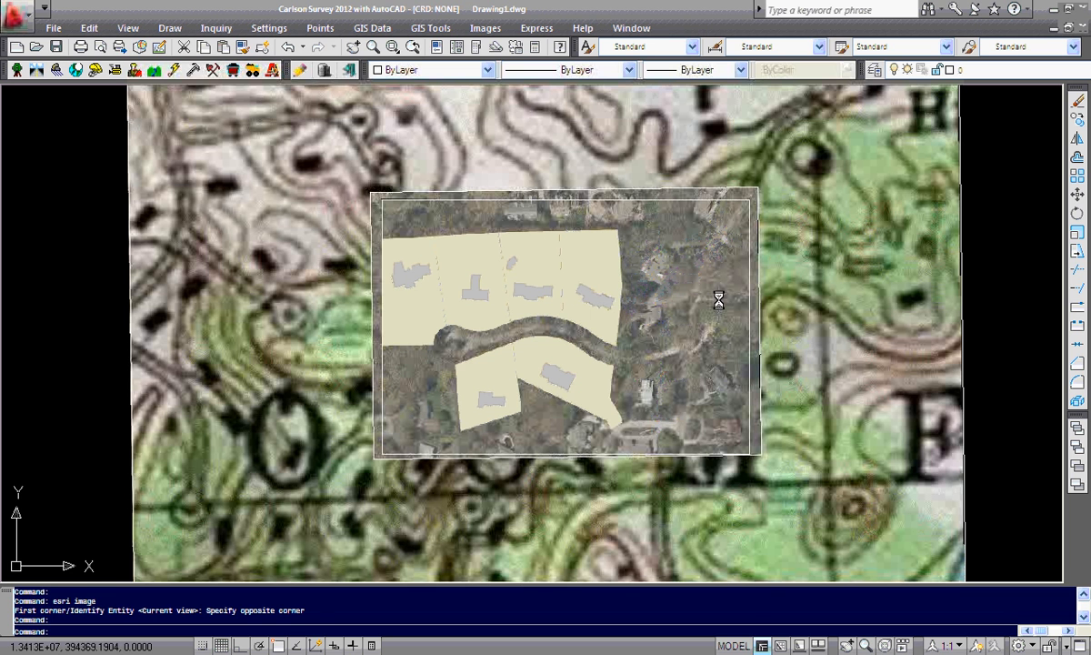
In the Norfolk drawing, import the World_Imagery map service image onto the GISWorldImagery layer for the current view
type("z")
key("Return")
type("e")
key("Return")
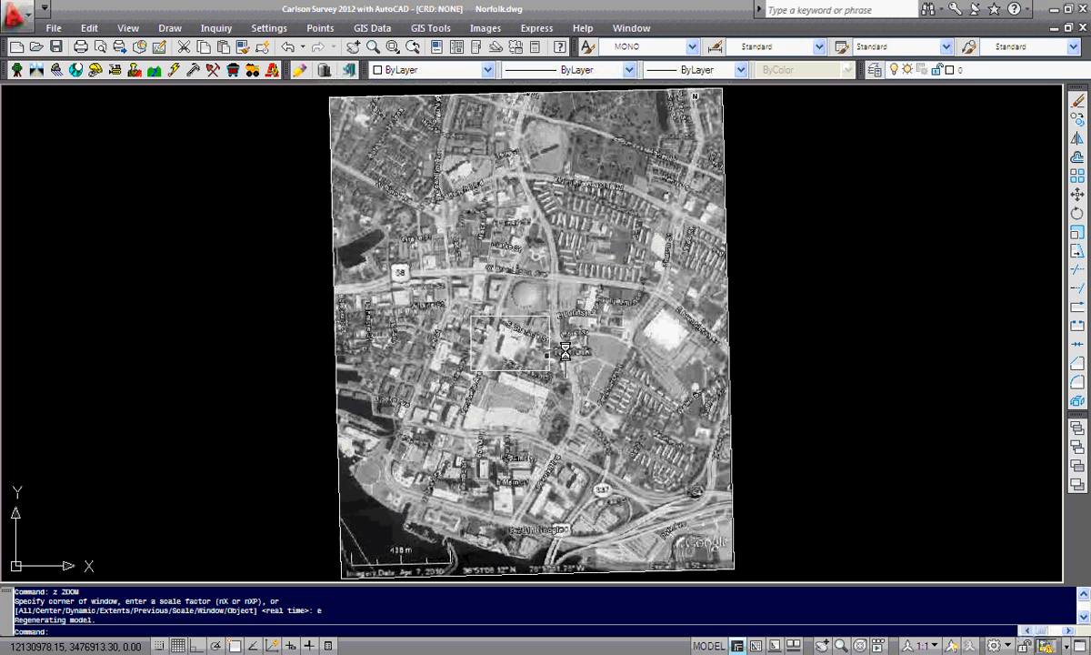
scroll(567, 375, "up", 3)
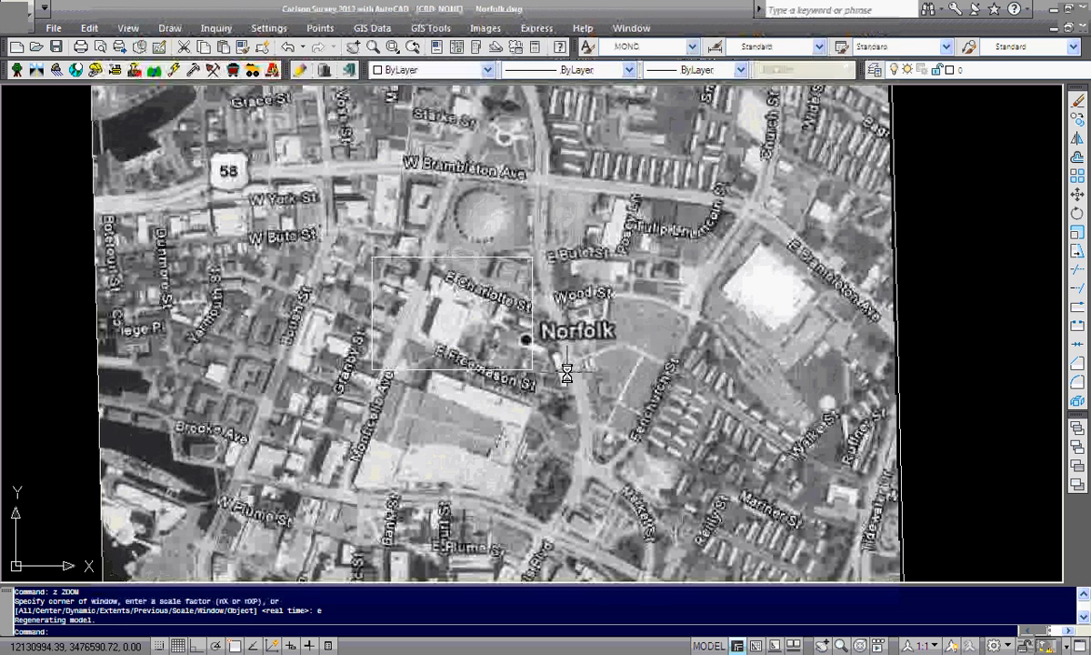
scroll(566, 375, "down", 1)
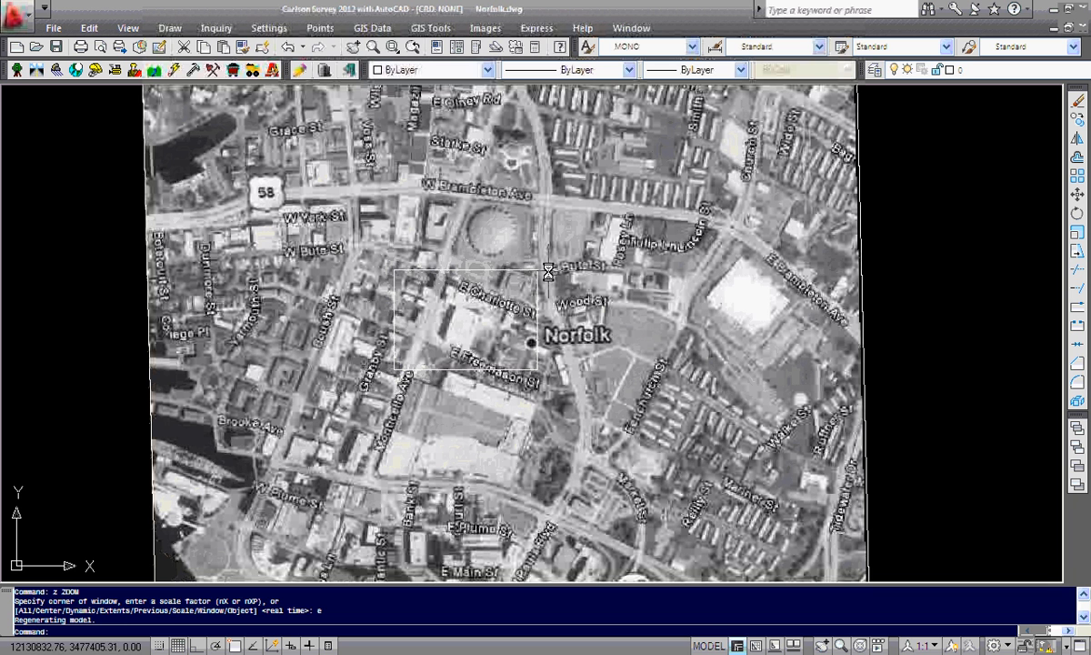
left_click(371, 28)
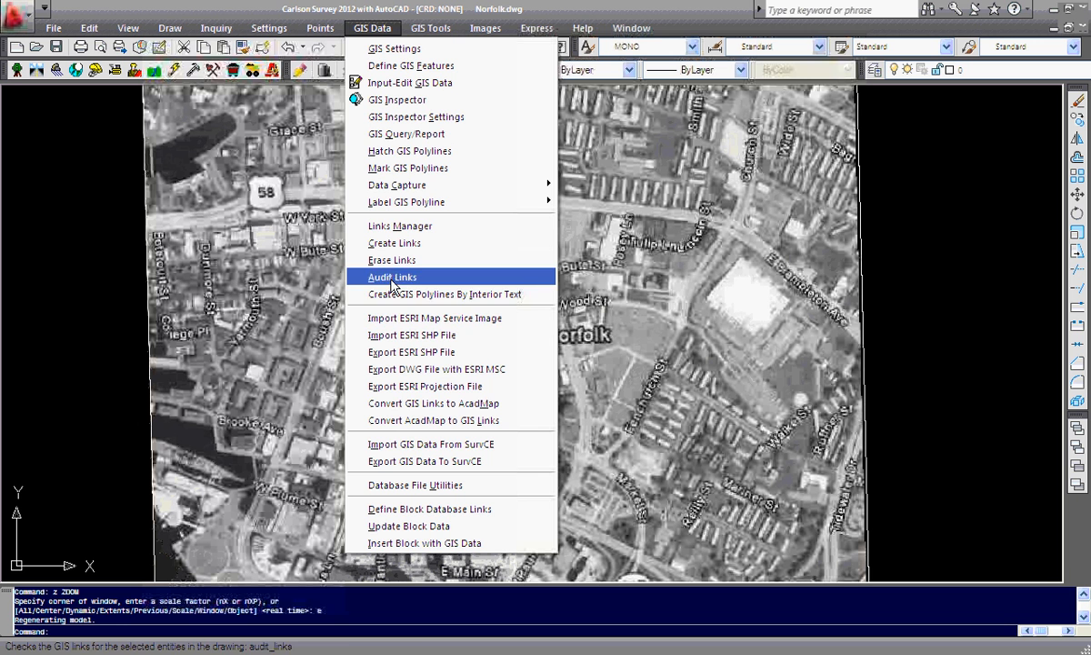
left_click(510, 318)
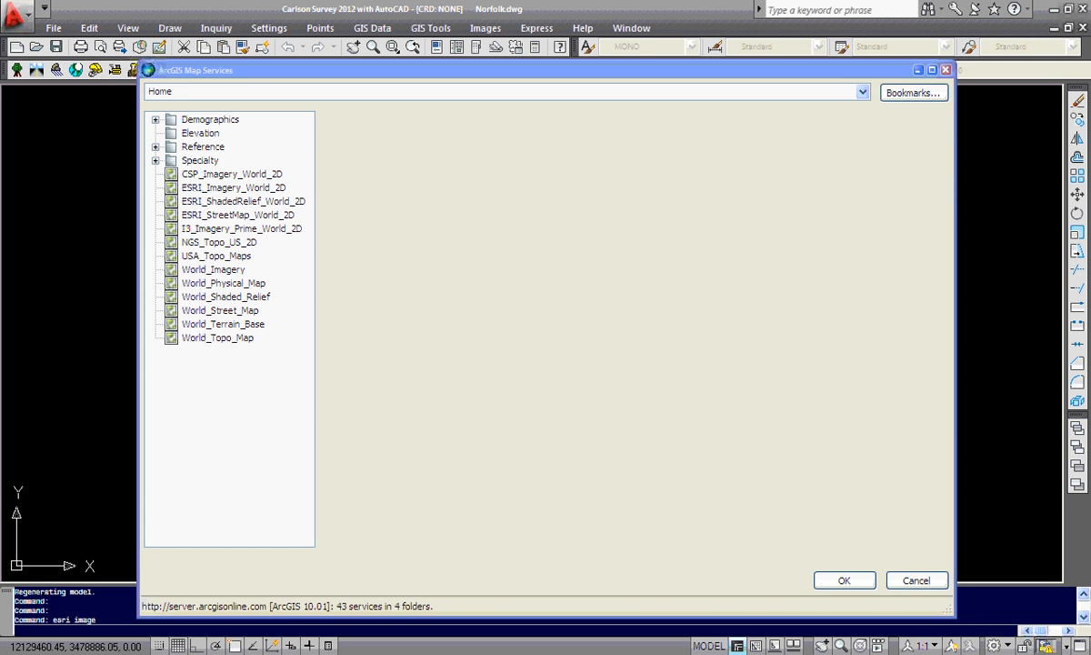
left_click(211, 269)
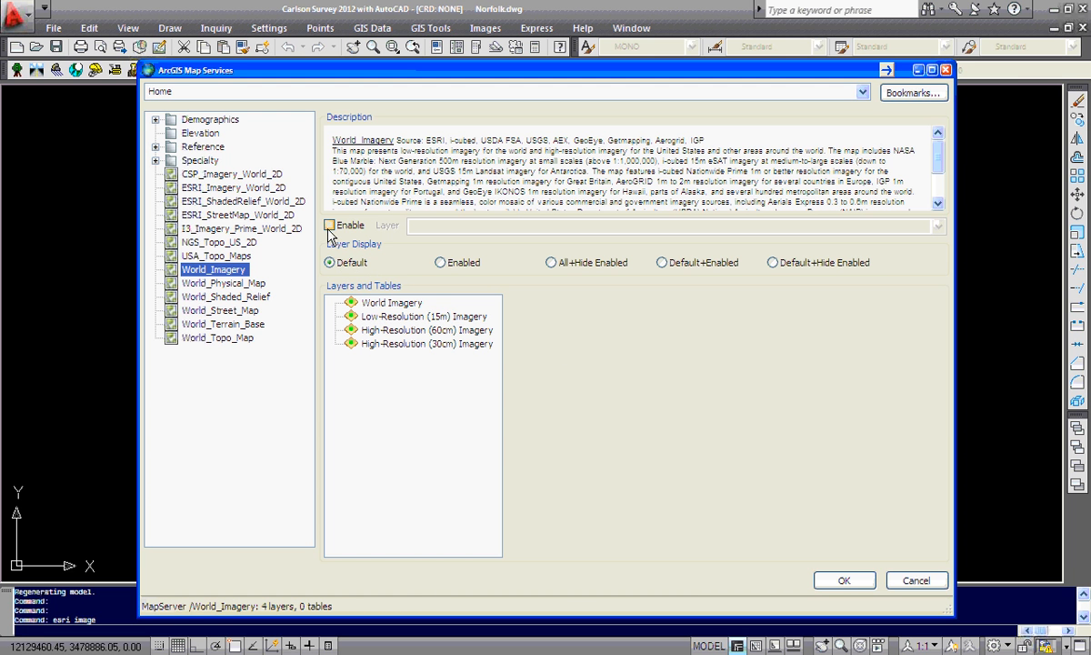
left_click(329, 225)
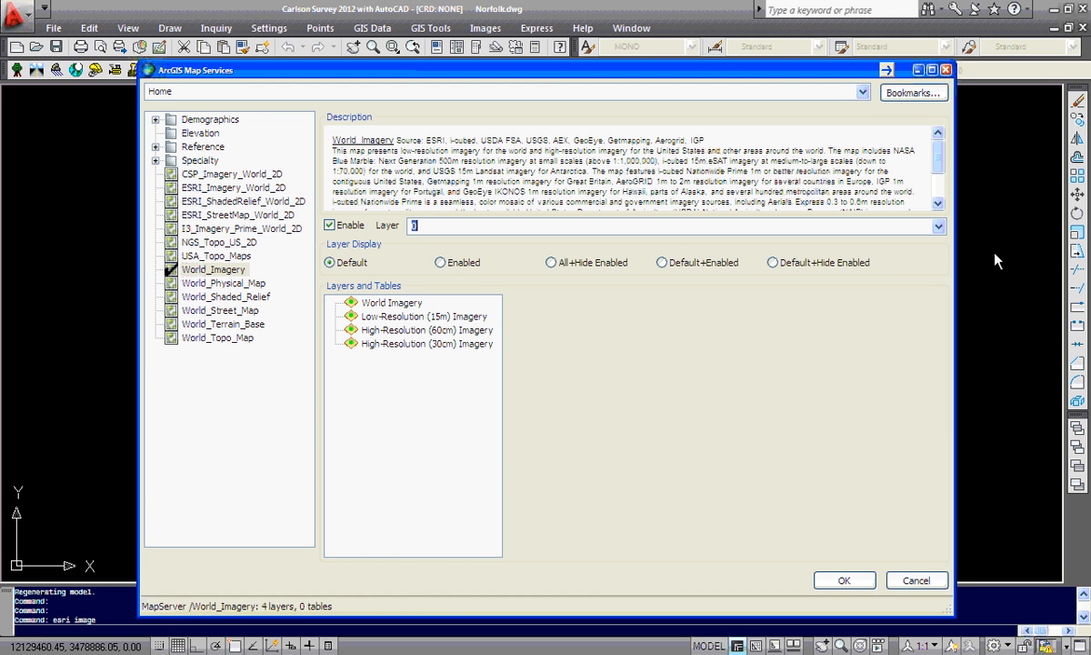
type("GISWorldImagery")
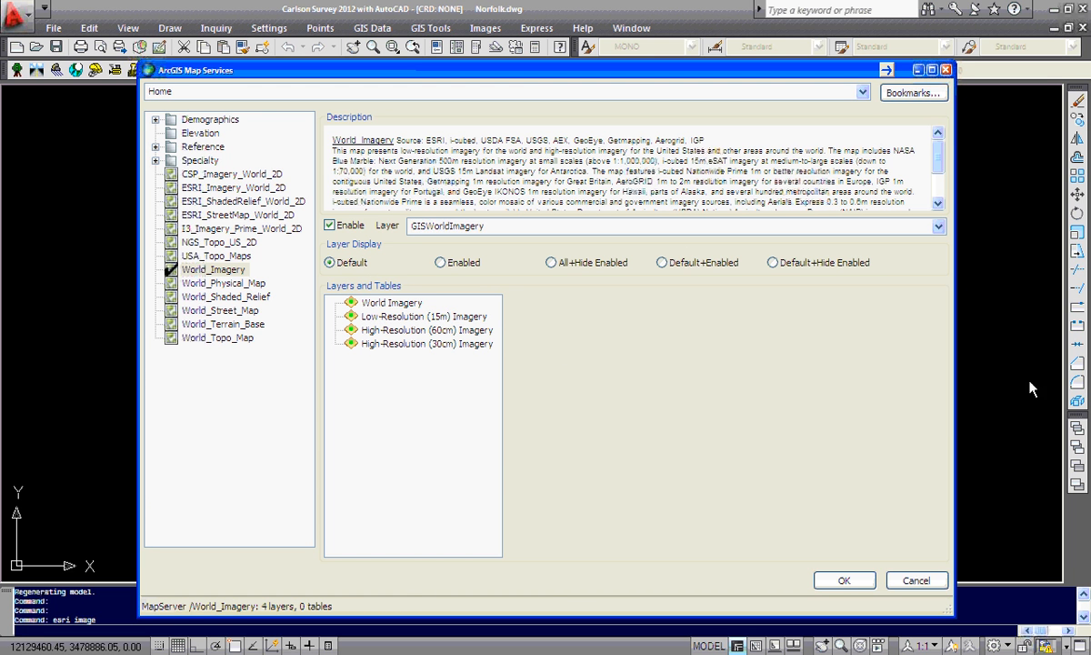
left_click(842, 579)
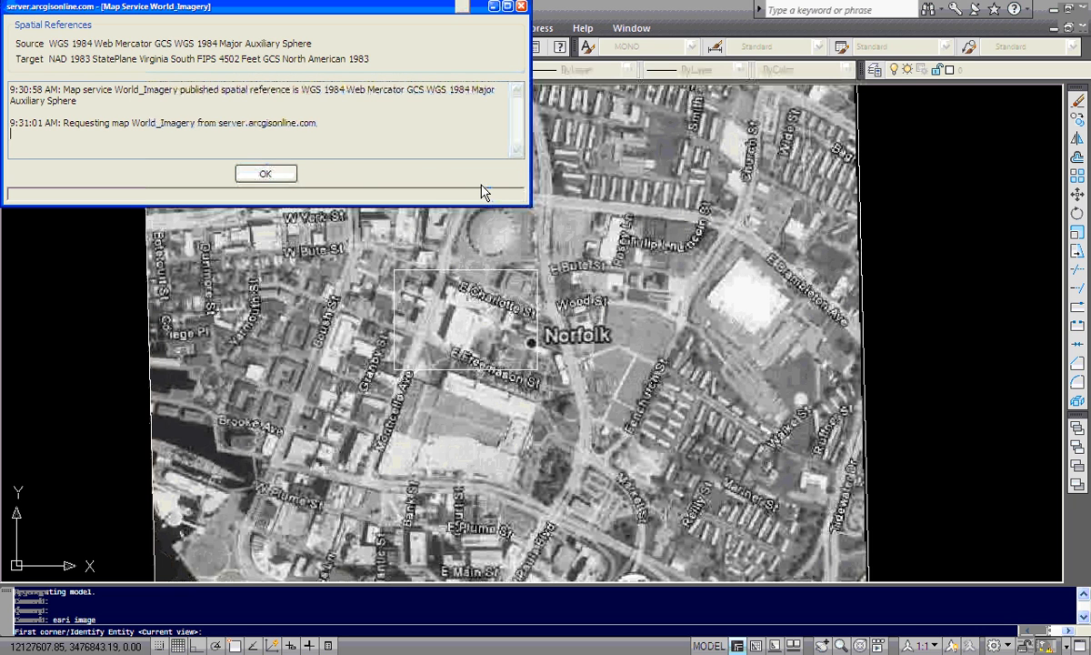
left_click(265, 174)
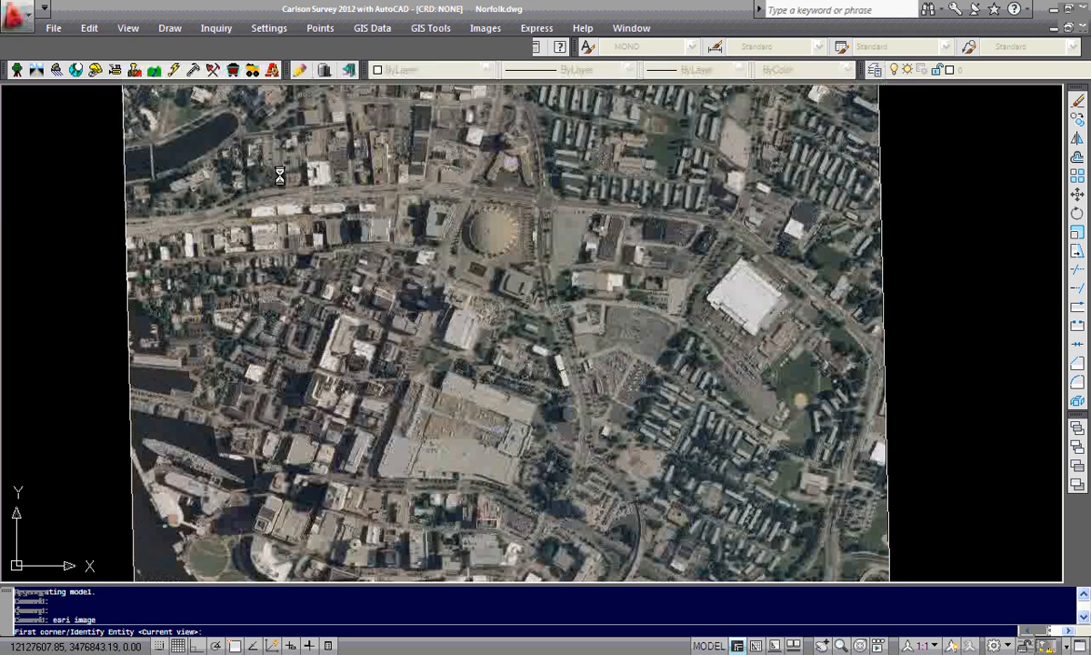
left_click(280, 173)
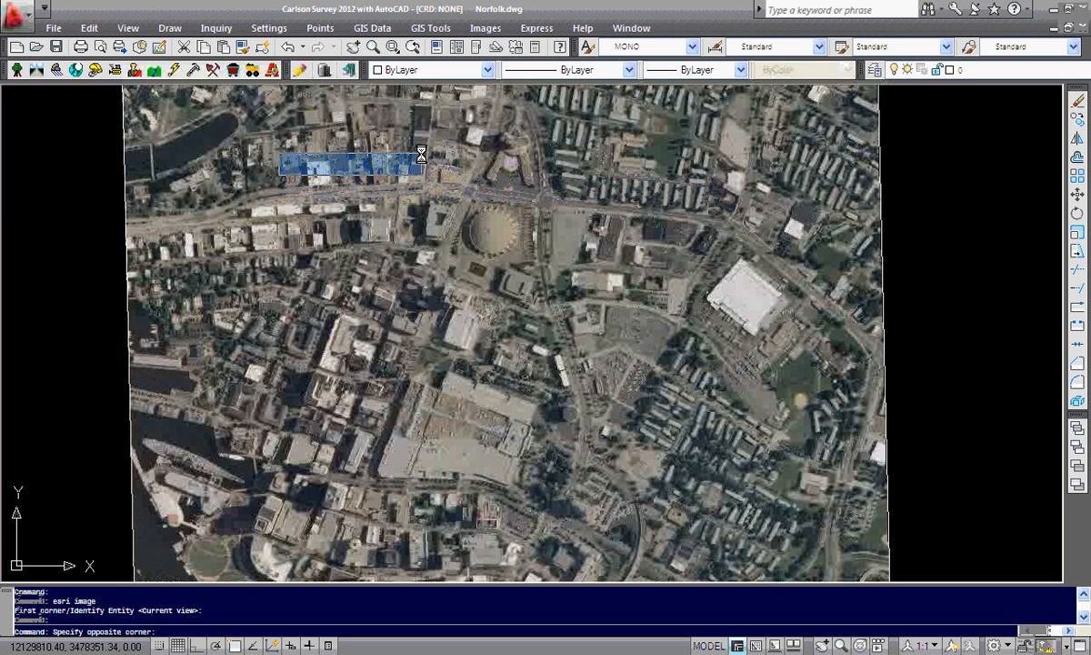
key("Escape")
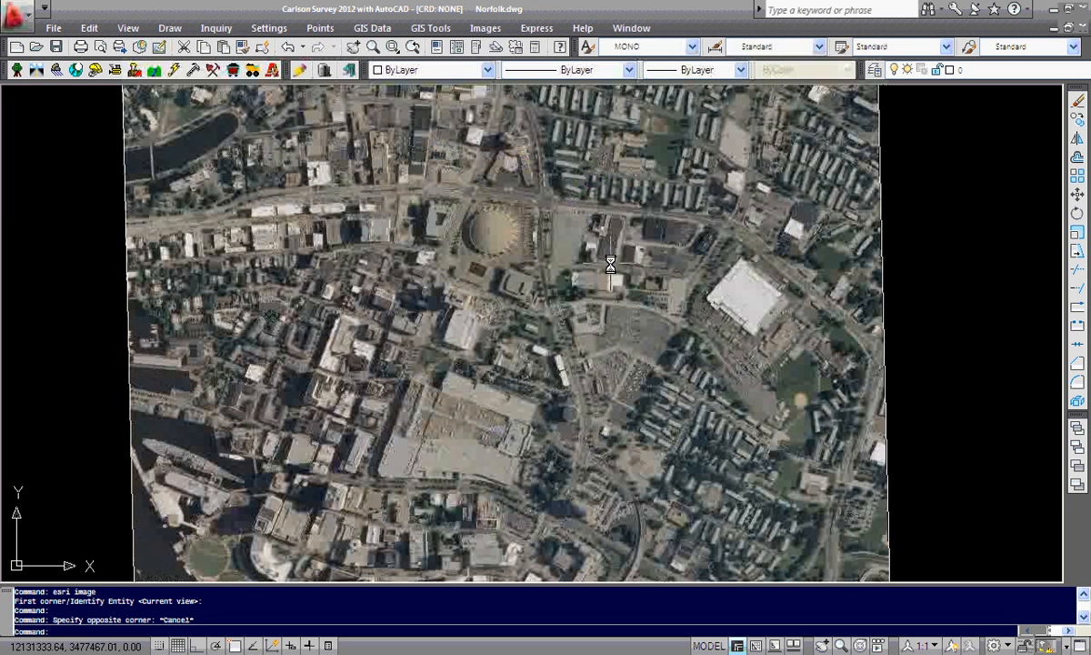
Reopen ESRI map service import, switch to the Norfolk, VA bookmark and enable airortho2011 with the pasted layer name
left_click(371, 30)
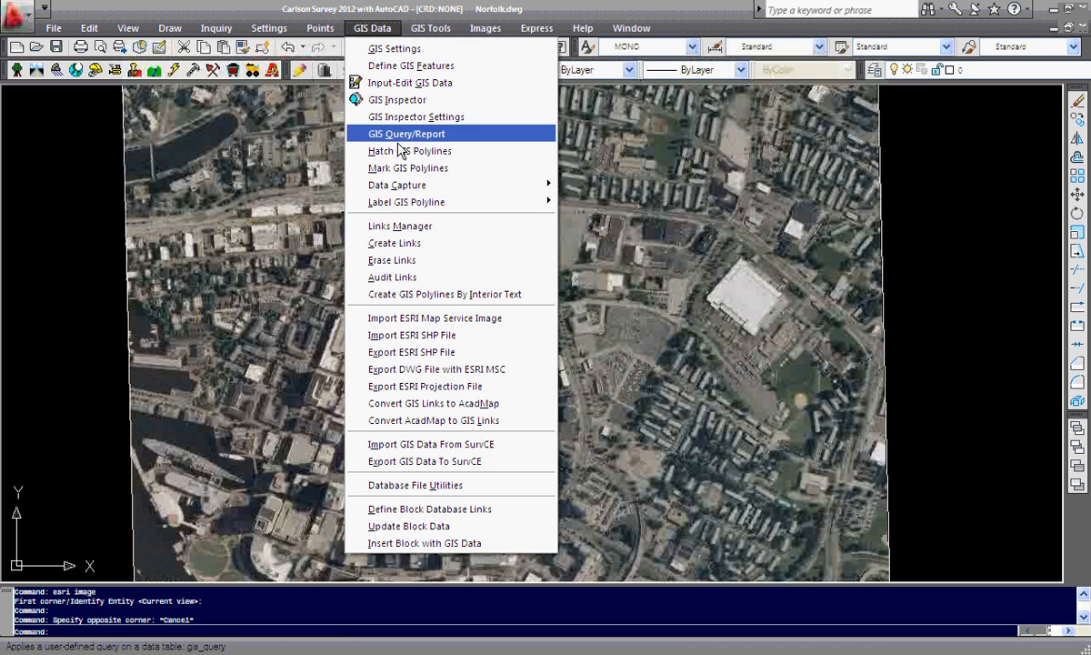
left_click(425, 317)
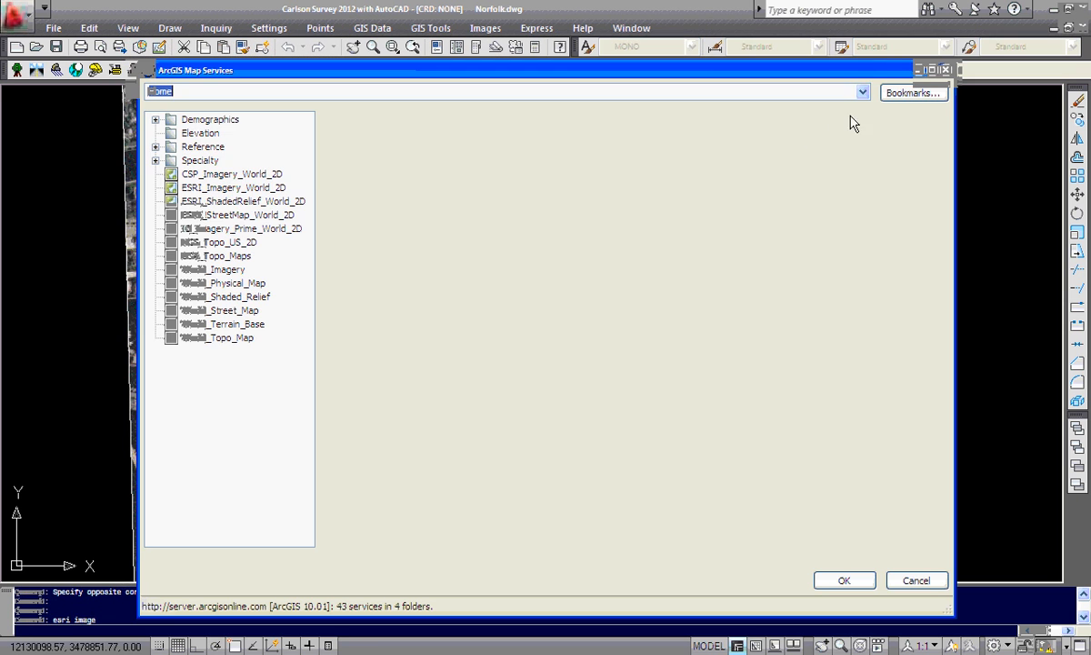
left_click(862, 92)
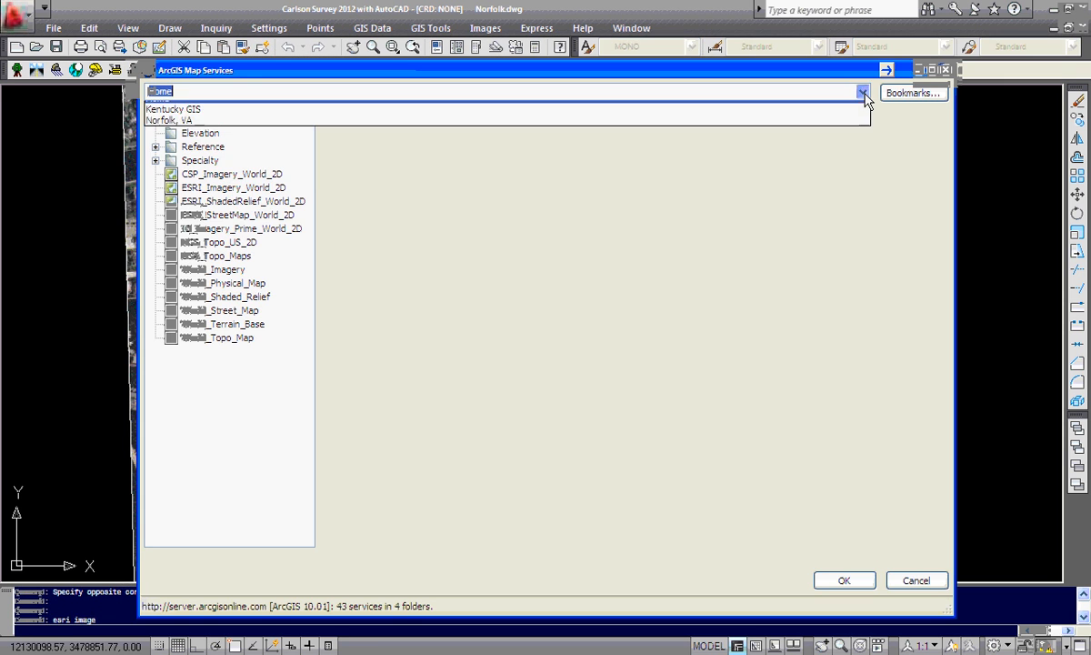
left_click(191, 186)
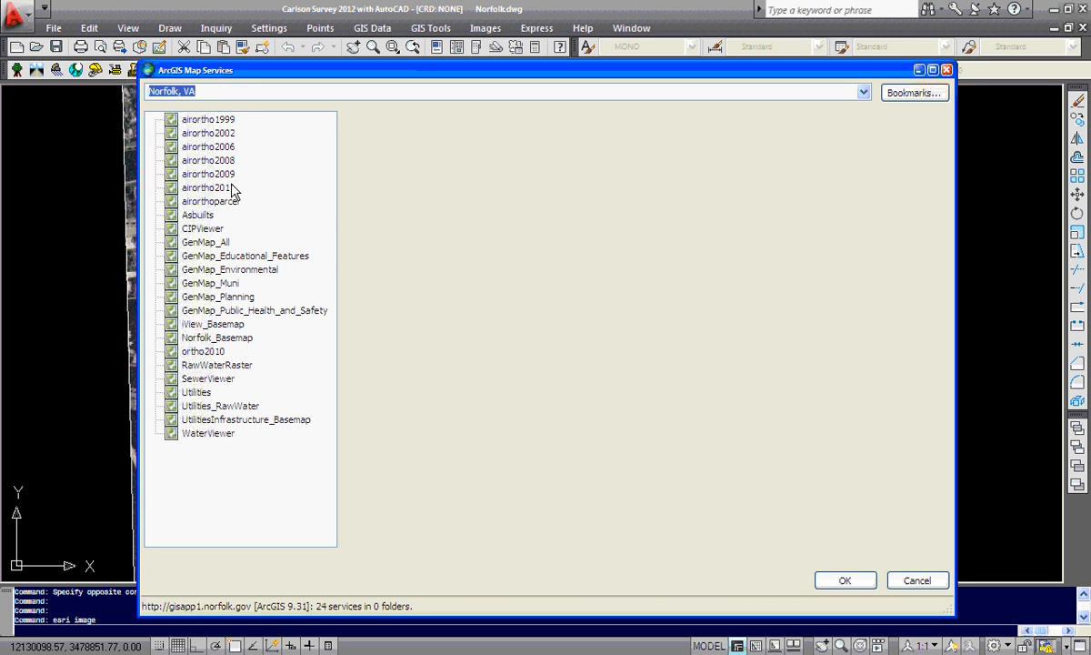
left_click(228, 188)
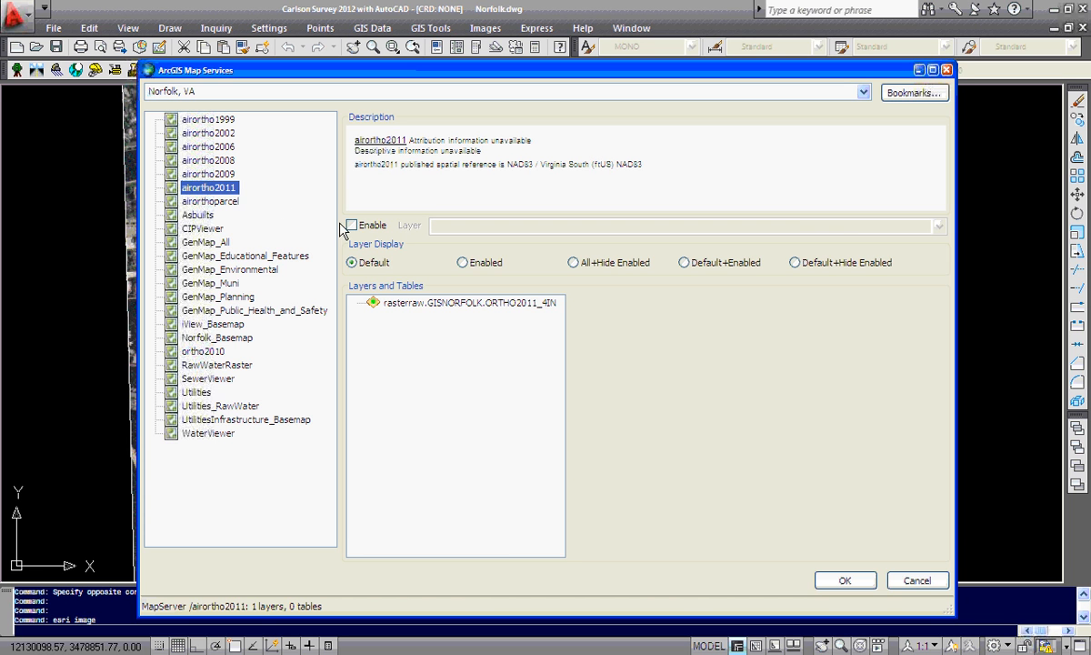
left_click(352, 226)
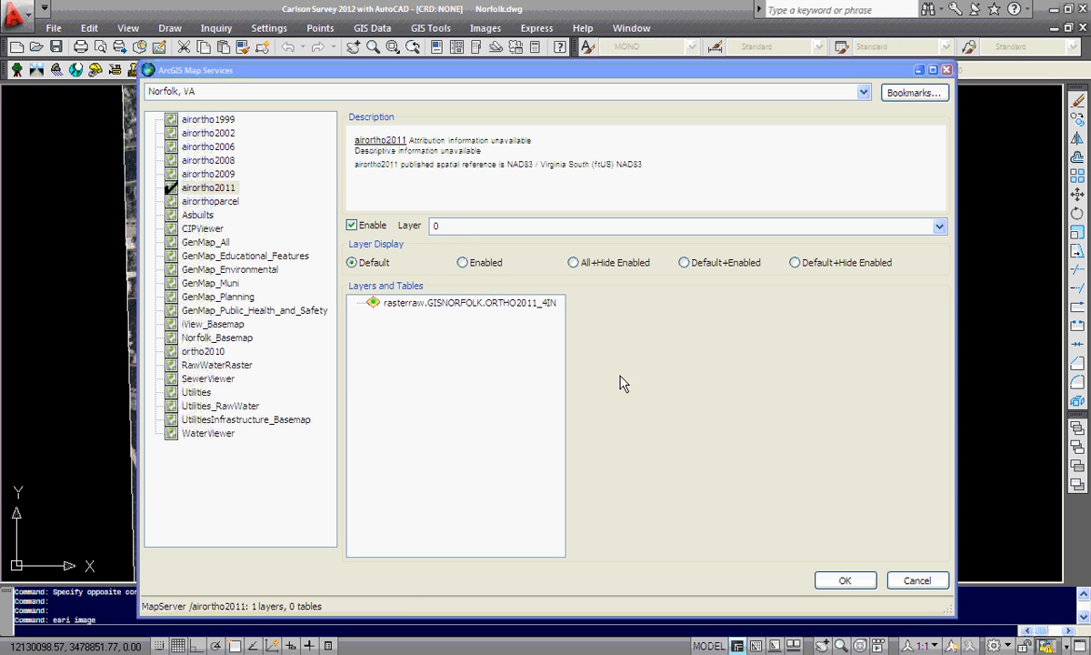
left_click(454, 225)
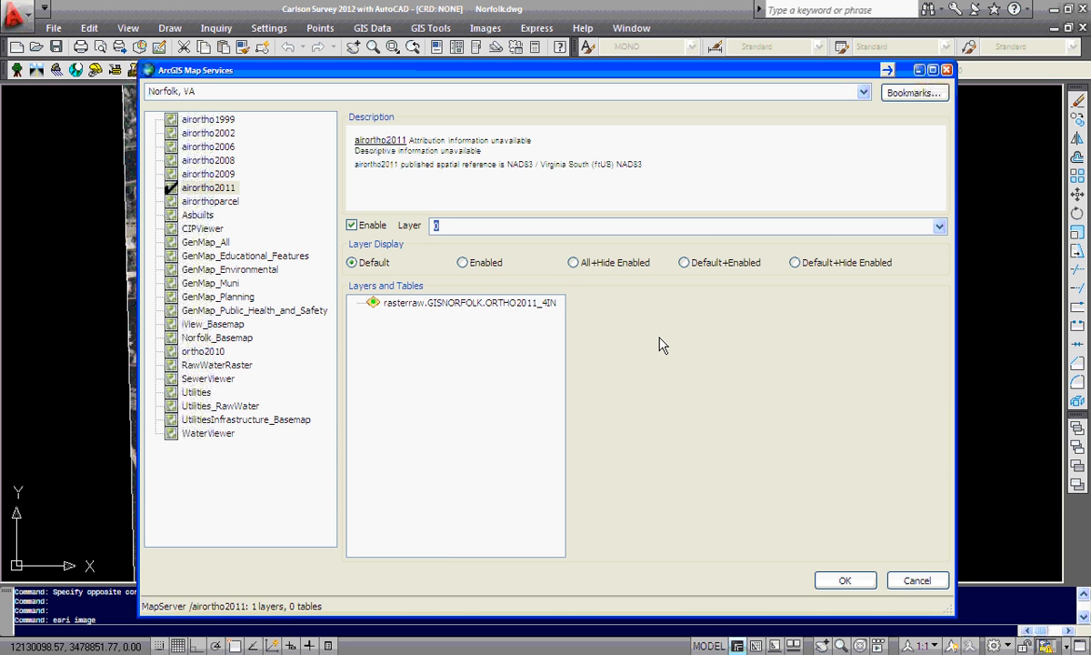
type("GISNorfolk2011Ortho")
left_click(844, 581)
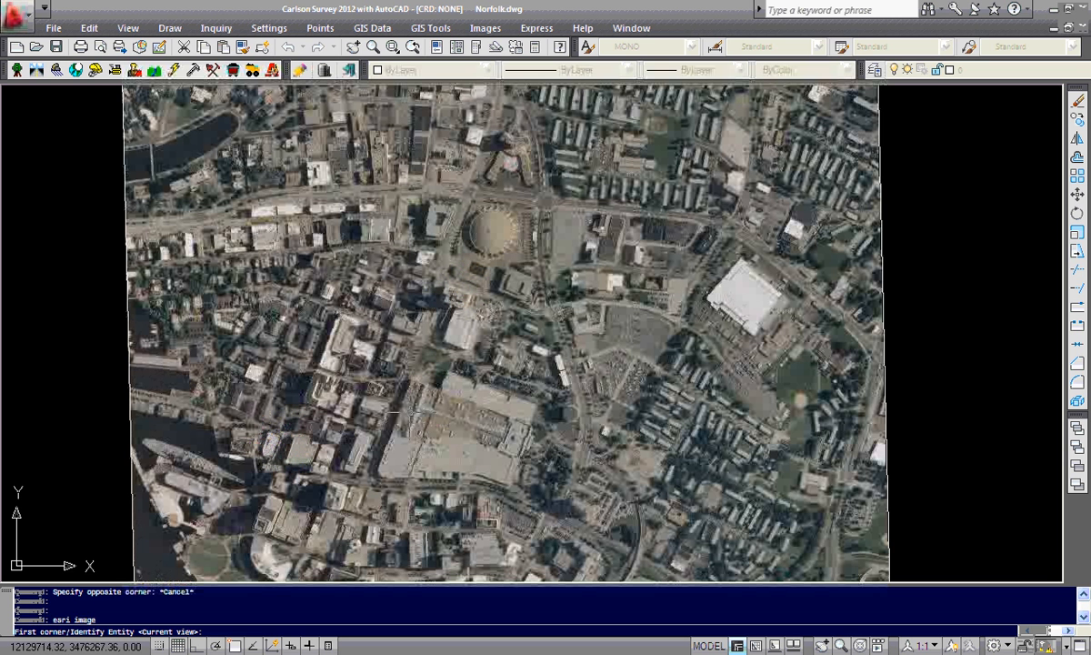
Import the airortho2011 image within a window spanning most of the downtown view
scroll(406, 413, "up", 2)
left_click(220, 480)
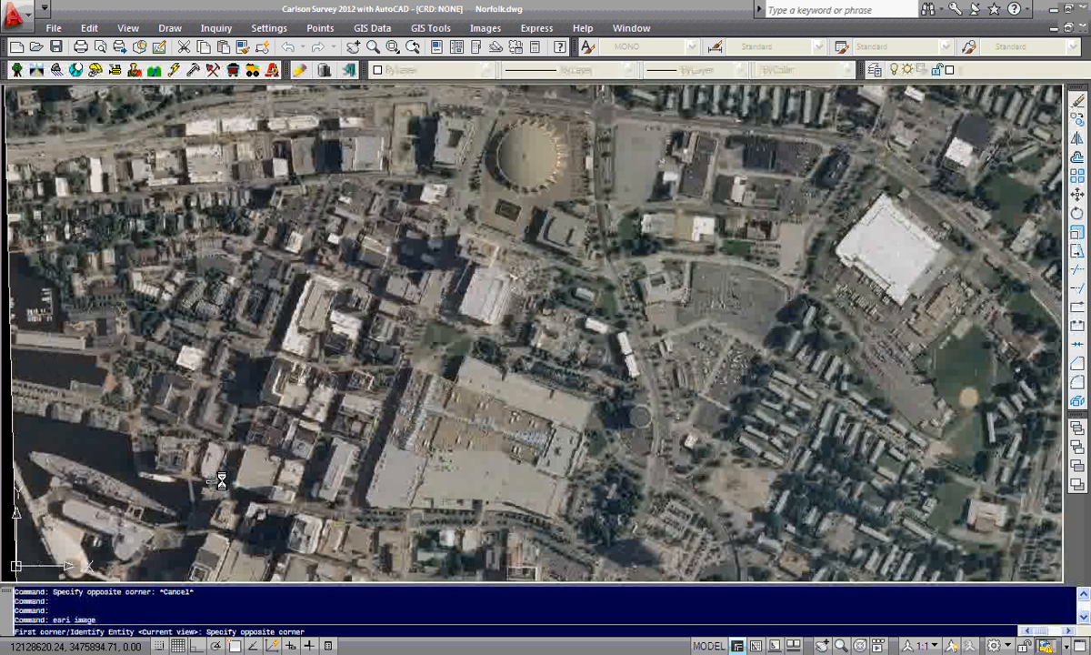
left_click(826, 136)
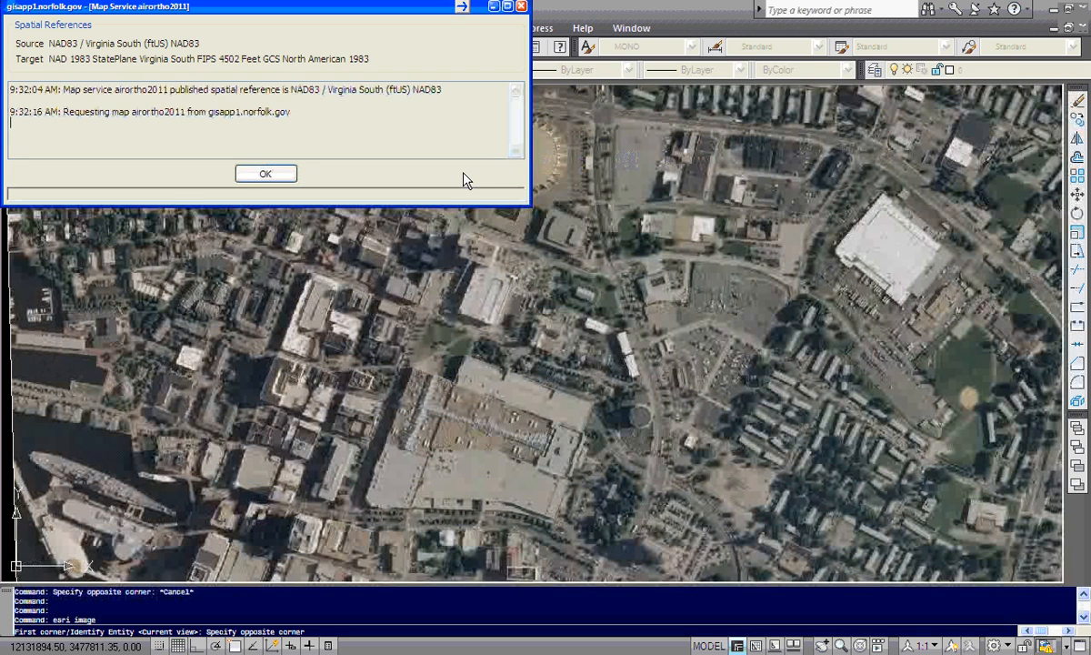
Dismiss the import log and bring the airortho2011 image to the front with Draworder
left_click(279, 180)
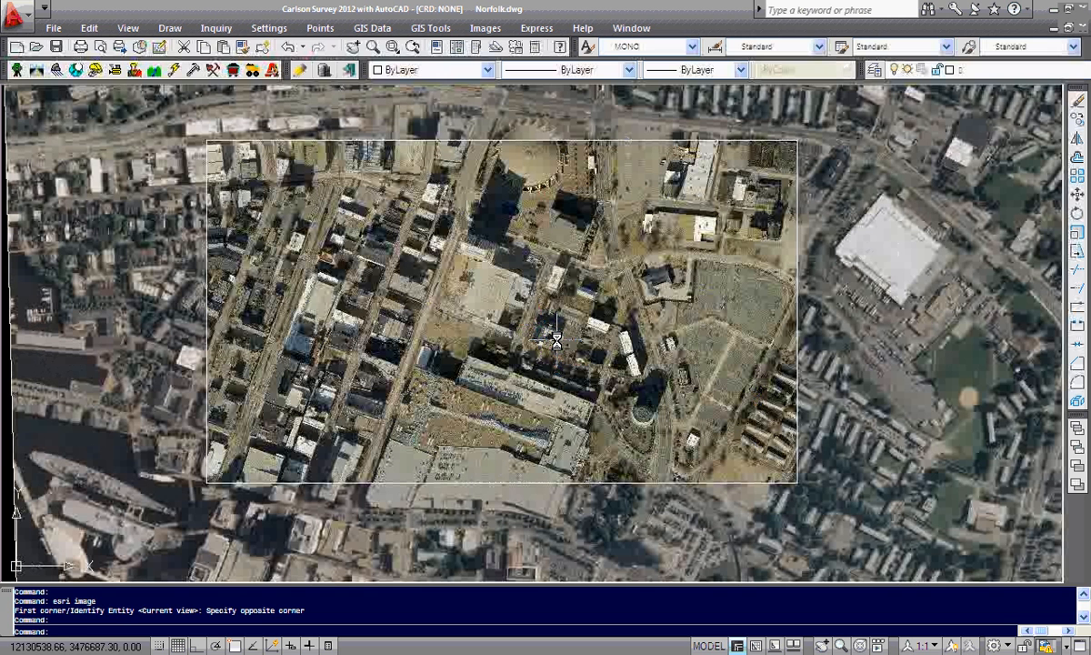
type("draworder")
key("Return")
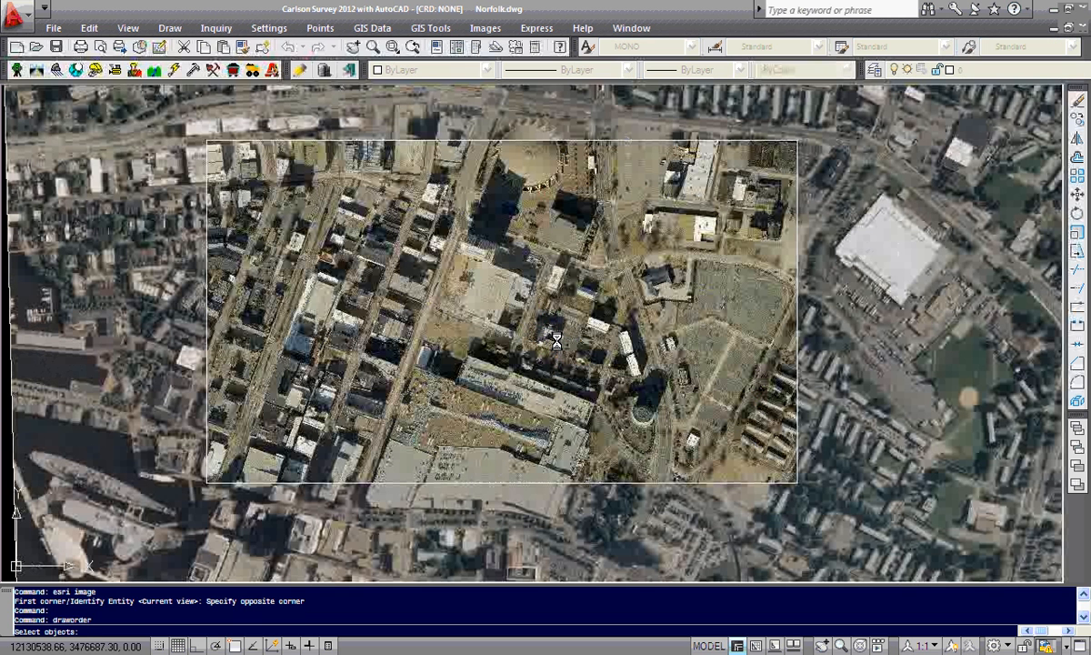
left_click(626, 187)
left_click(474, 285)
key("Return")
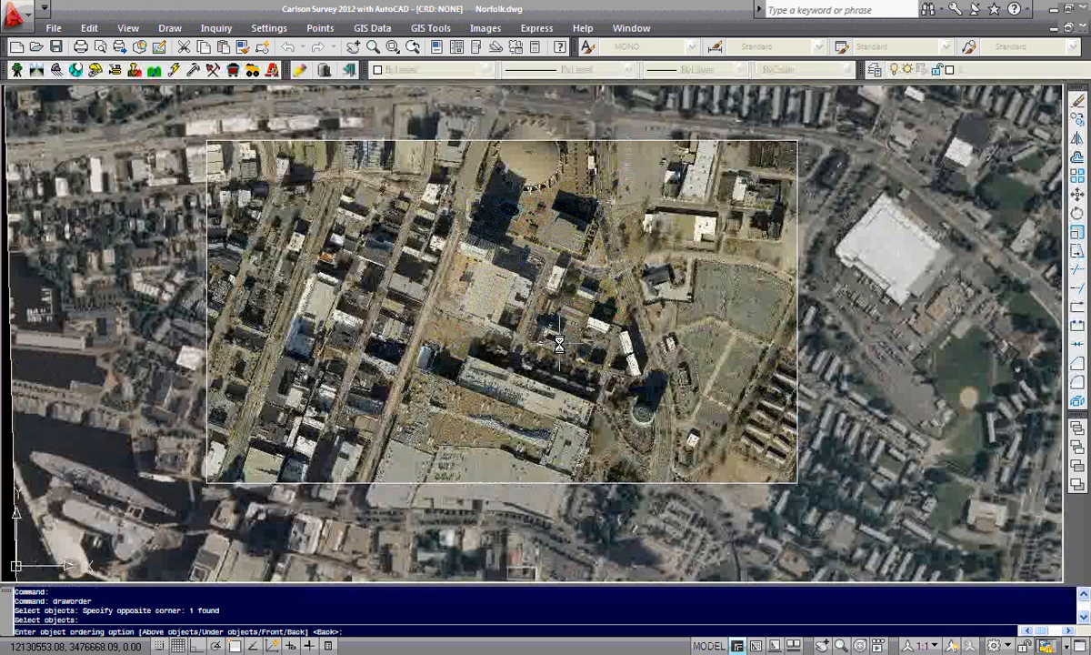
type("f")
key("Return")
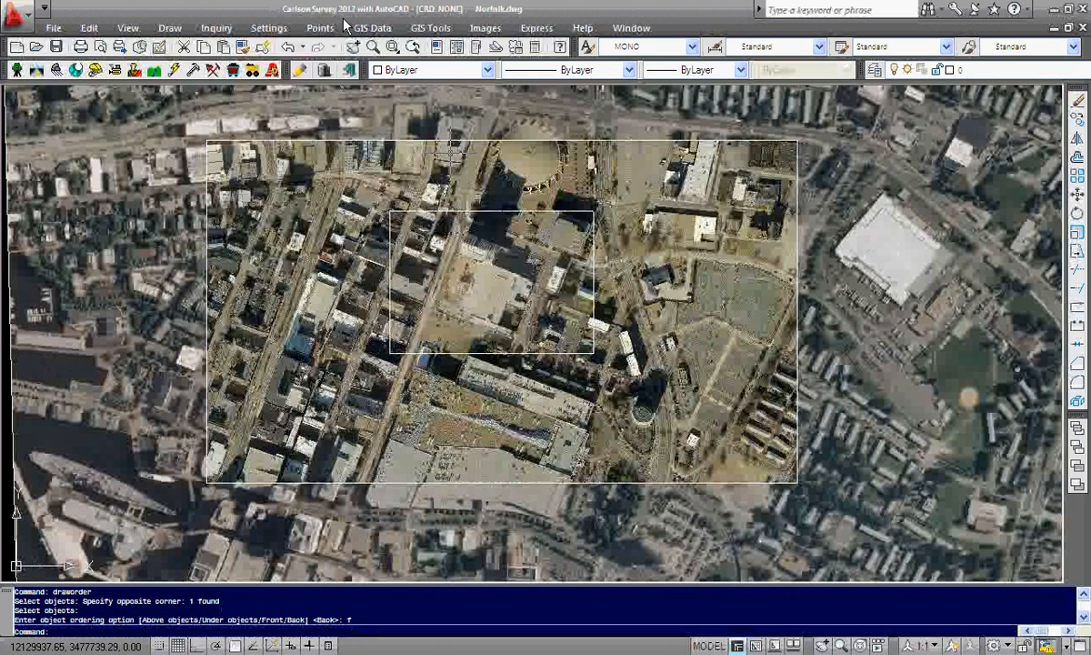
Import the Norfolk_Basemap service image from the Norfolk, VA bookmark onto layer GISNorfolkBase
left_click(368, 28)
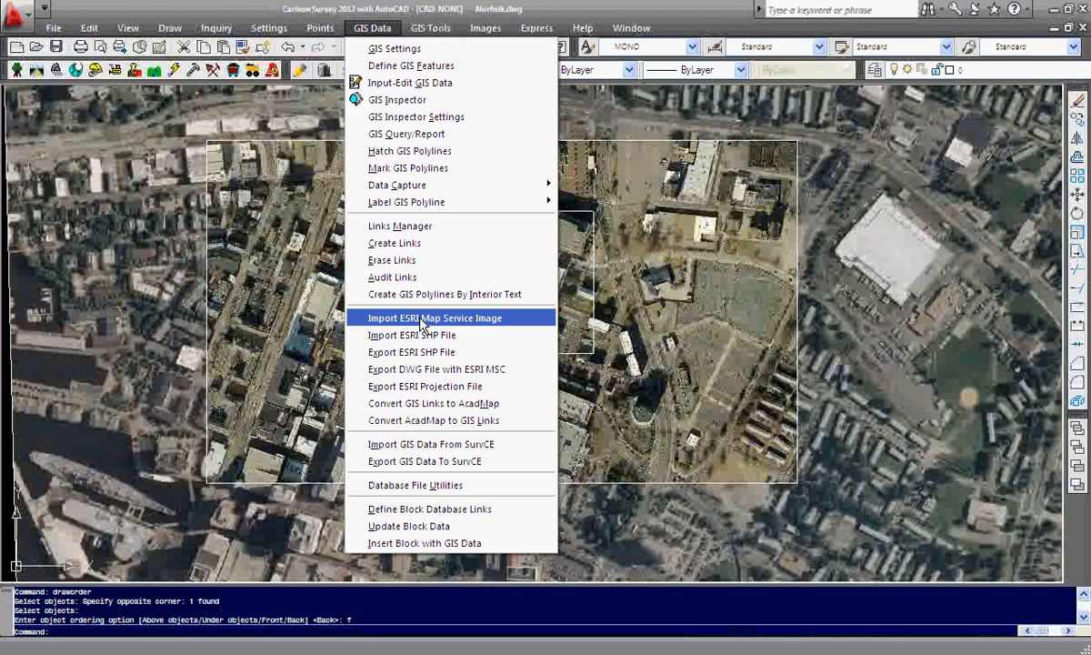
left_click(421, 319)
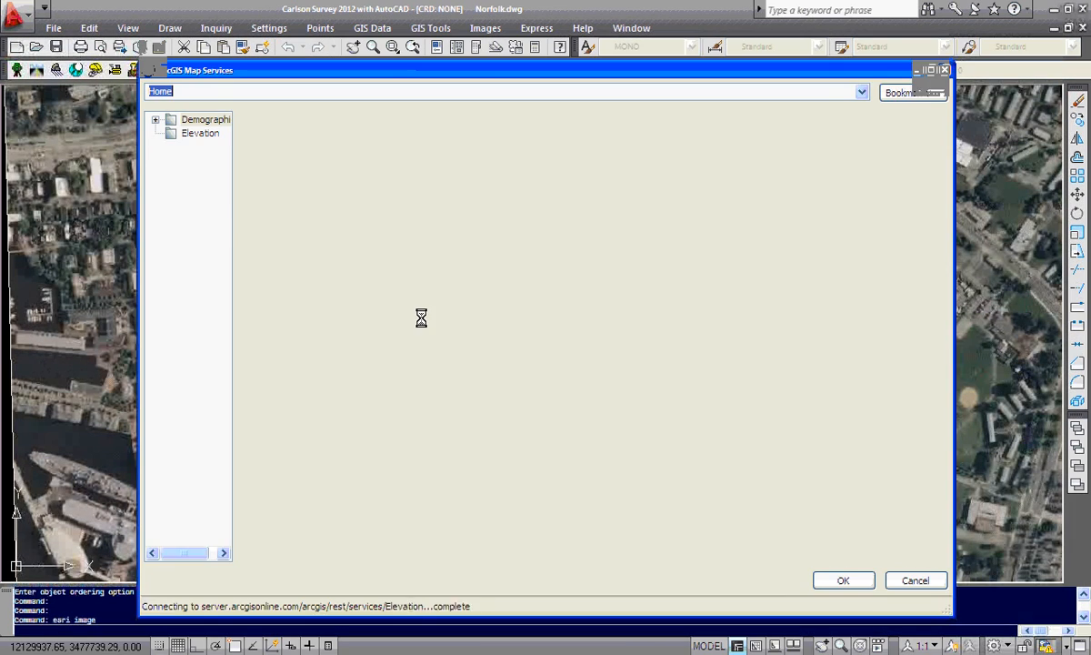
left_click(863, 93)
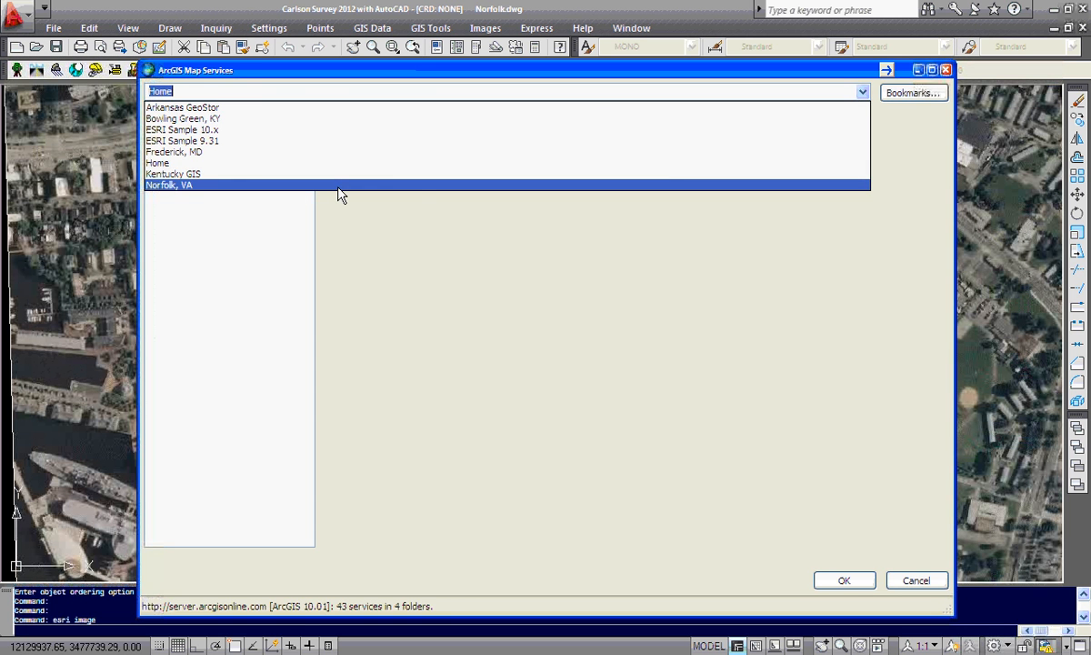
left_click(337, 188)
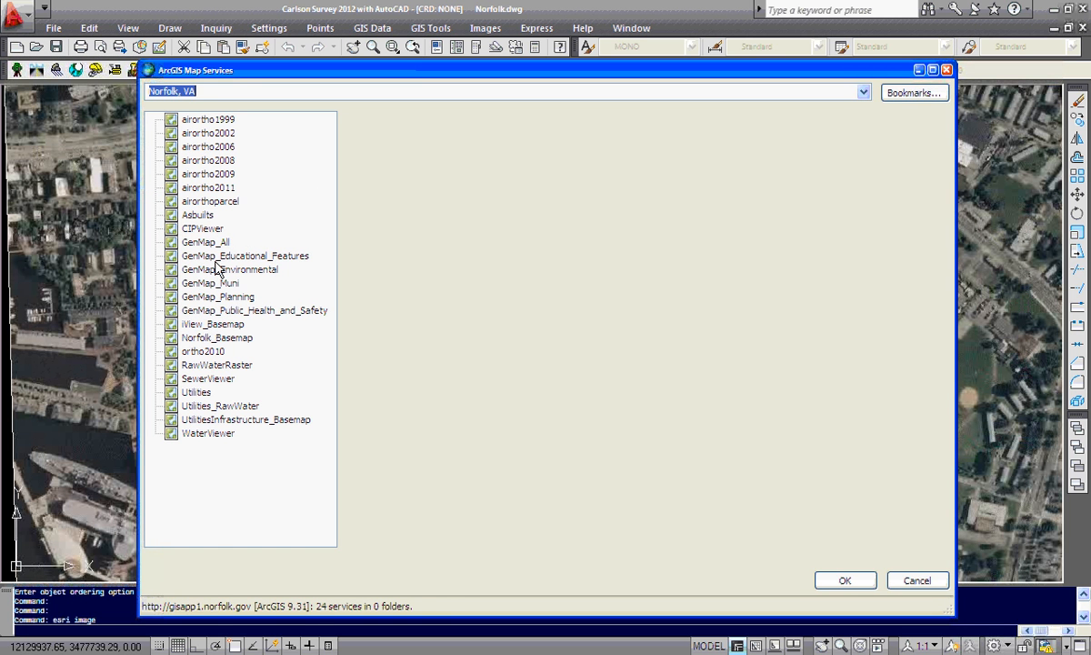
left_click(222, 338)
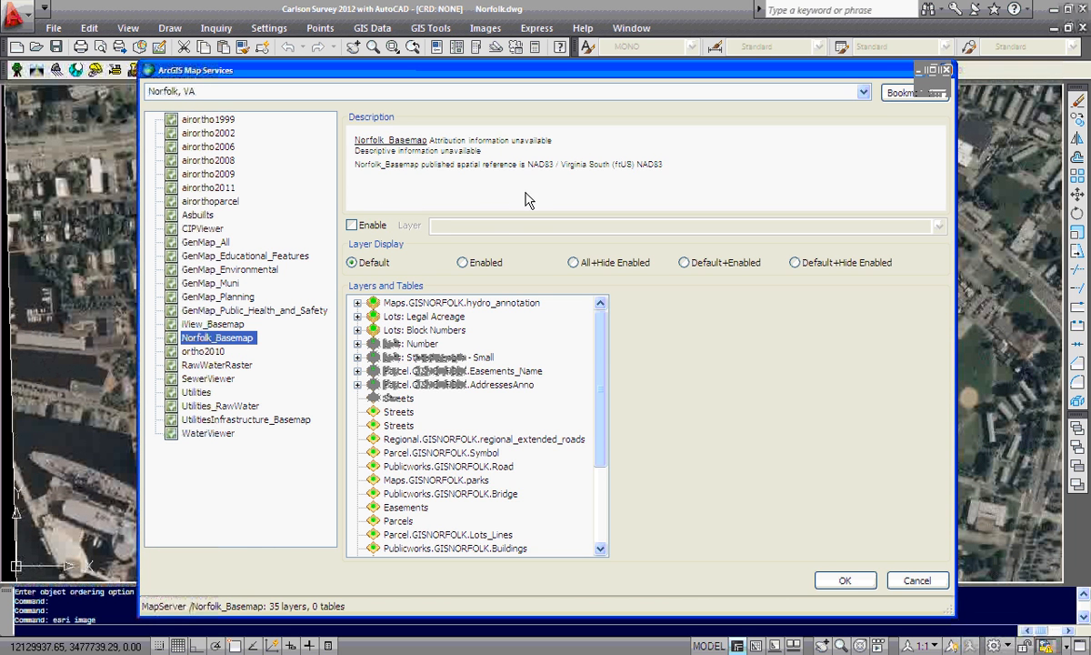
mouse_move(602, 355)
left_mouse_down()
mouse_move(602, 462)
mouse_move(601, 349)
left_mouse_up()
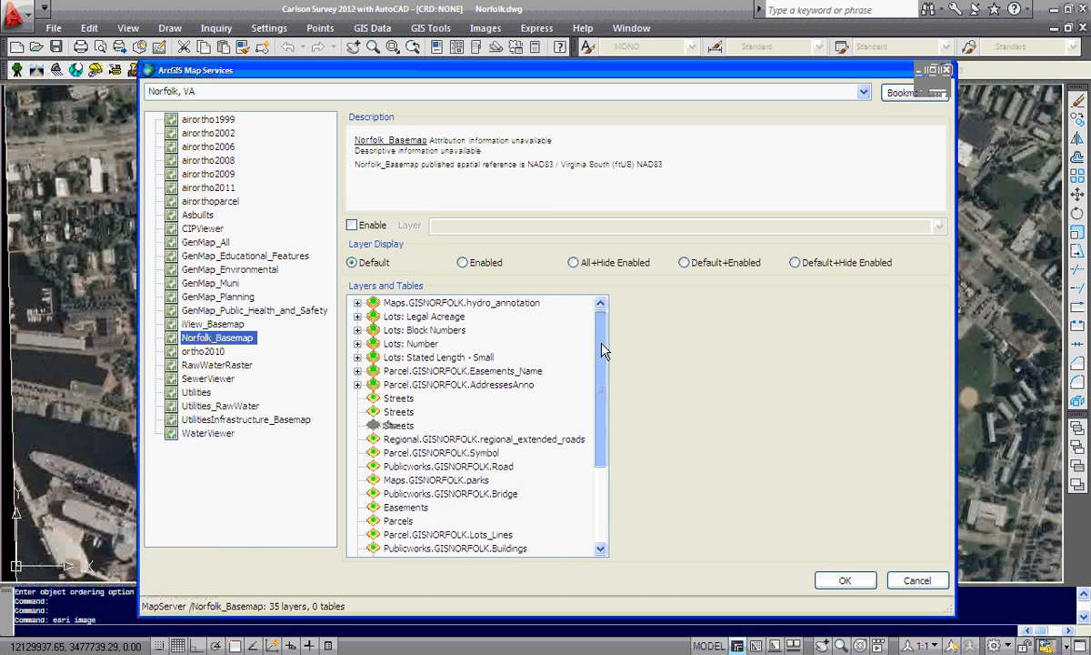
left_click(352, 225)
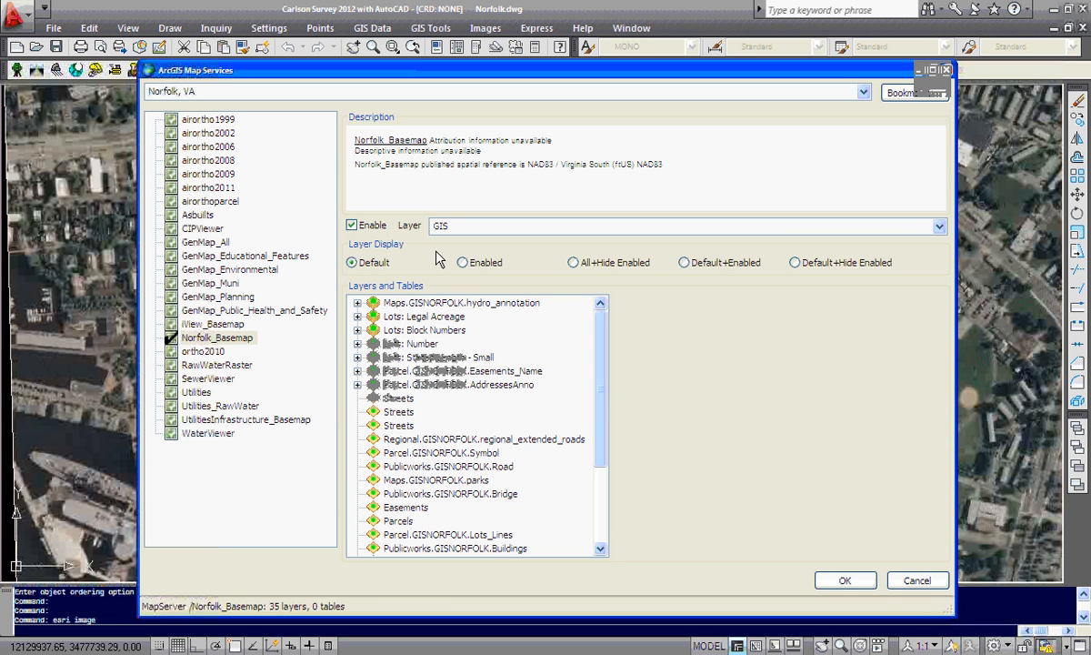
type("GISNprfolkBase")
left_click(843, 581)
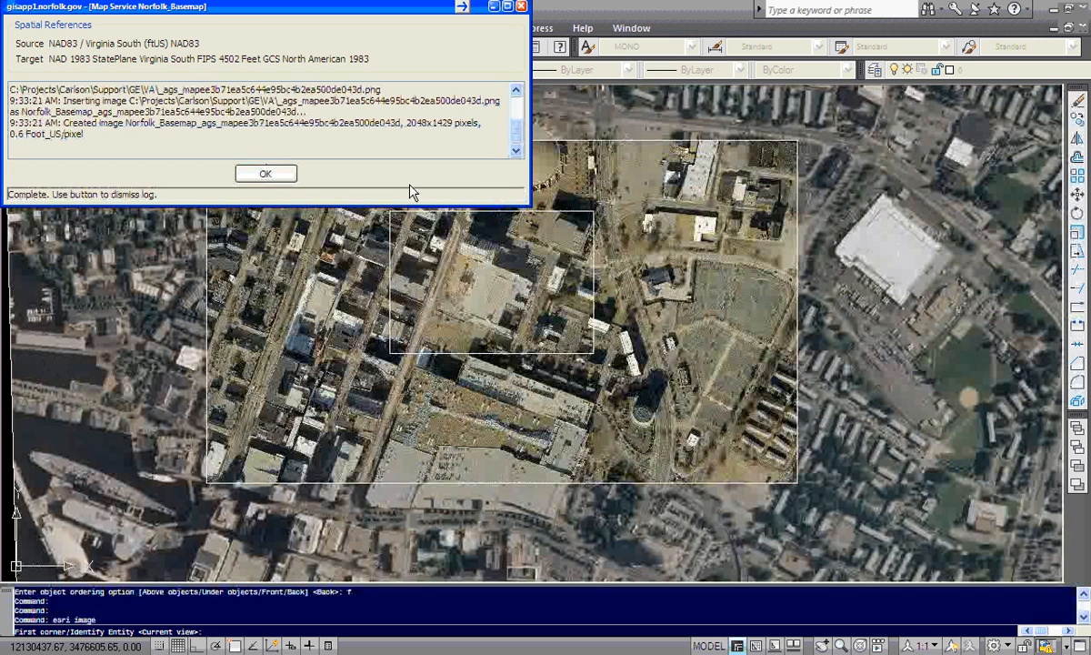
Dismiss the import log and zoom into the imported basemap to examine the parcel labels and lines
left_click(287, 174)
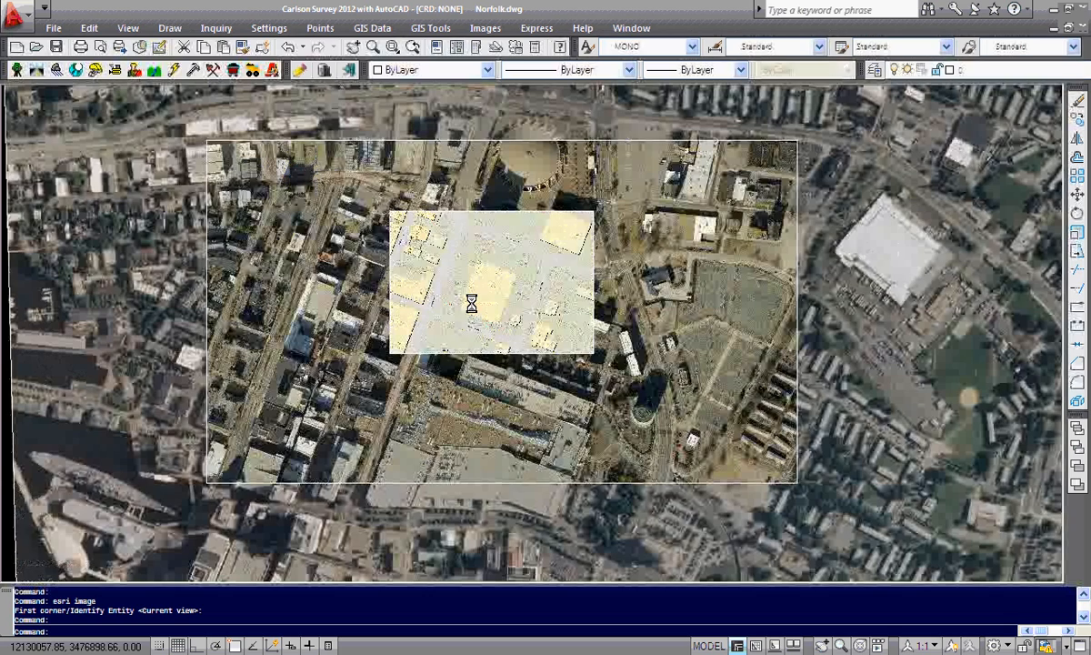
scroll(471, 303, "up", 2)
scroll(471, 302, "up", 3)
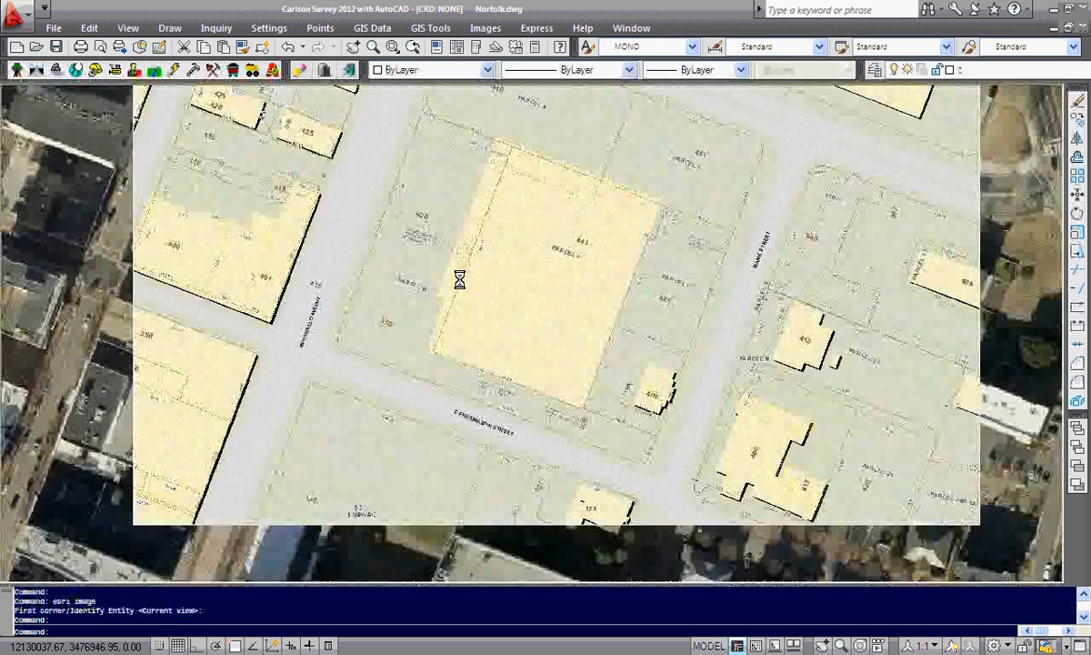
scroll(459, 280, "up", 2)
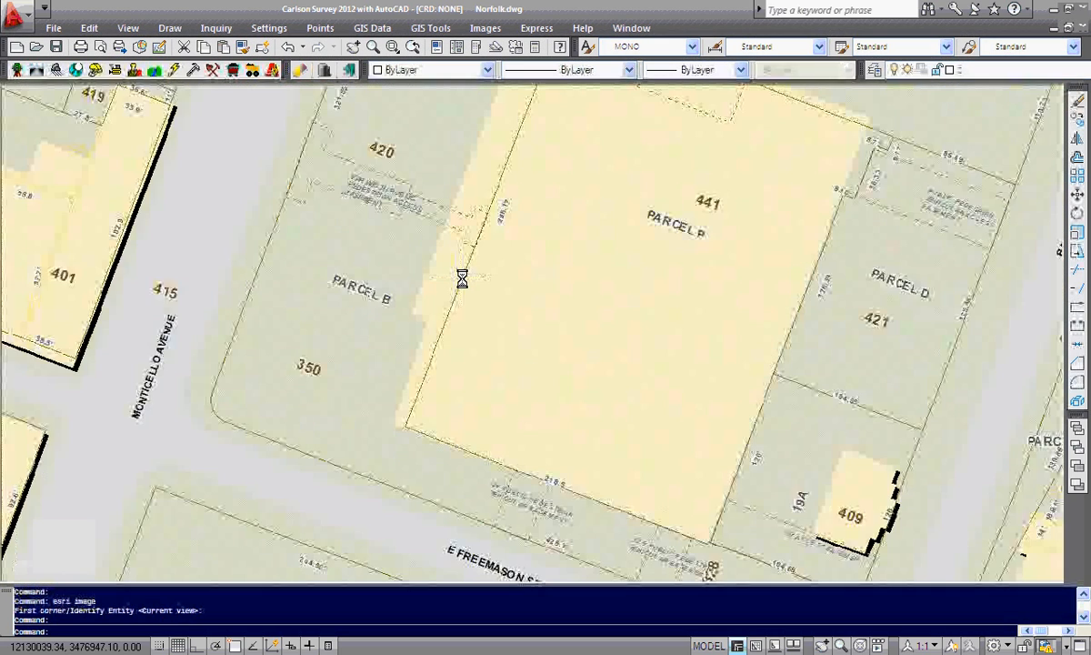
scroll(461, 280, "down", 2)
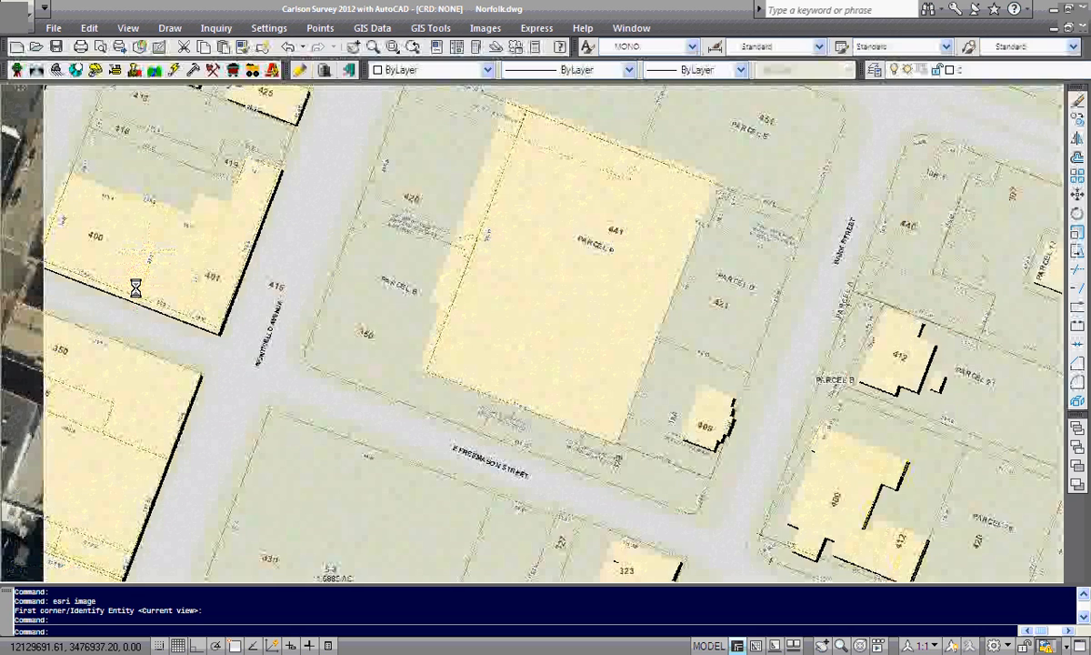
scroll(135, 288, "down", 1)
middle_click_drag(650, 304, 676, 311)
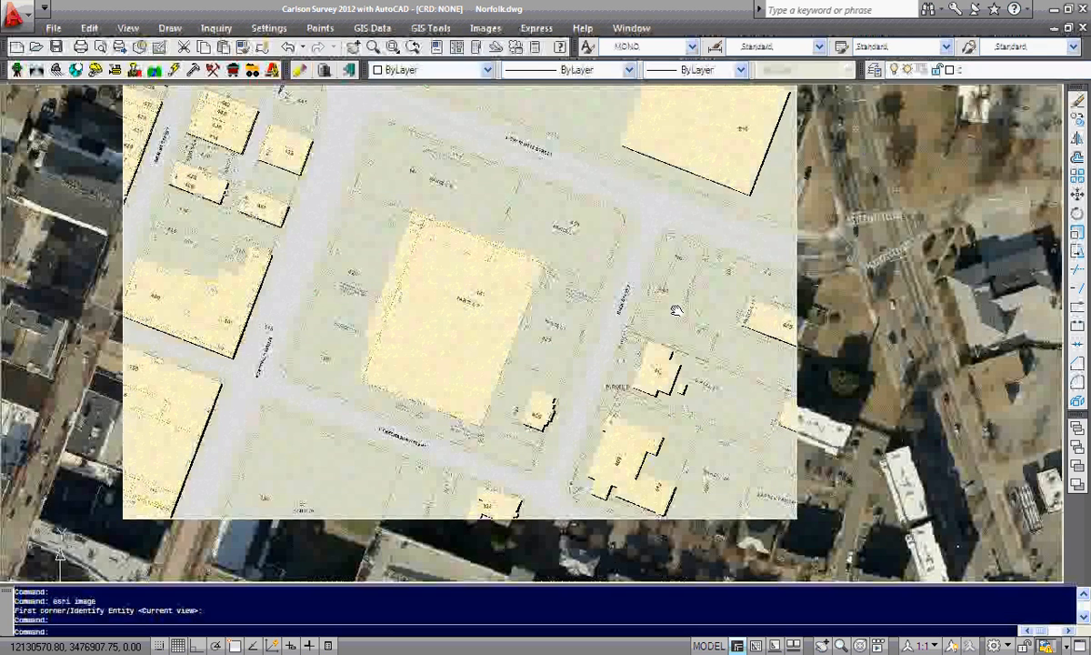
scroll(482, 300, "up", 3)
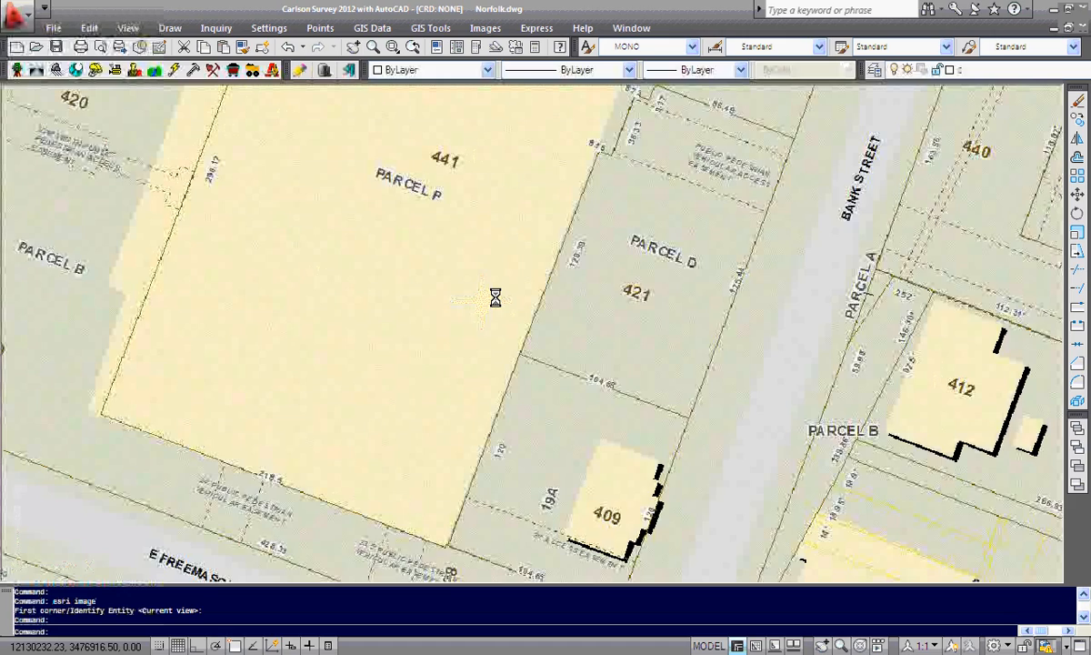
scroll(496, 298, "up", 2)
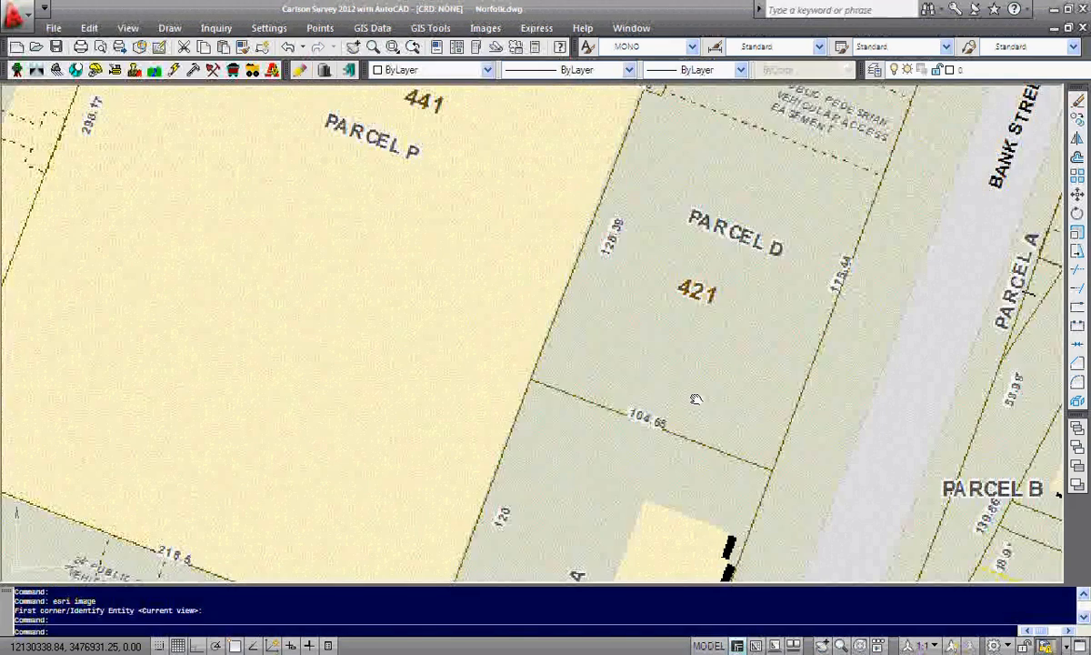
middle_click_drag(696, 398, 662, 463)
middle_click_drag(376, 338, 799, 285)
middle_click_drag(351, 265, 471, 245)
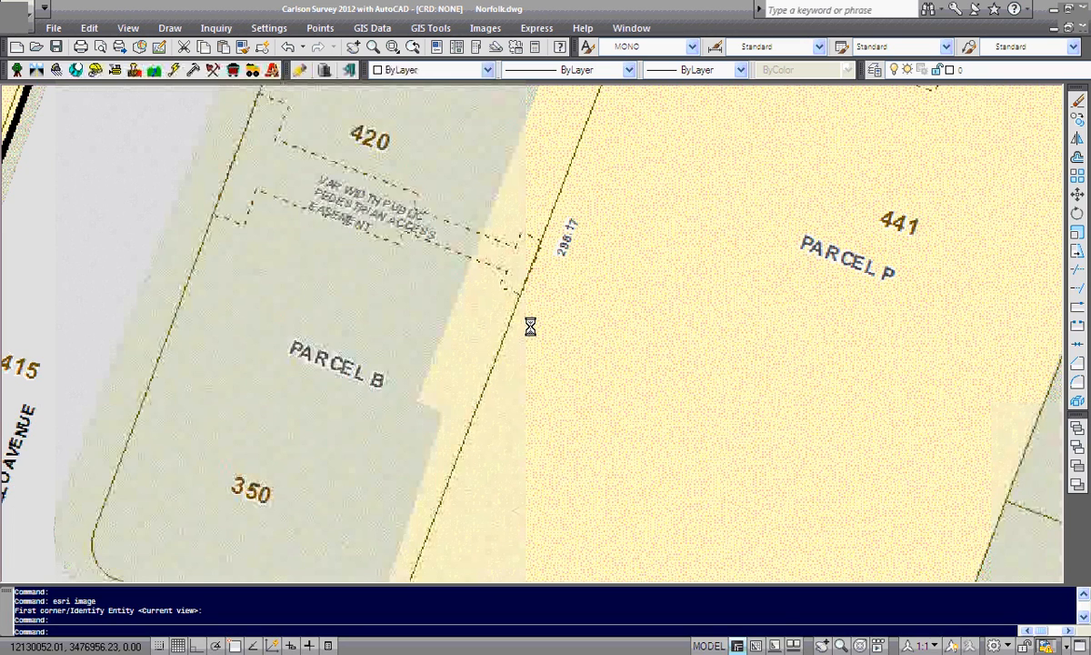
scroll(530, 326, "down", 2)
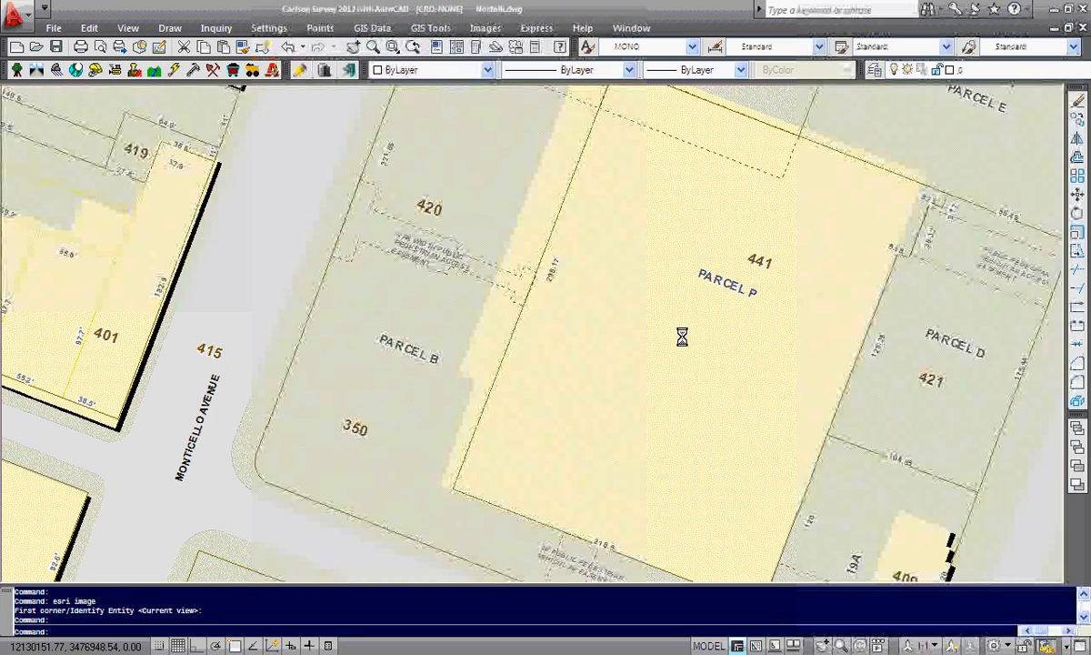
scroll(682, 337, "down", 3)
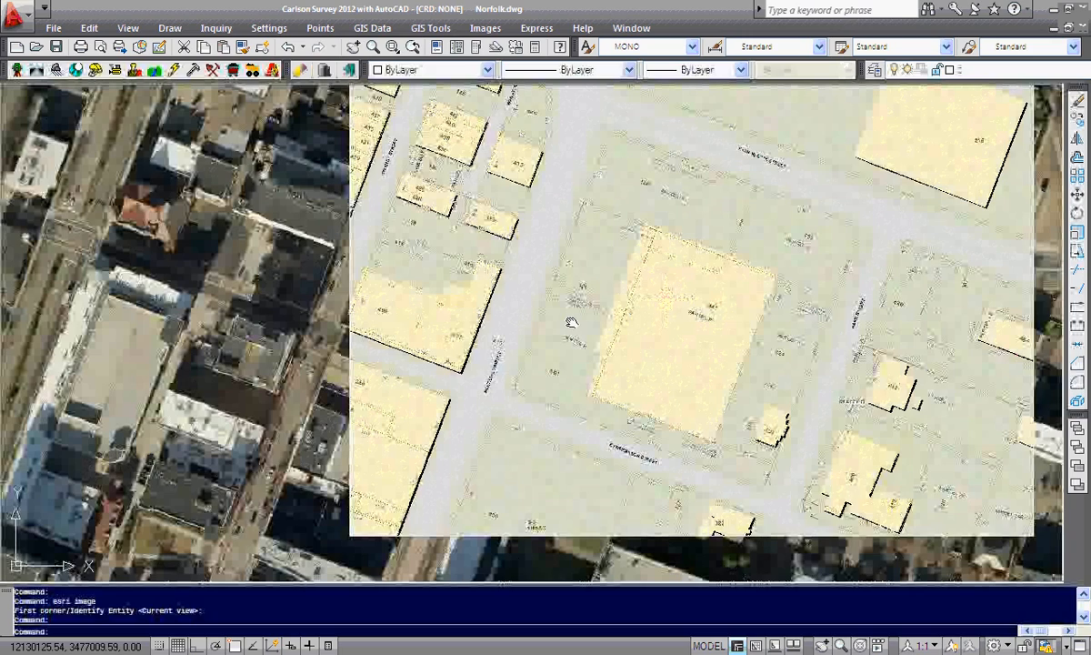
middle_click_drag(571, 323, 377, 314)
Reopen ESRI map service import for Norfolk, VA and enable SewerViewer on layer GISNorfolkSewer with its Large Annotation sublayer
left_click(430, 28)
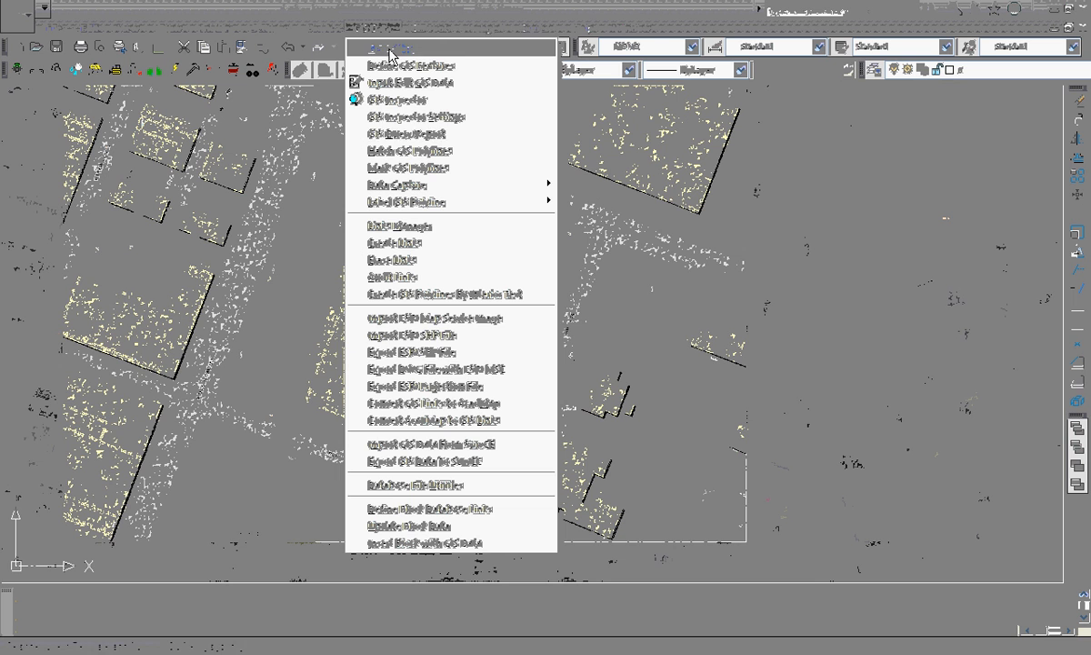
left_click(433, 318)
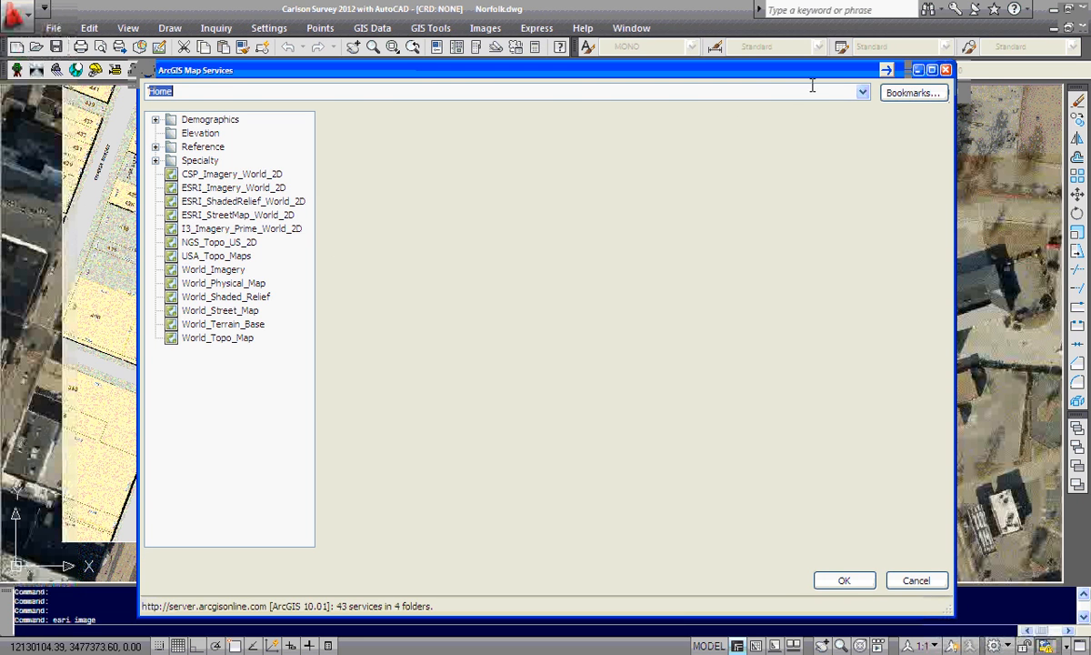
left_click(805, 87)
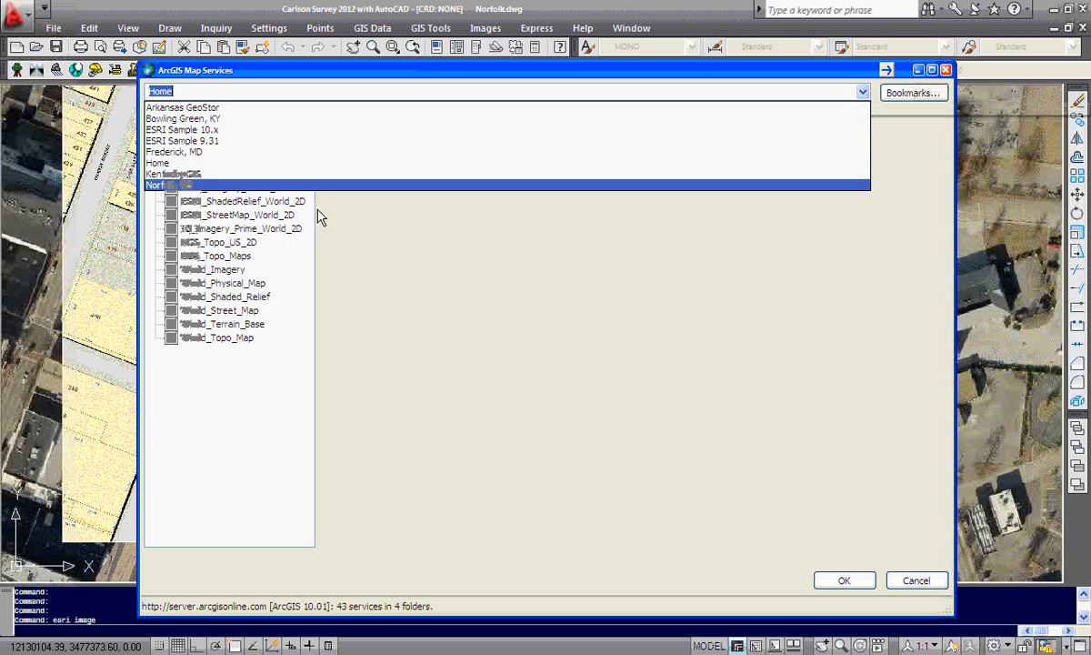
left_click(164, 185)
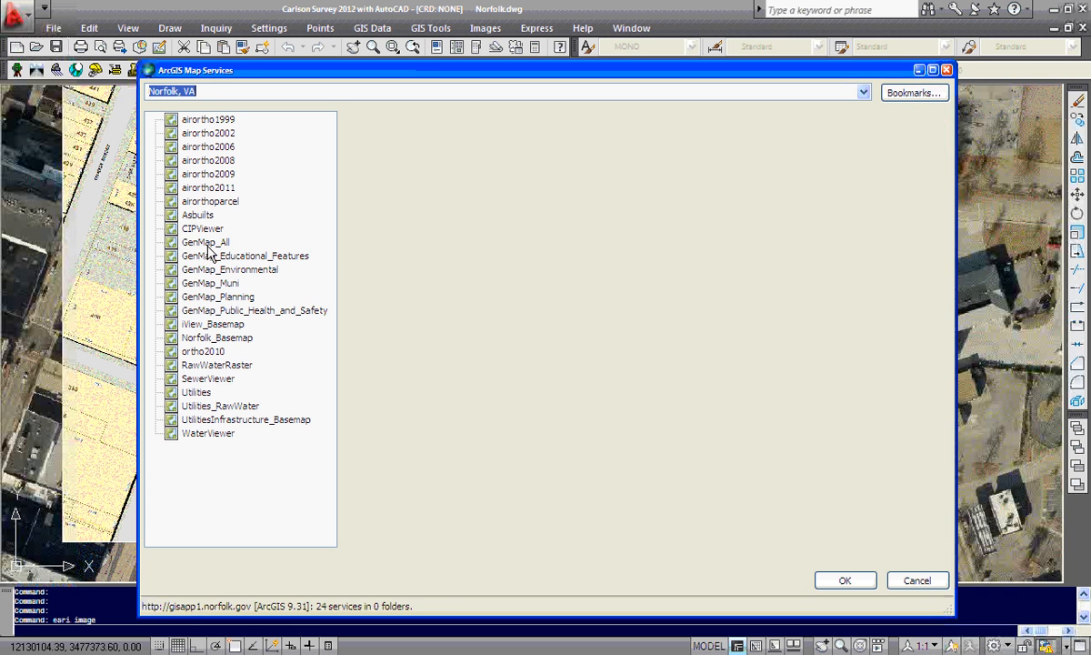
left_click(207, 378)
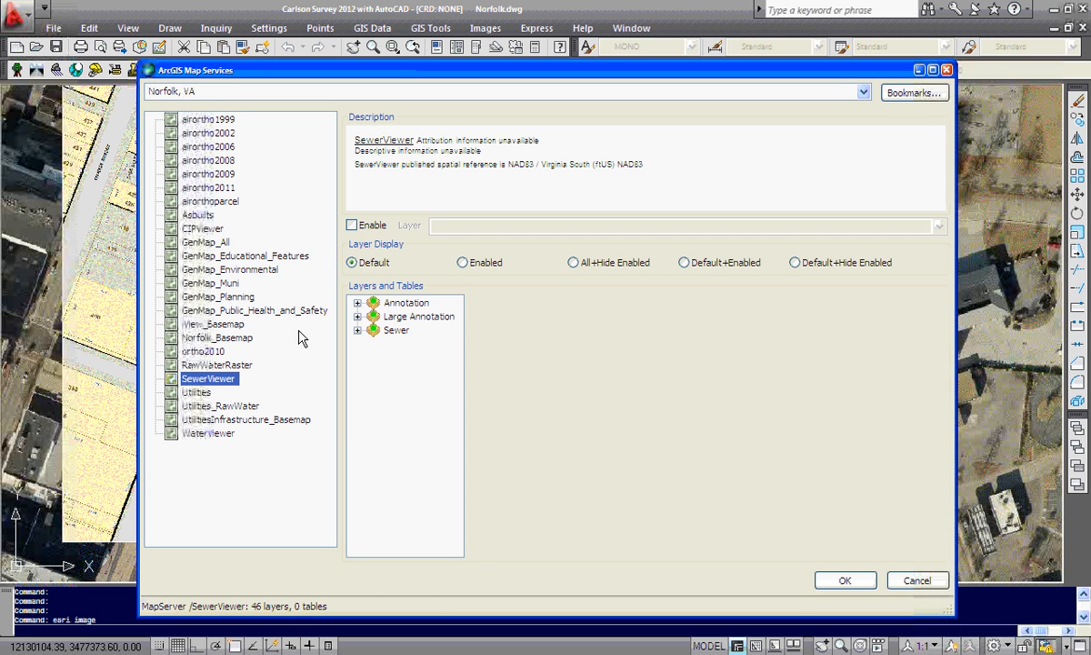
left_click(351, 225)
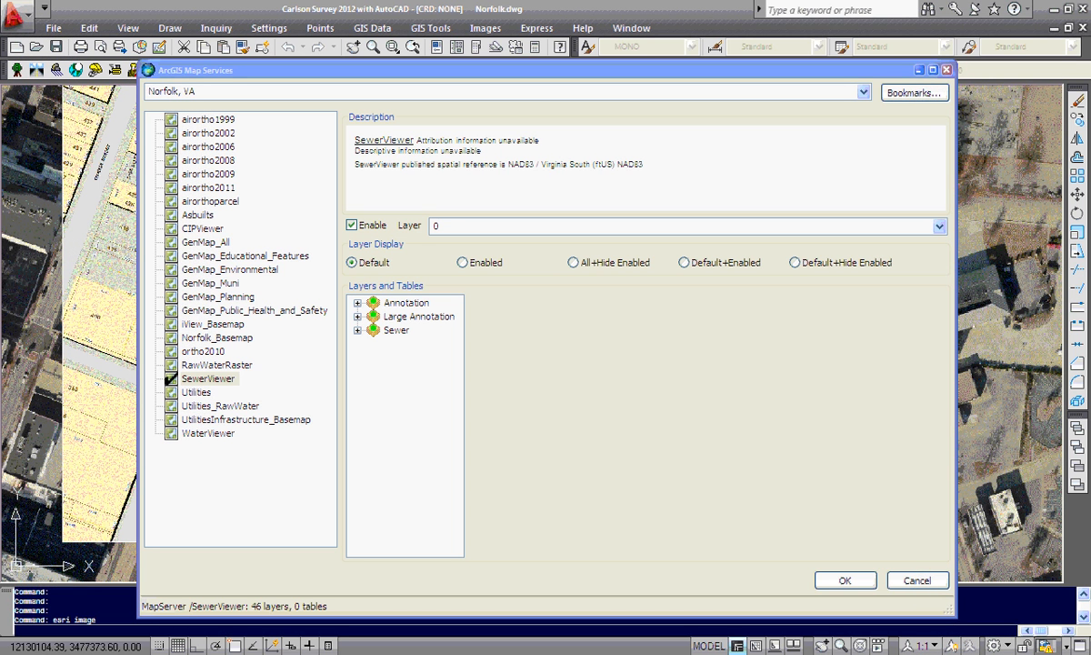
left_click(448, 227)
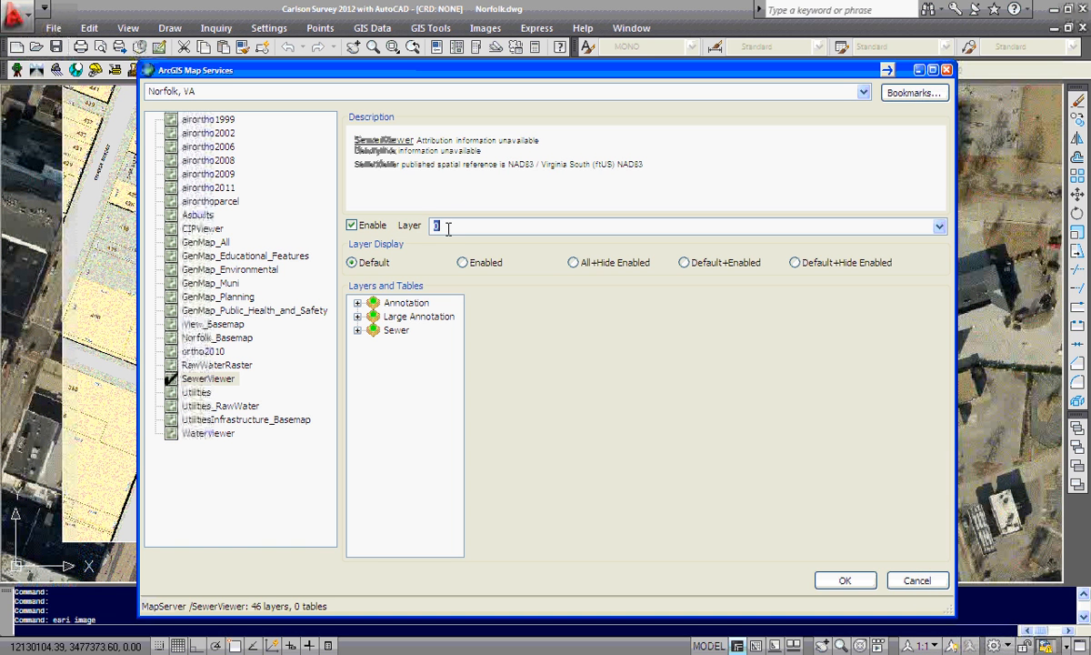
type("S")
left_click(417, 317)
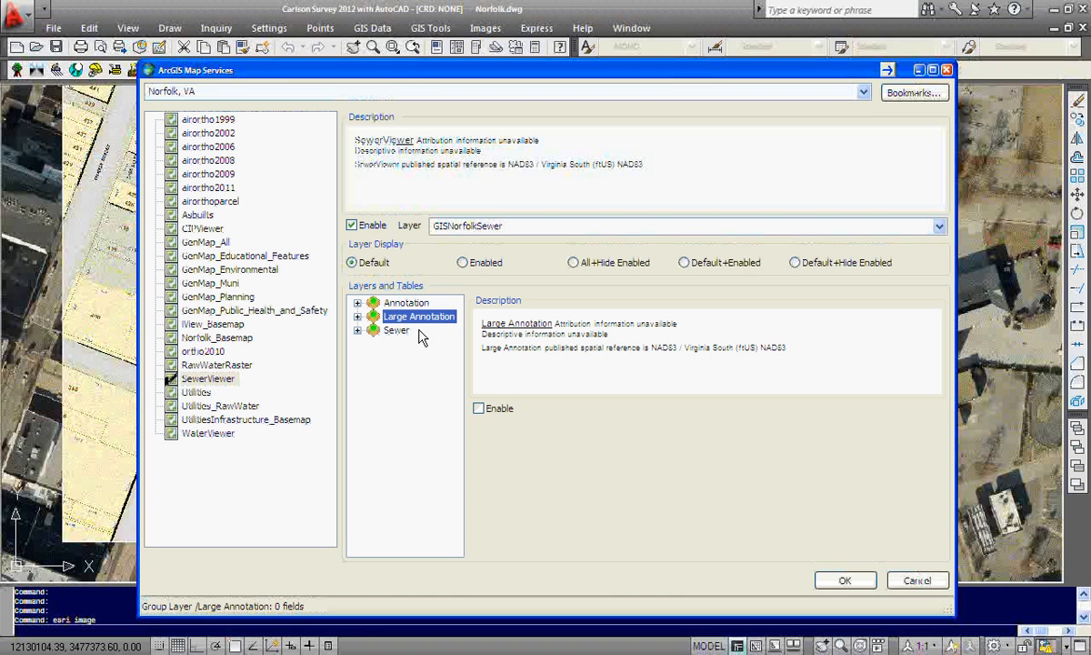
left_click(479, 408)
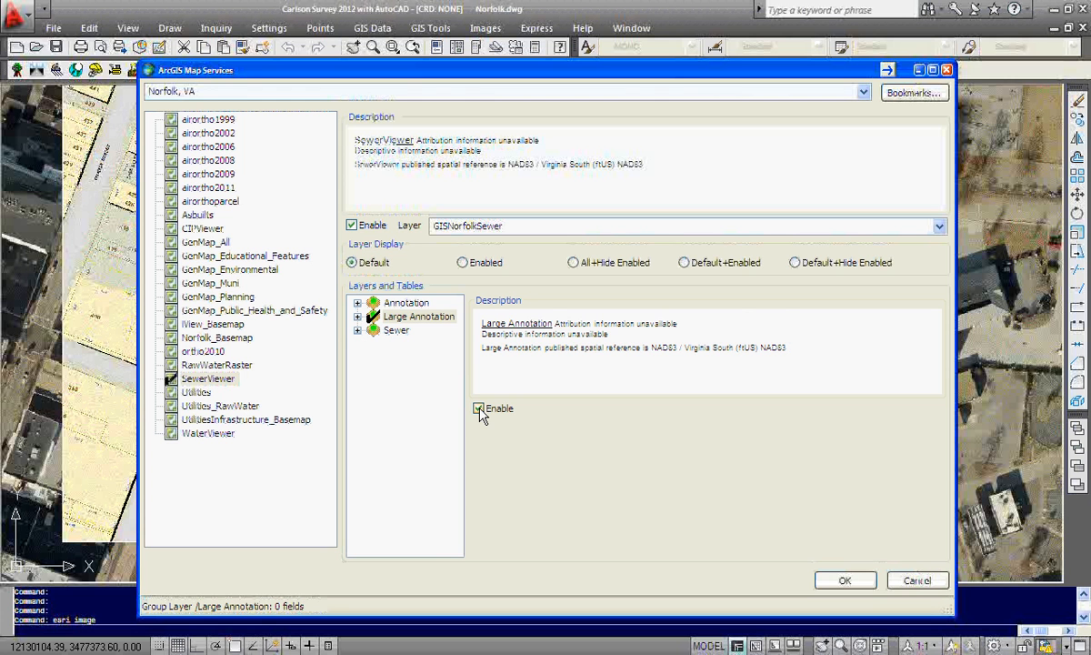
Enable WaterViewer on layer GISNorfolkWater and enable its Large Annotation sublayer
left_click(208, 433)
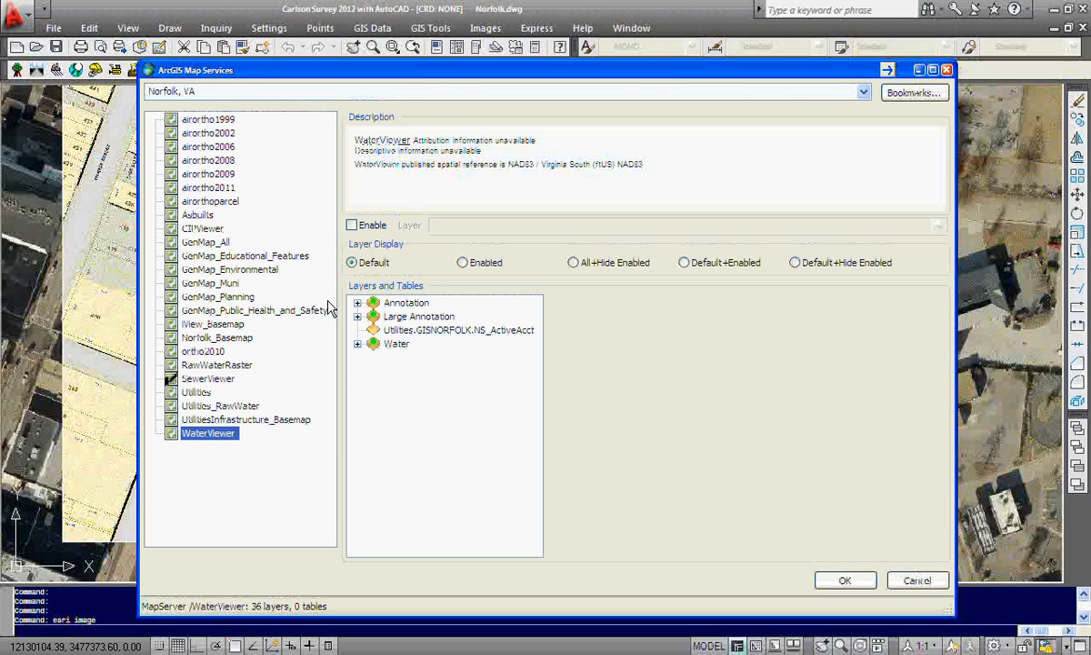
left_click(352, 226)
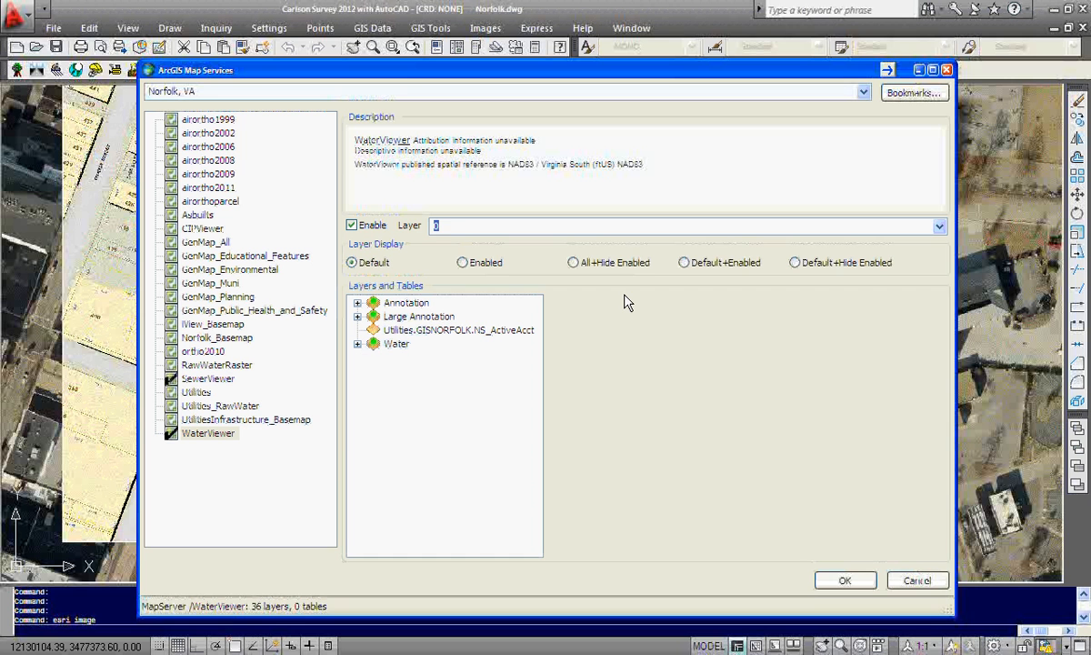
left_click(423, 317)
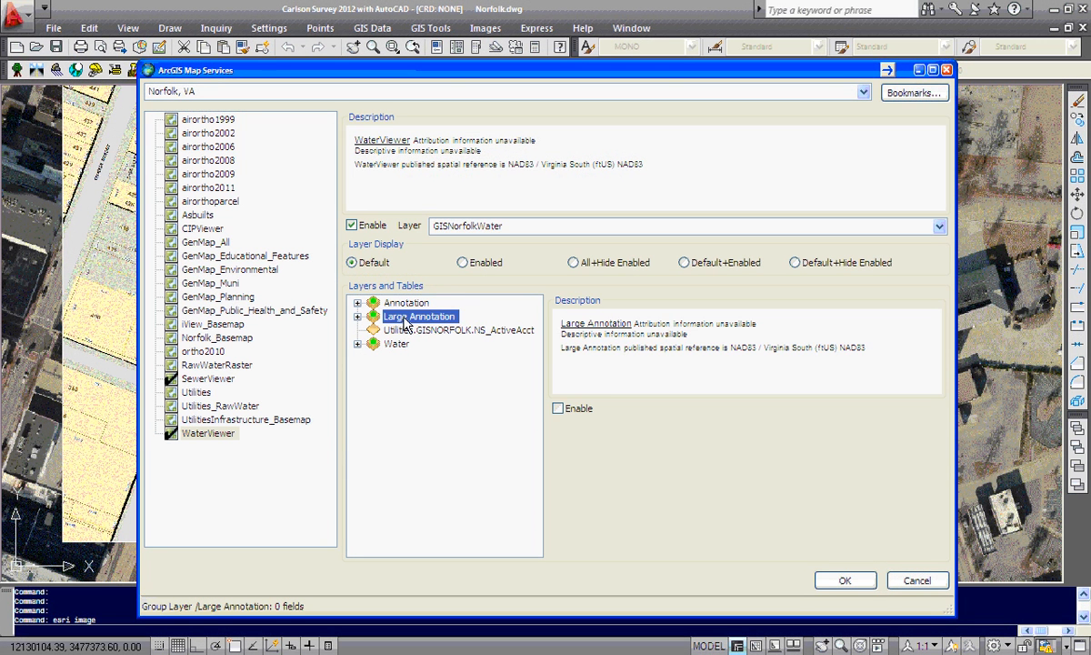
left_click(560, 410)
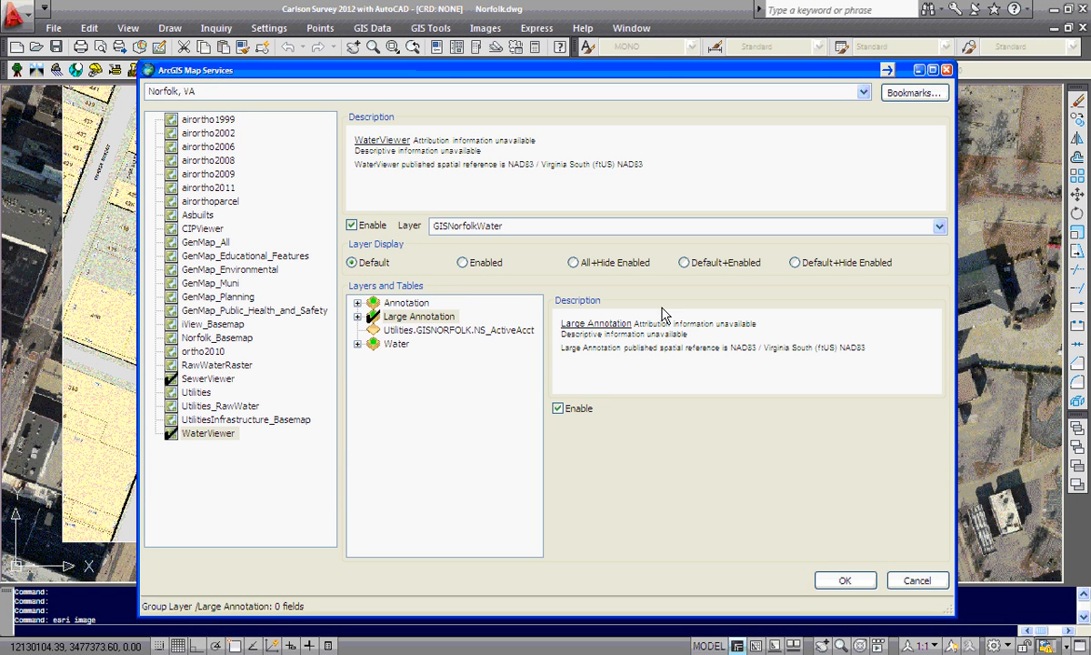
Set the layer display to Default+Hide Enabled, import the selected Norfolk map services, and dismiss both import logs
left_click(795, 263)
left_click(845, 580)
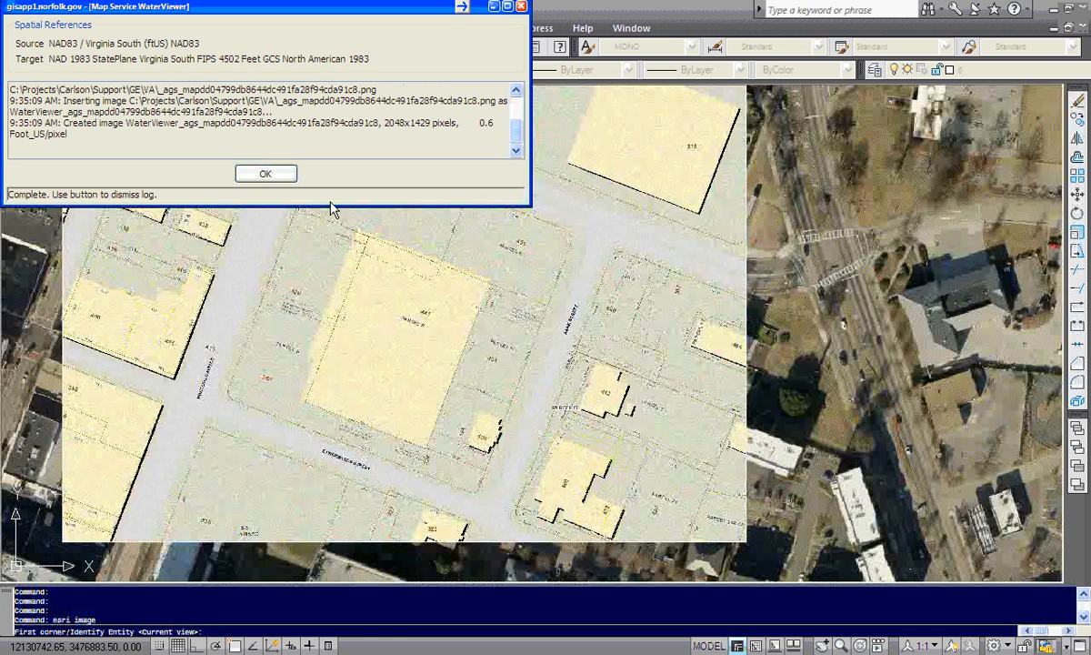
left_click(265, 174)
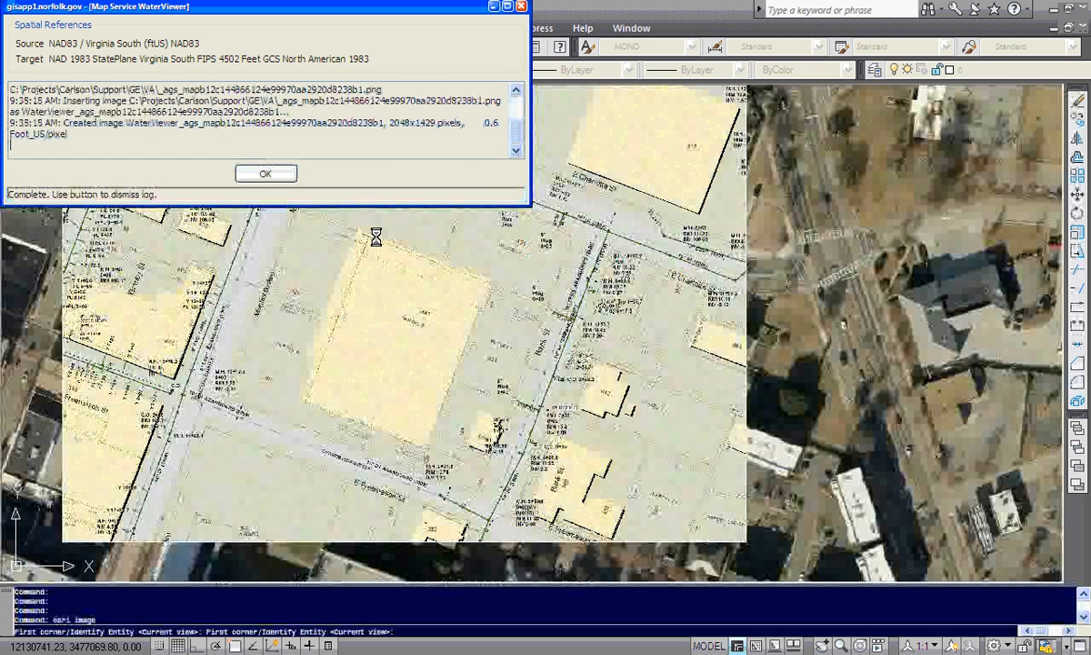
left_click(257, 179)
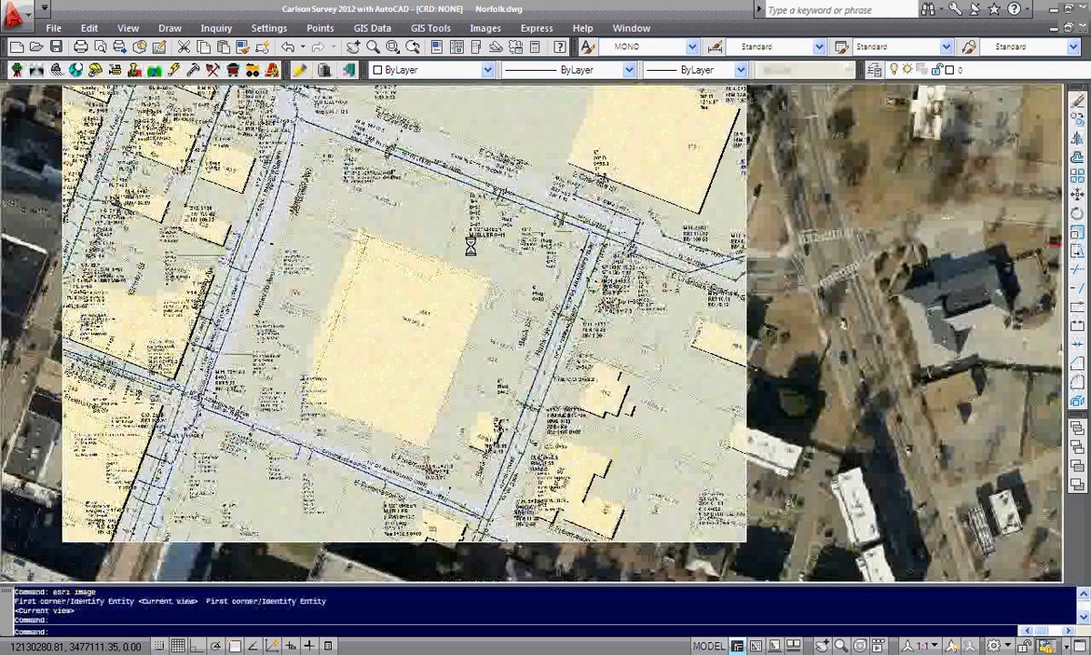
Zoom into the imported images and freeze the GISNorfolkWater layer
scroll(470, 247, "up", 3)
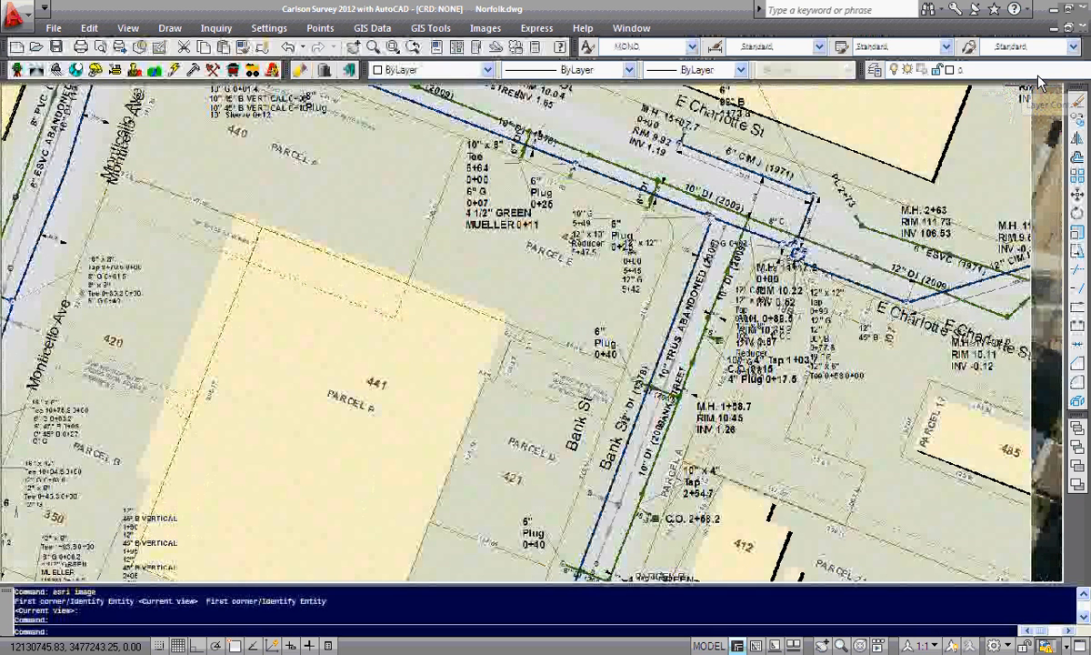
left_click(986, 71)
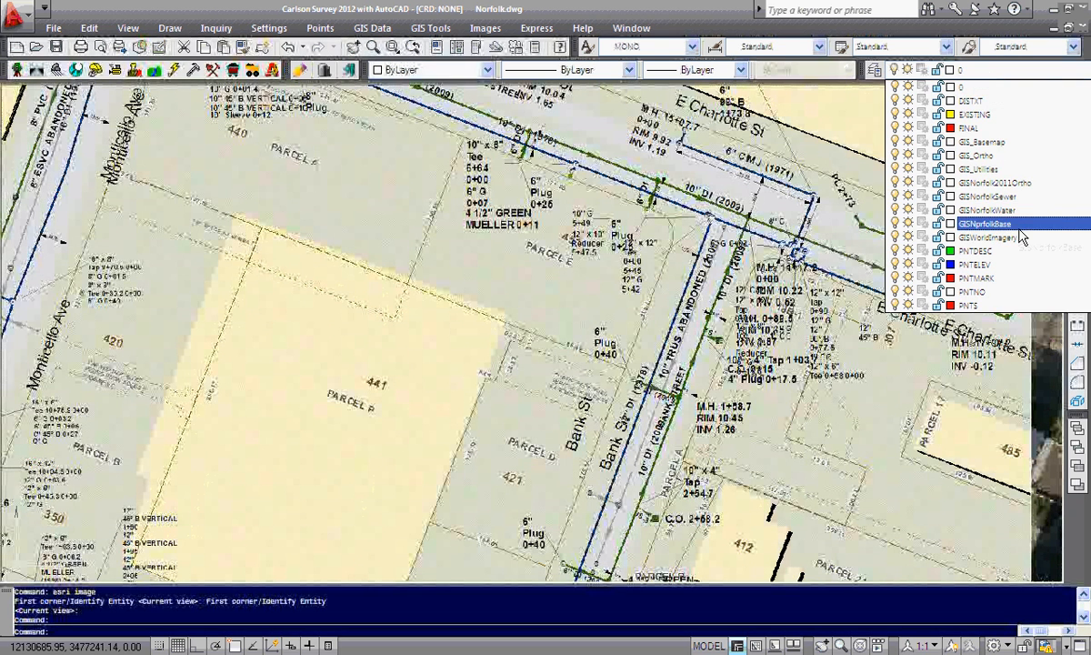
left_click(908, 212)
left_click(760, 268)
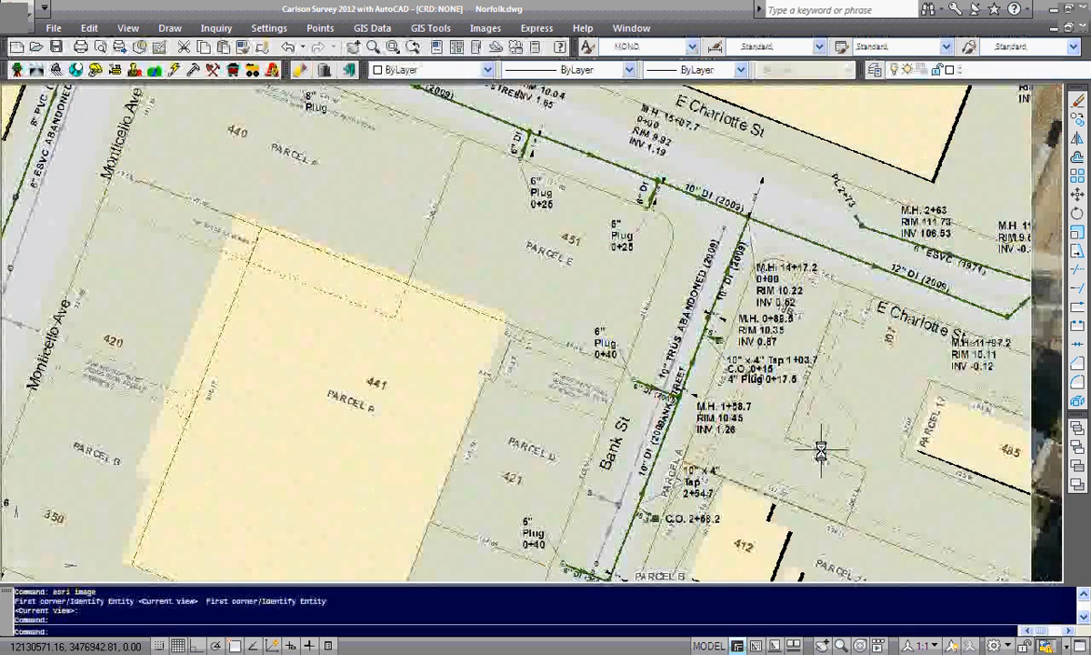
Freeze the GIS_Basemap and GISNorfolkBase layers and zoom in on the sewer lines over the aerial imagery
left_click(1037, 71)
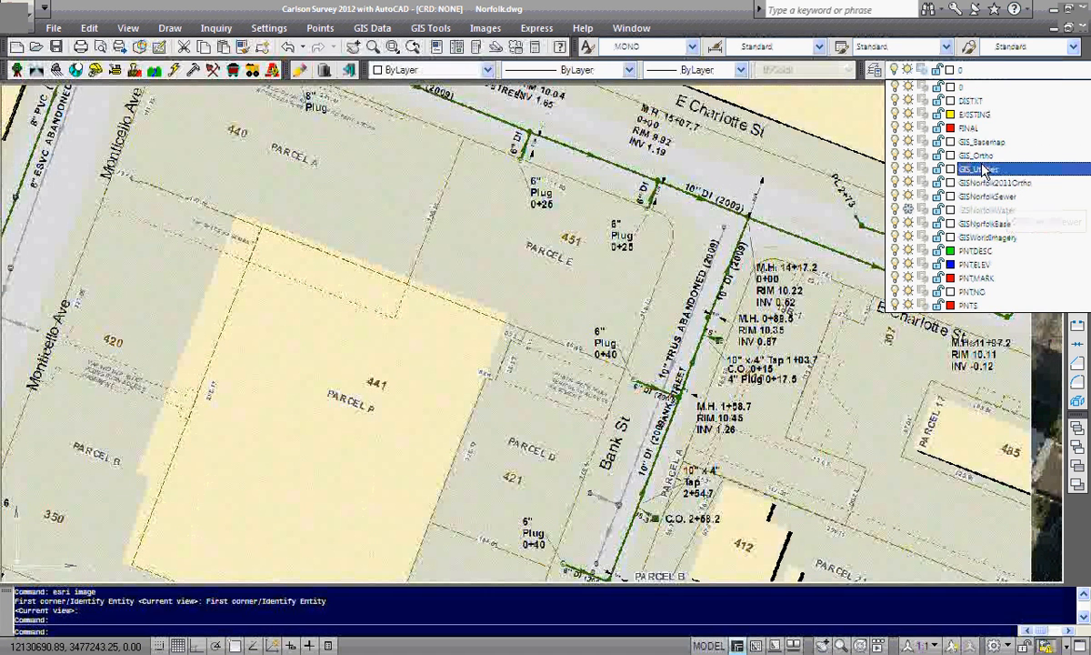
left_click(909, 143)
left_click(660, 252)
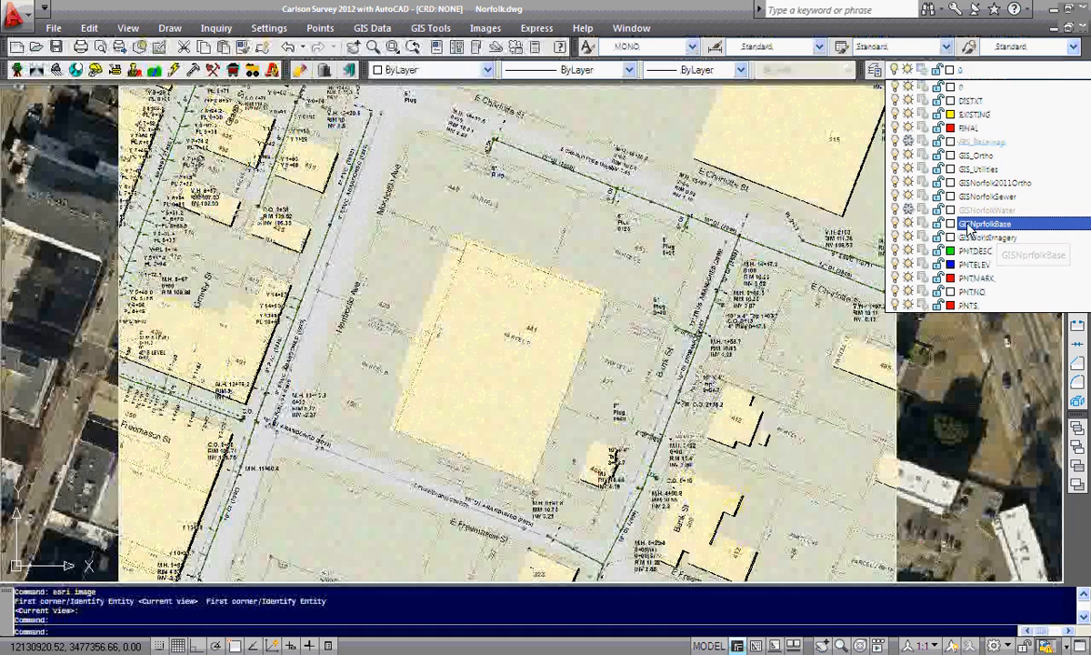
left_click(908, 224)
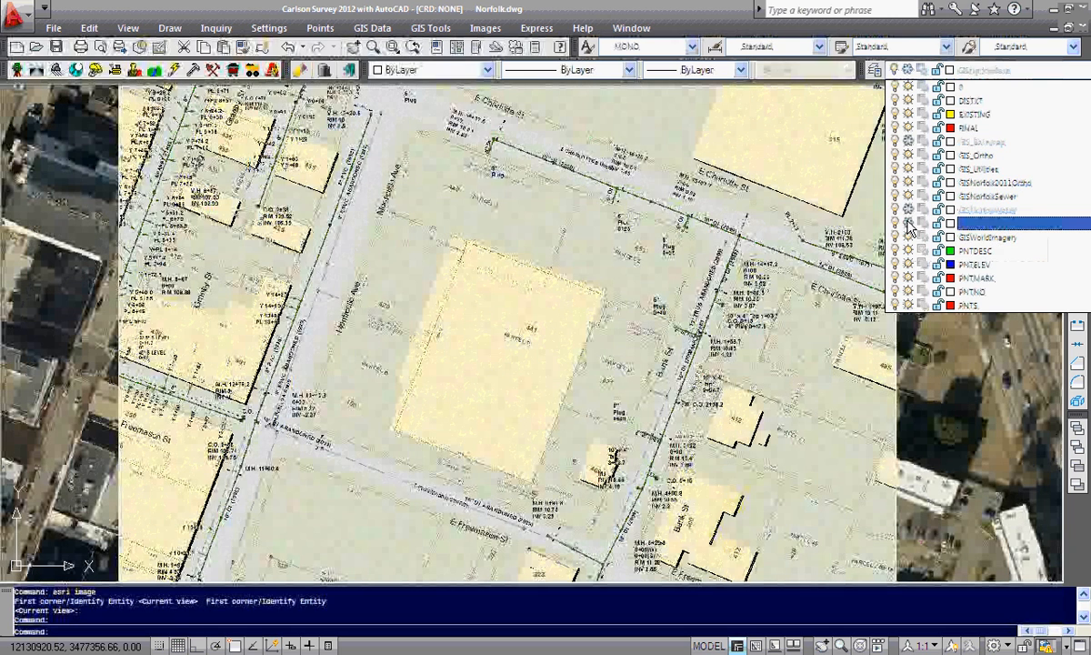
left_click(804, 270)
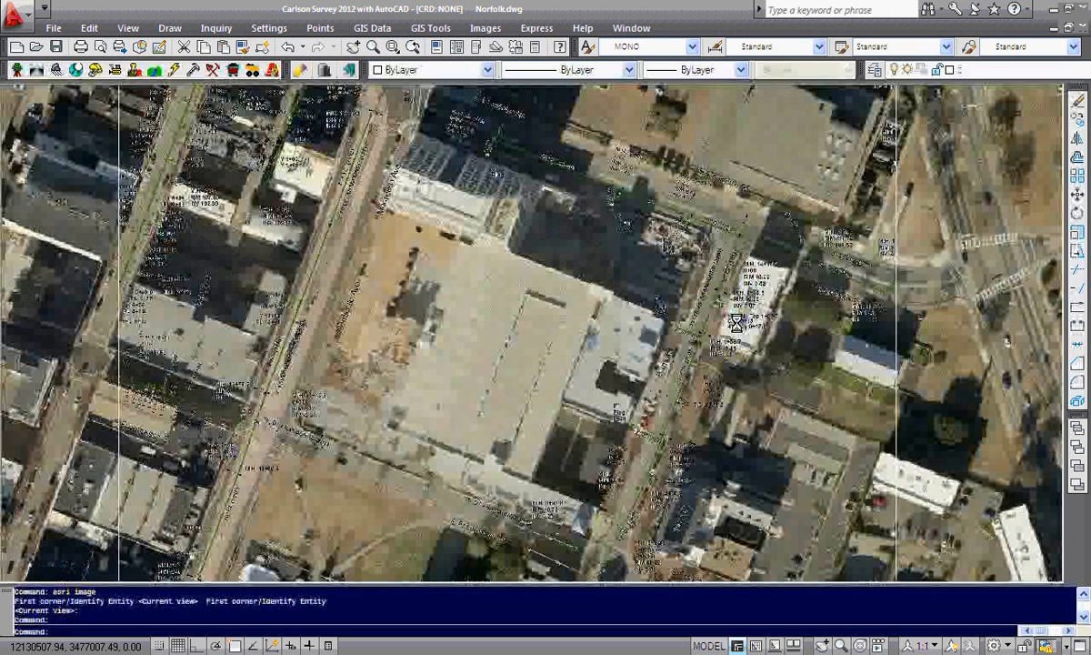
scroll(737, 323, "up", 6)
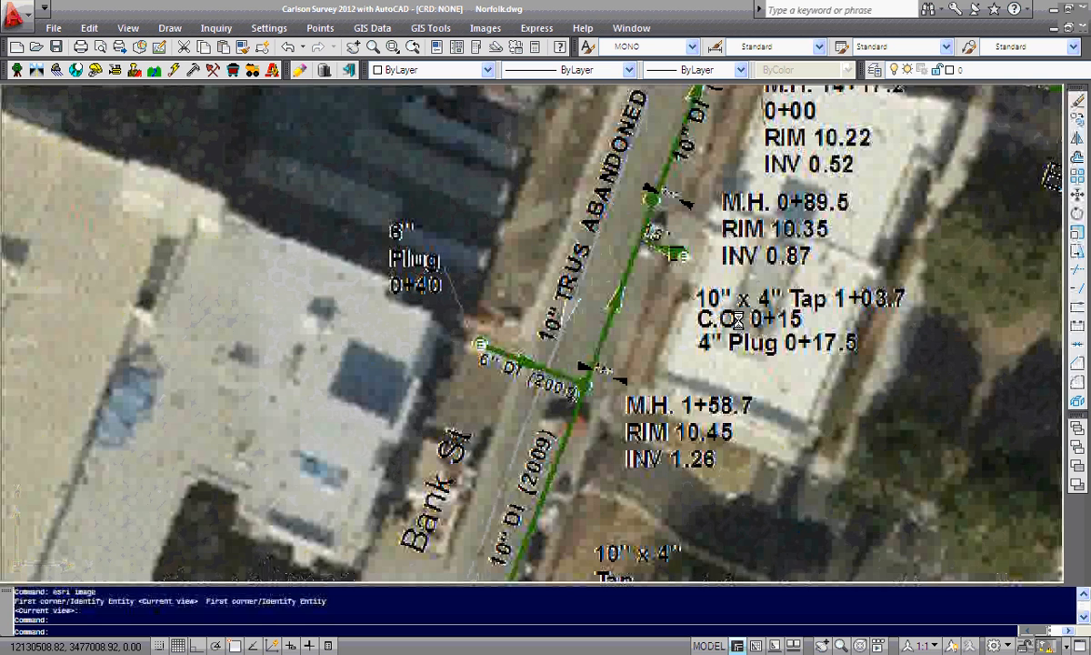
scroll(737, 320, "up", 2)
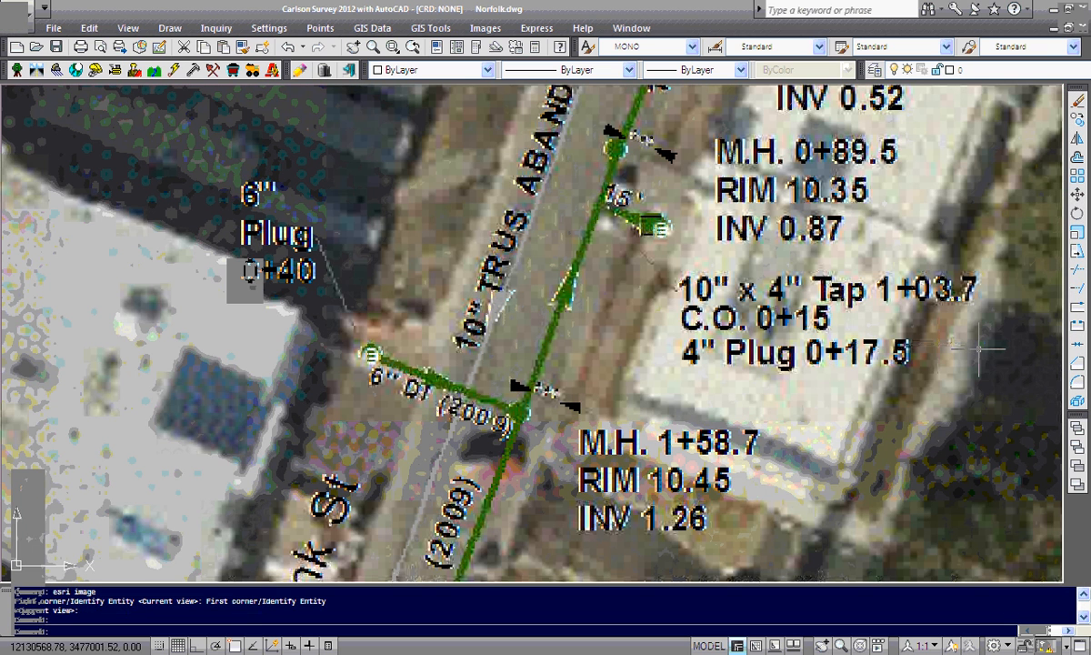